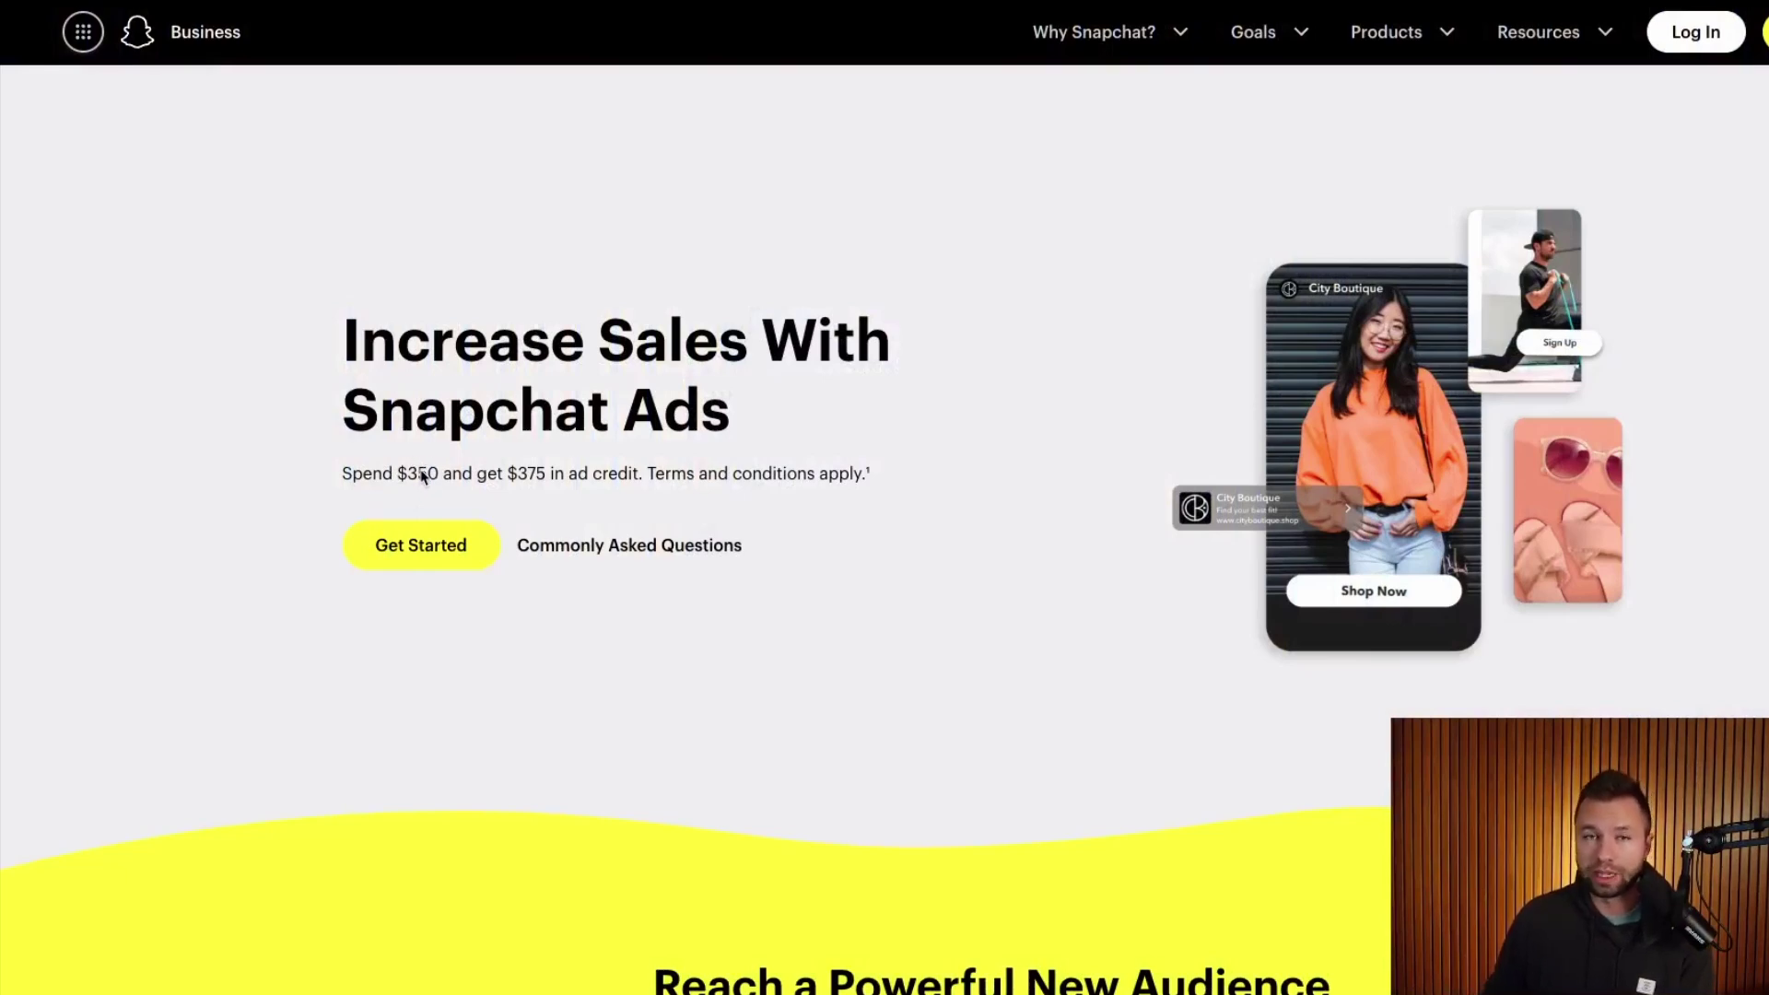
# Step: Start the business sign-up and enter the business name Zoco Demo
pyautogui.moveTo(396, 473); pyautogui.dragTo(581, 473)
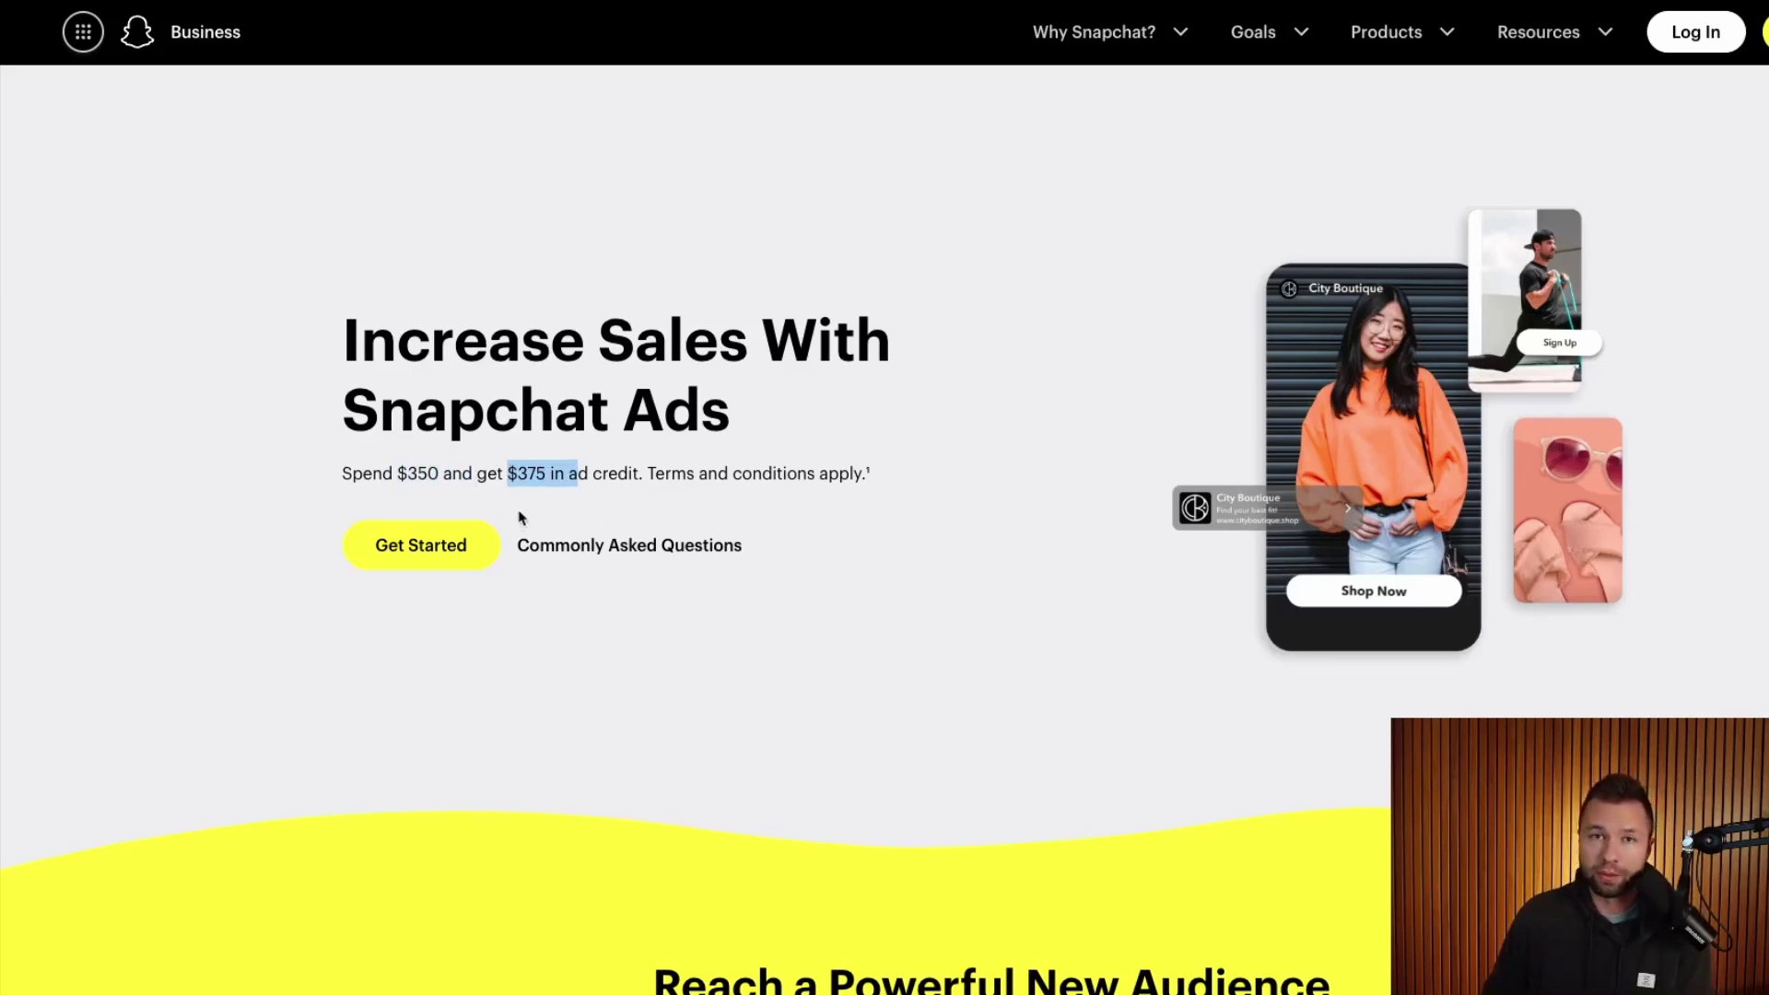
pyautogui.moveTo(509, 545)
pyautogui.mouseDown()
pyautogui.moveTo(334, 560)
pyautogui.moveTo(510, 516)
pyautogui.mouseUp()
pyautogui.click(442, 549)
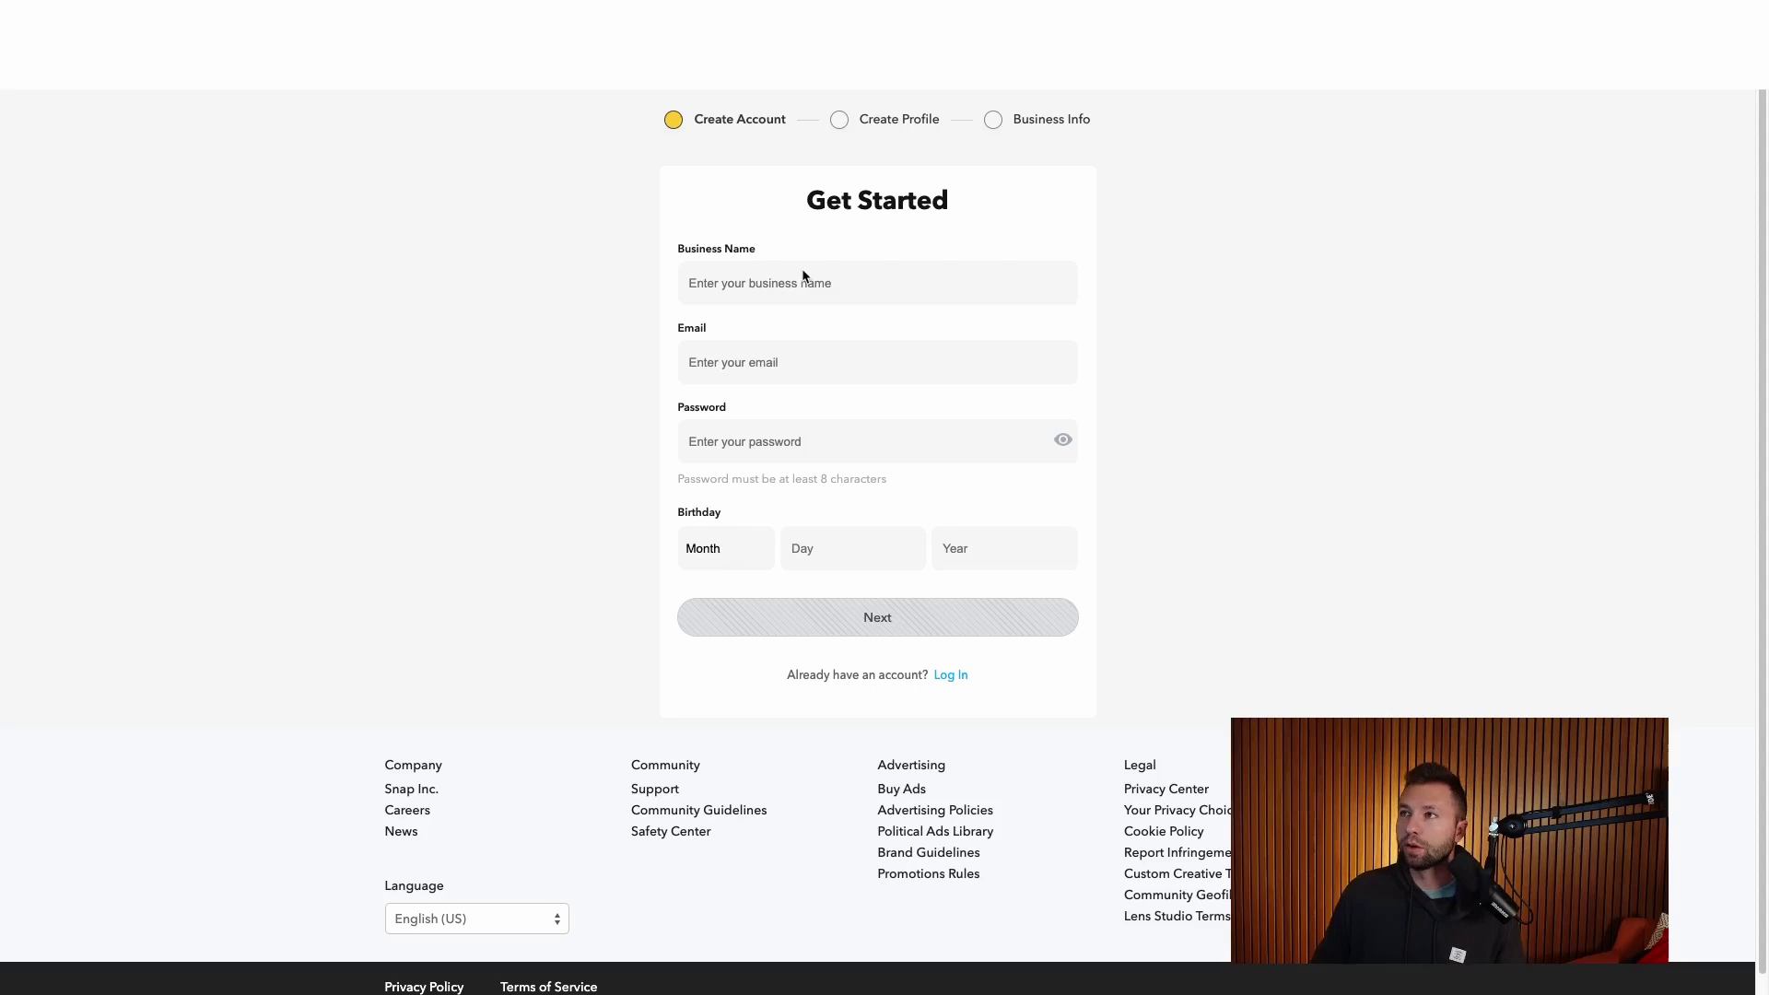
pyautogui.click(765, 287)
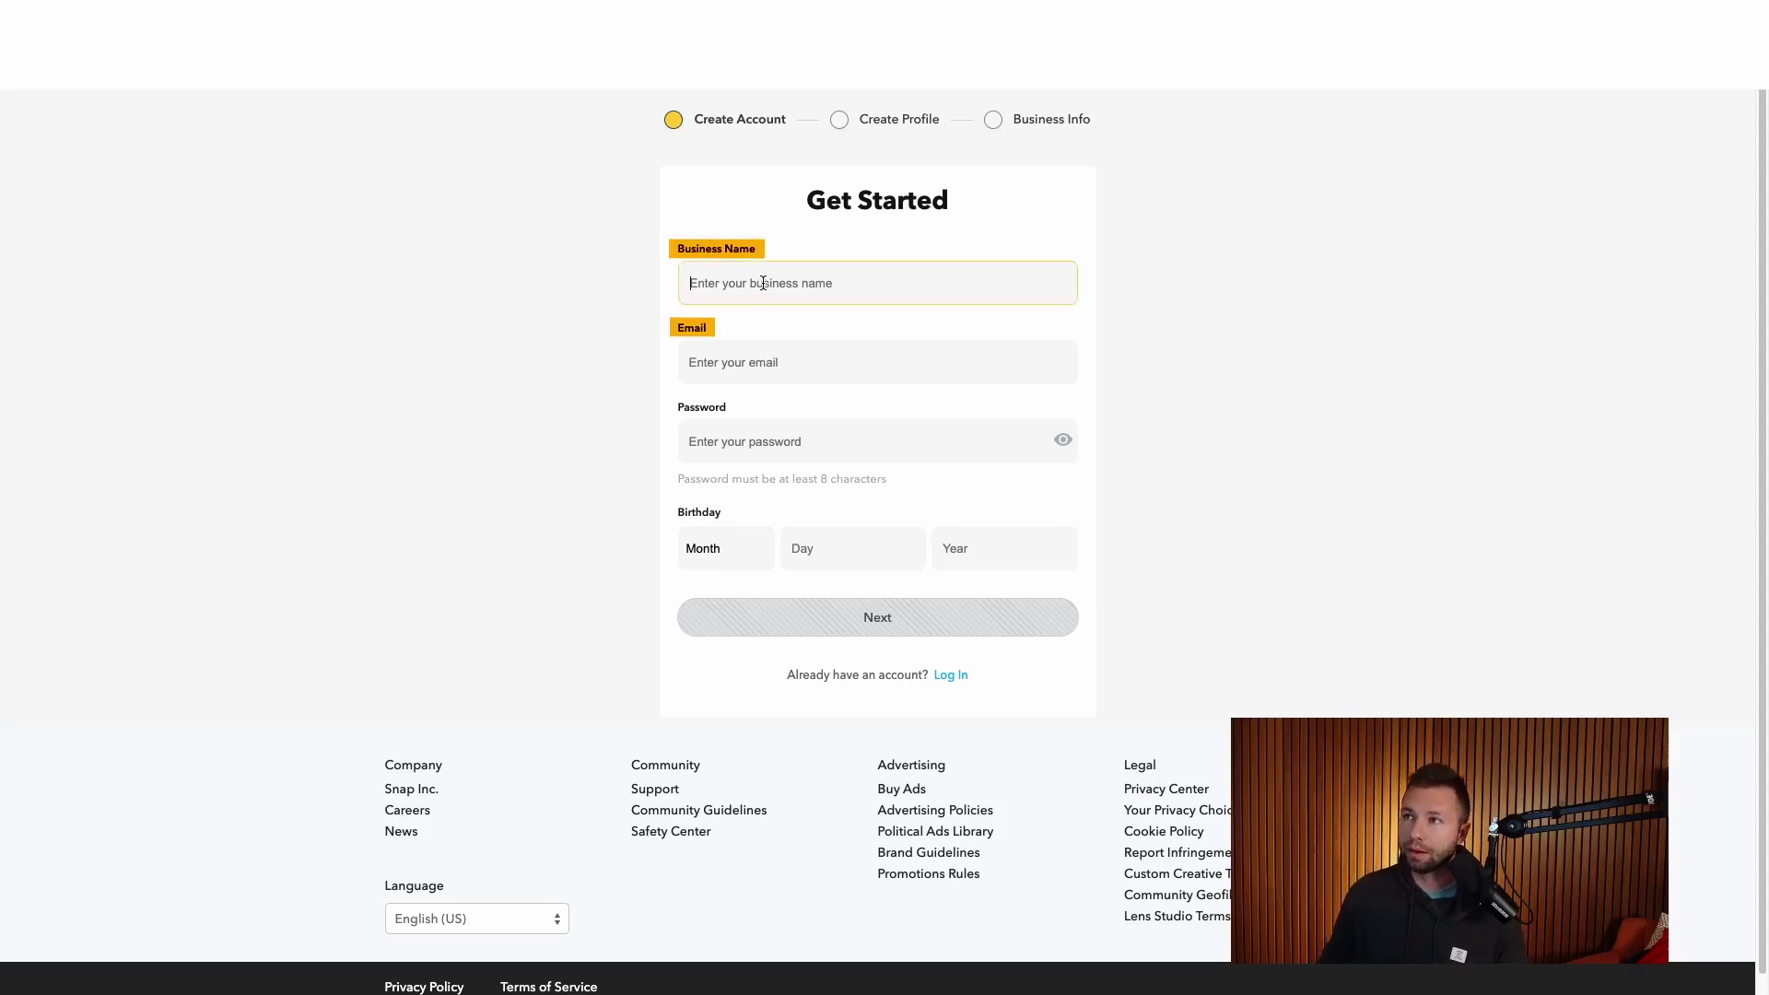
pyautogui.write('Zoco')
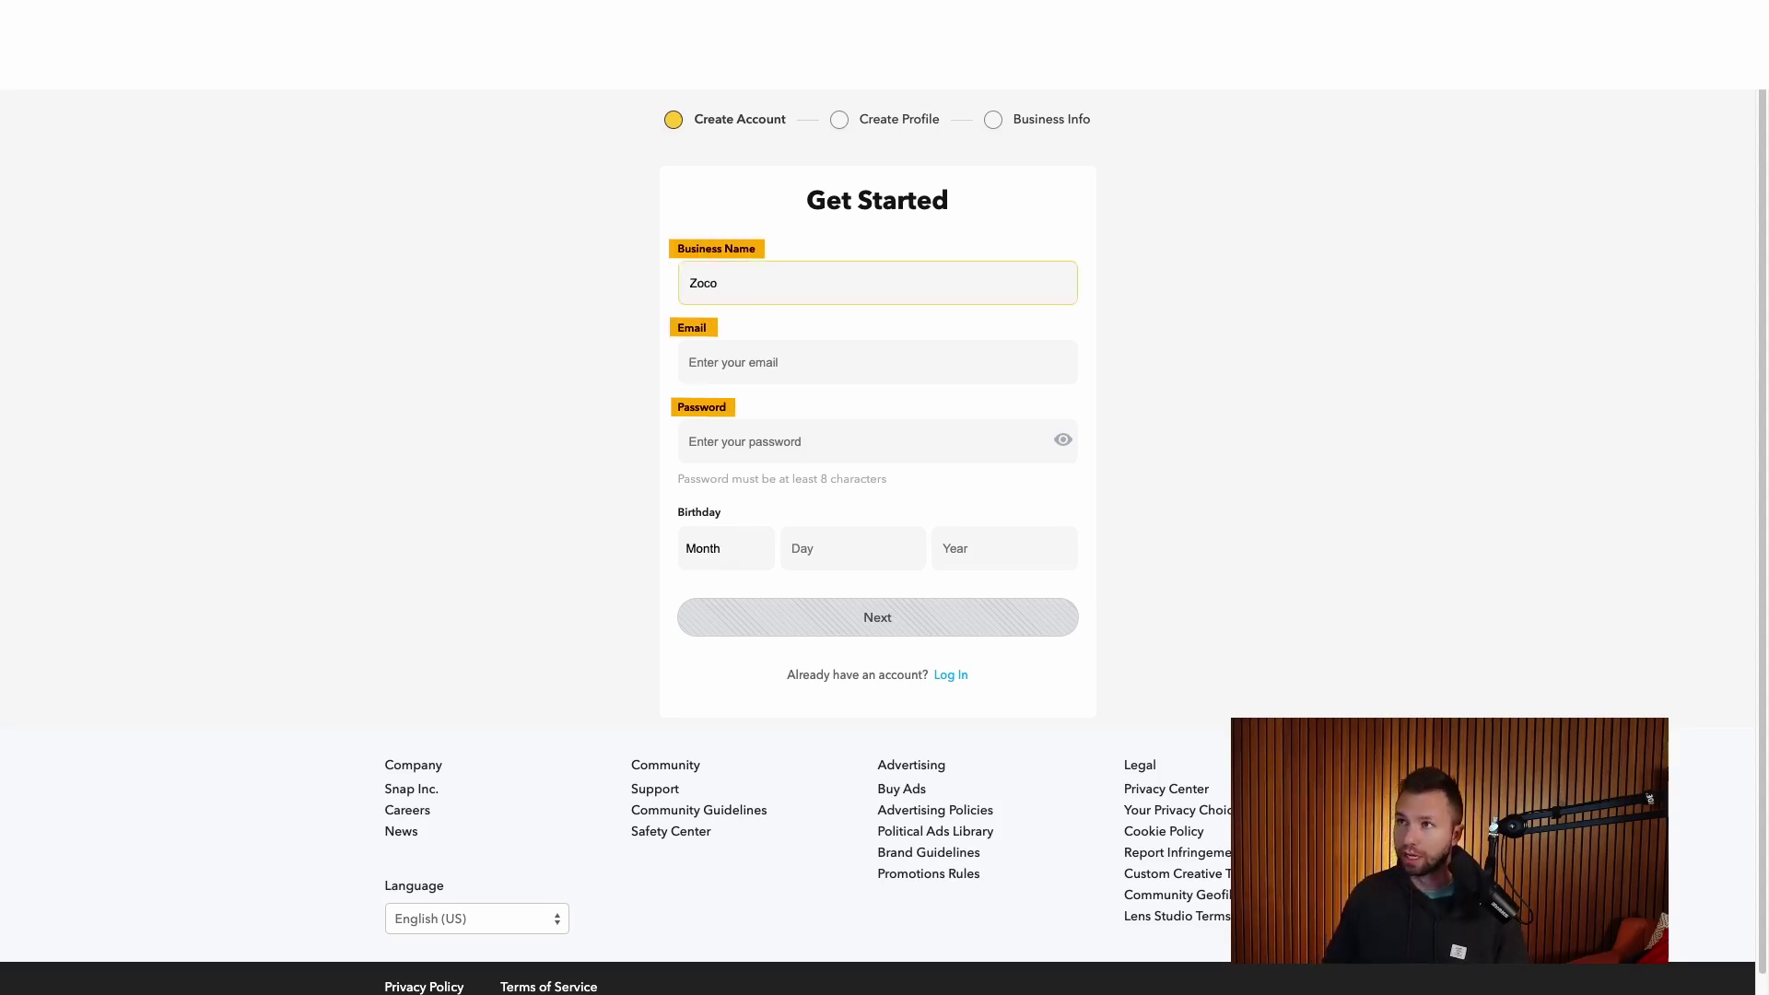
pyautogui.write(' Demo')
pyautogui.press('Tab')
pyautogui.press('Tab')
pyautogui.press('Tab')
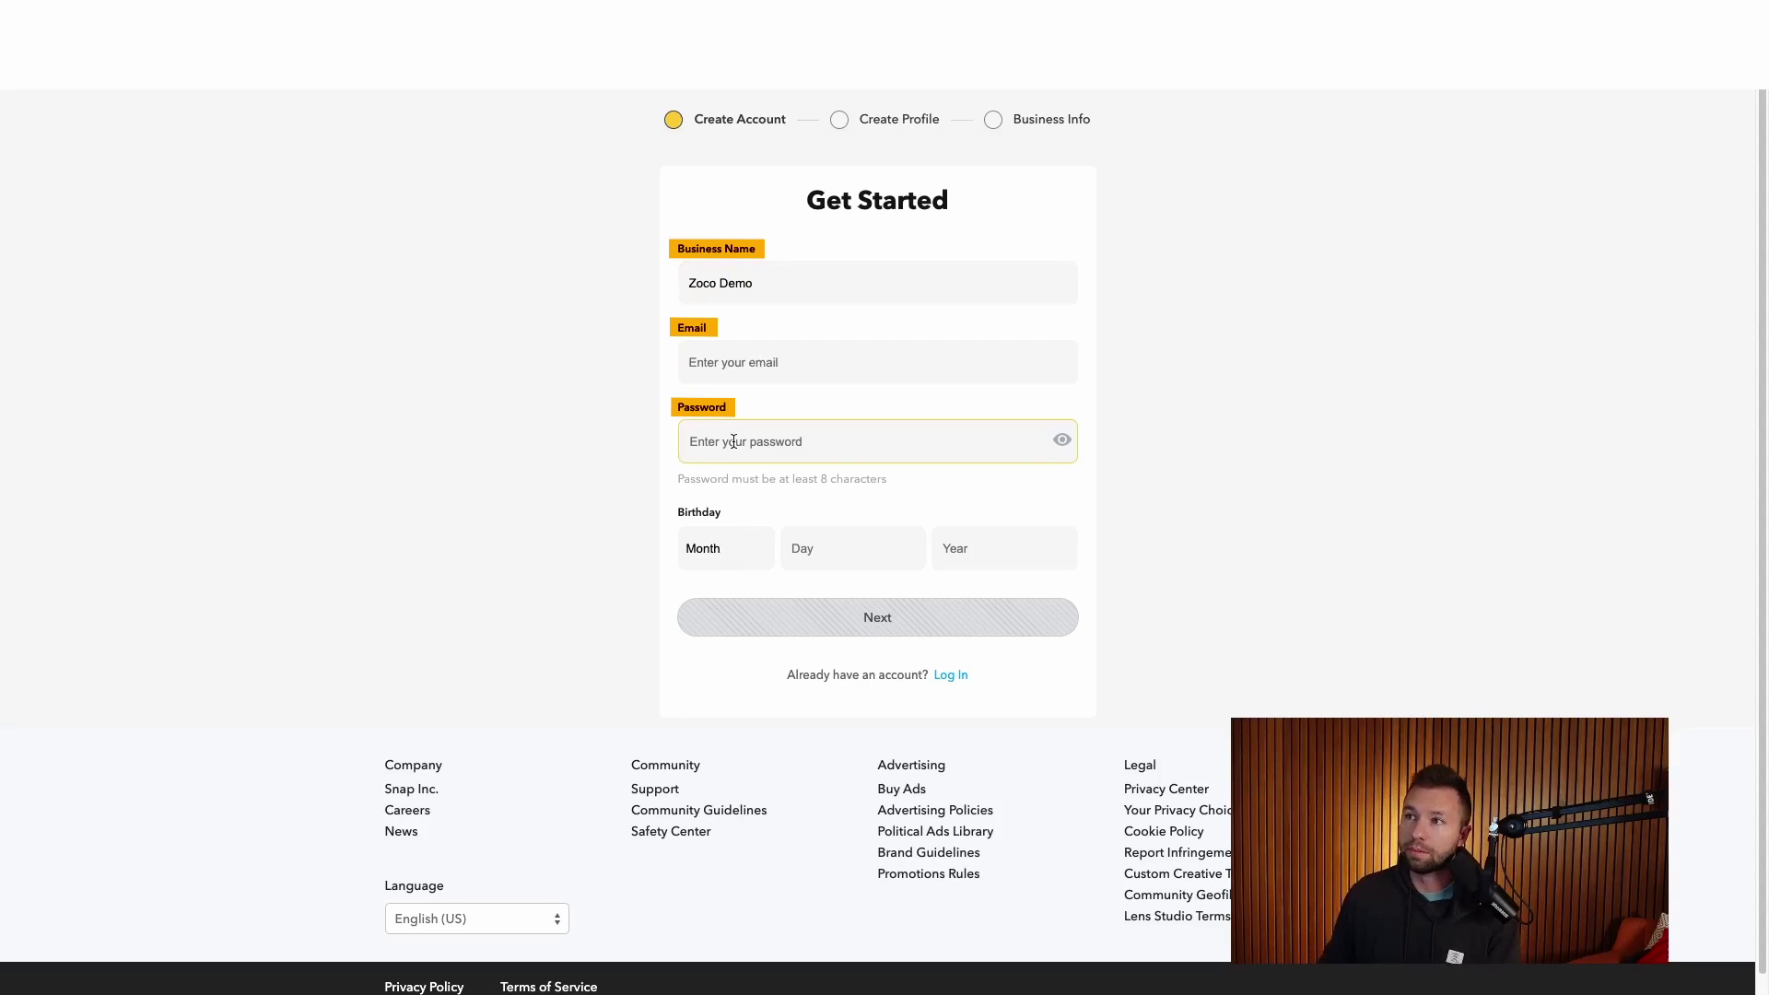
pyautogui.click(718, 451)
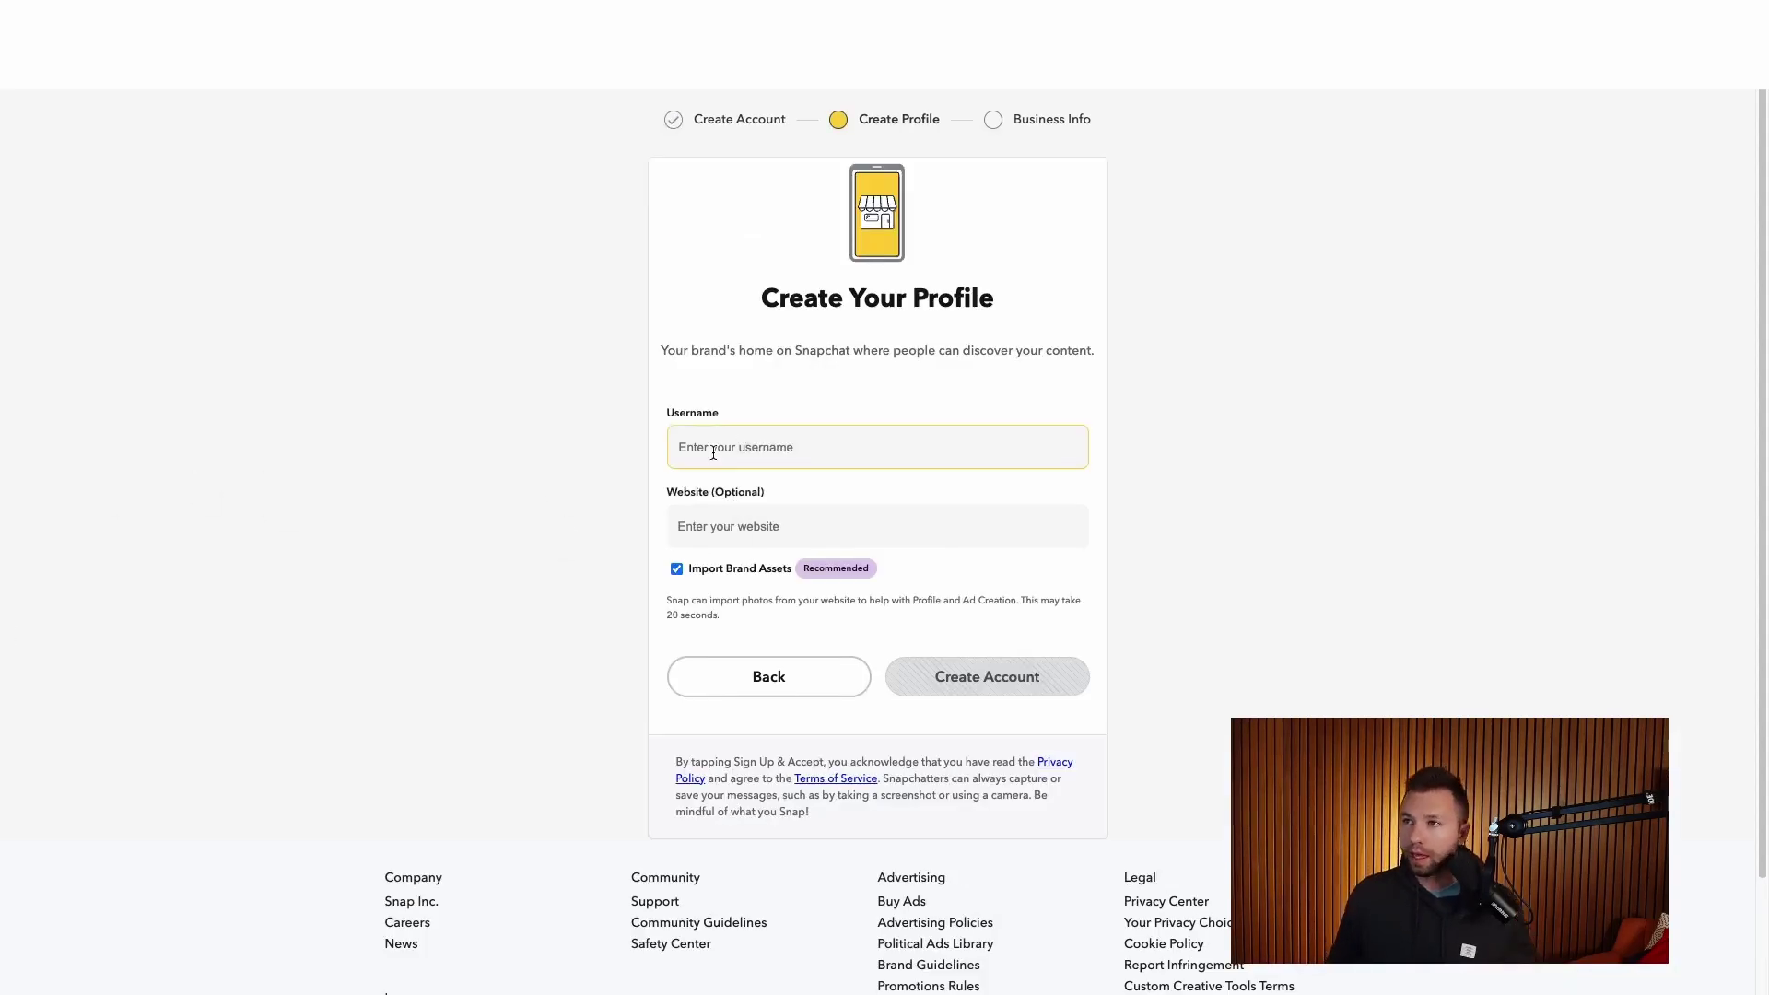
pyautogui.write('Z')
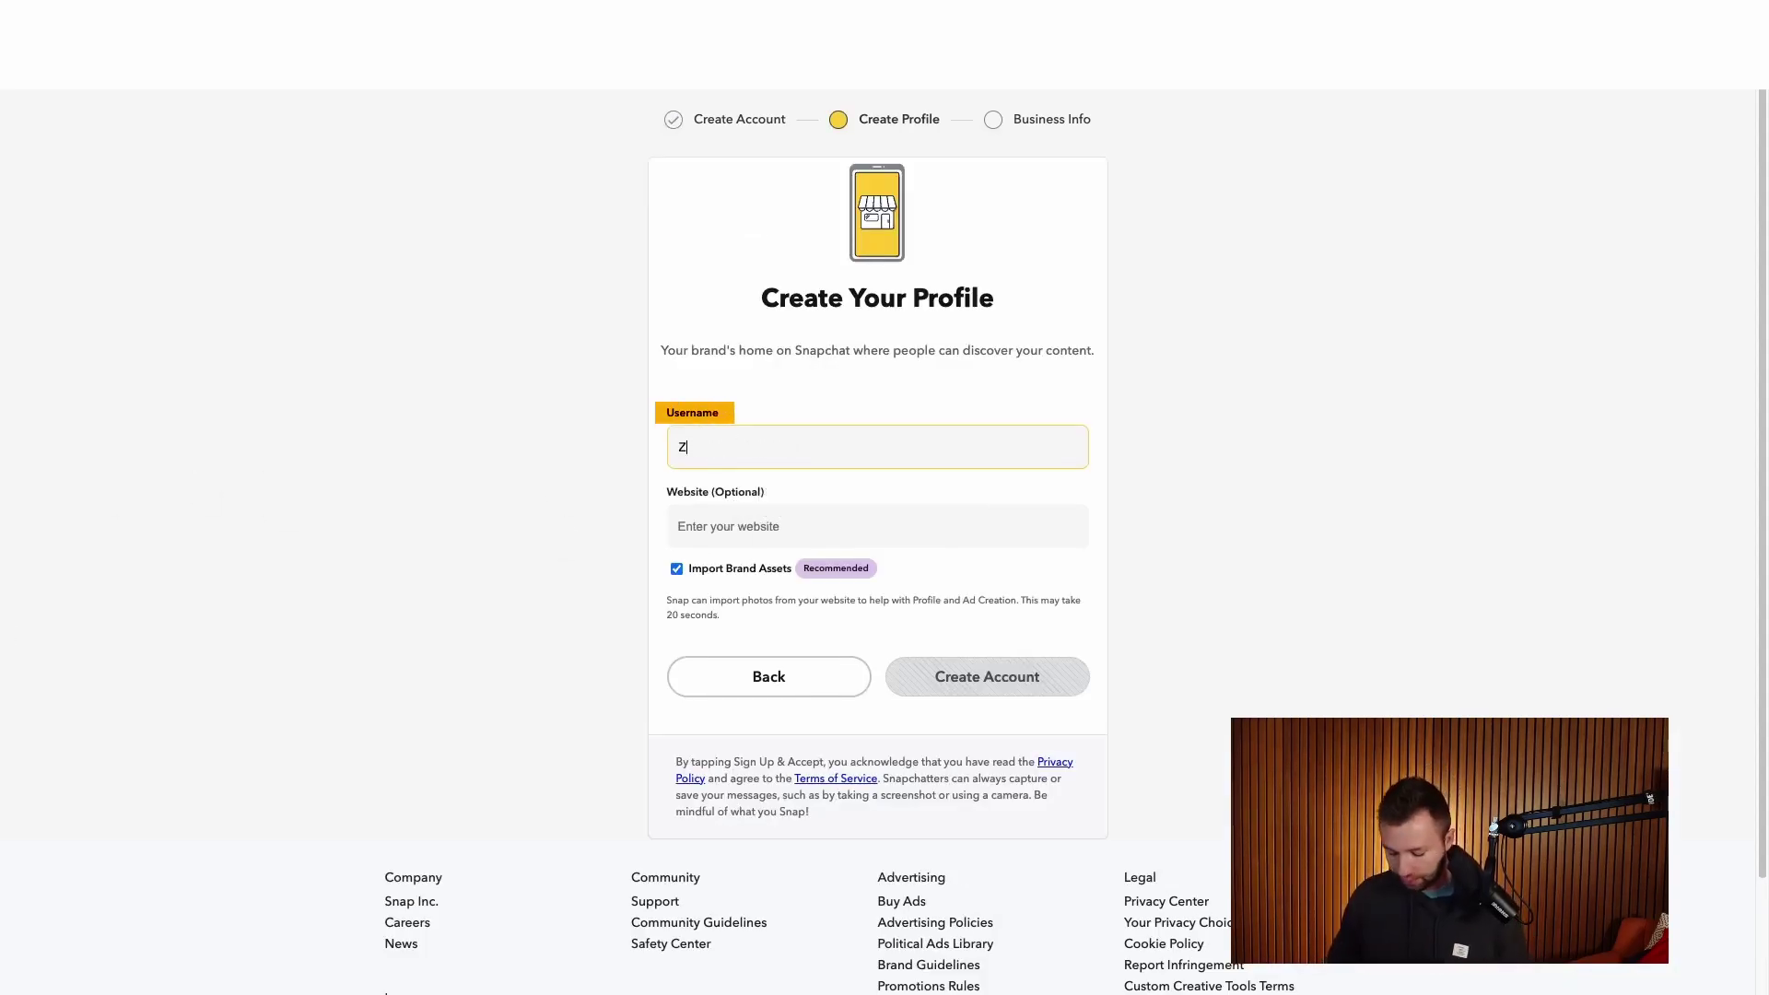
pyautogui.write('oco')
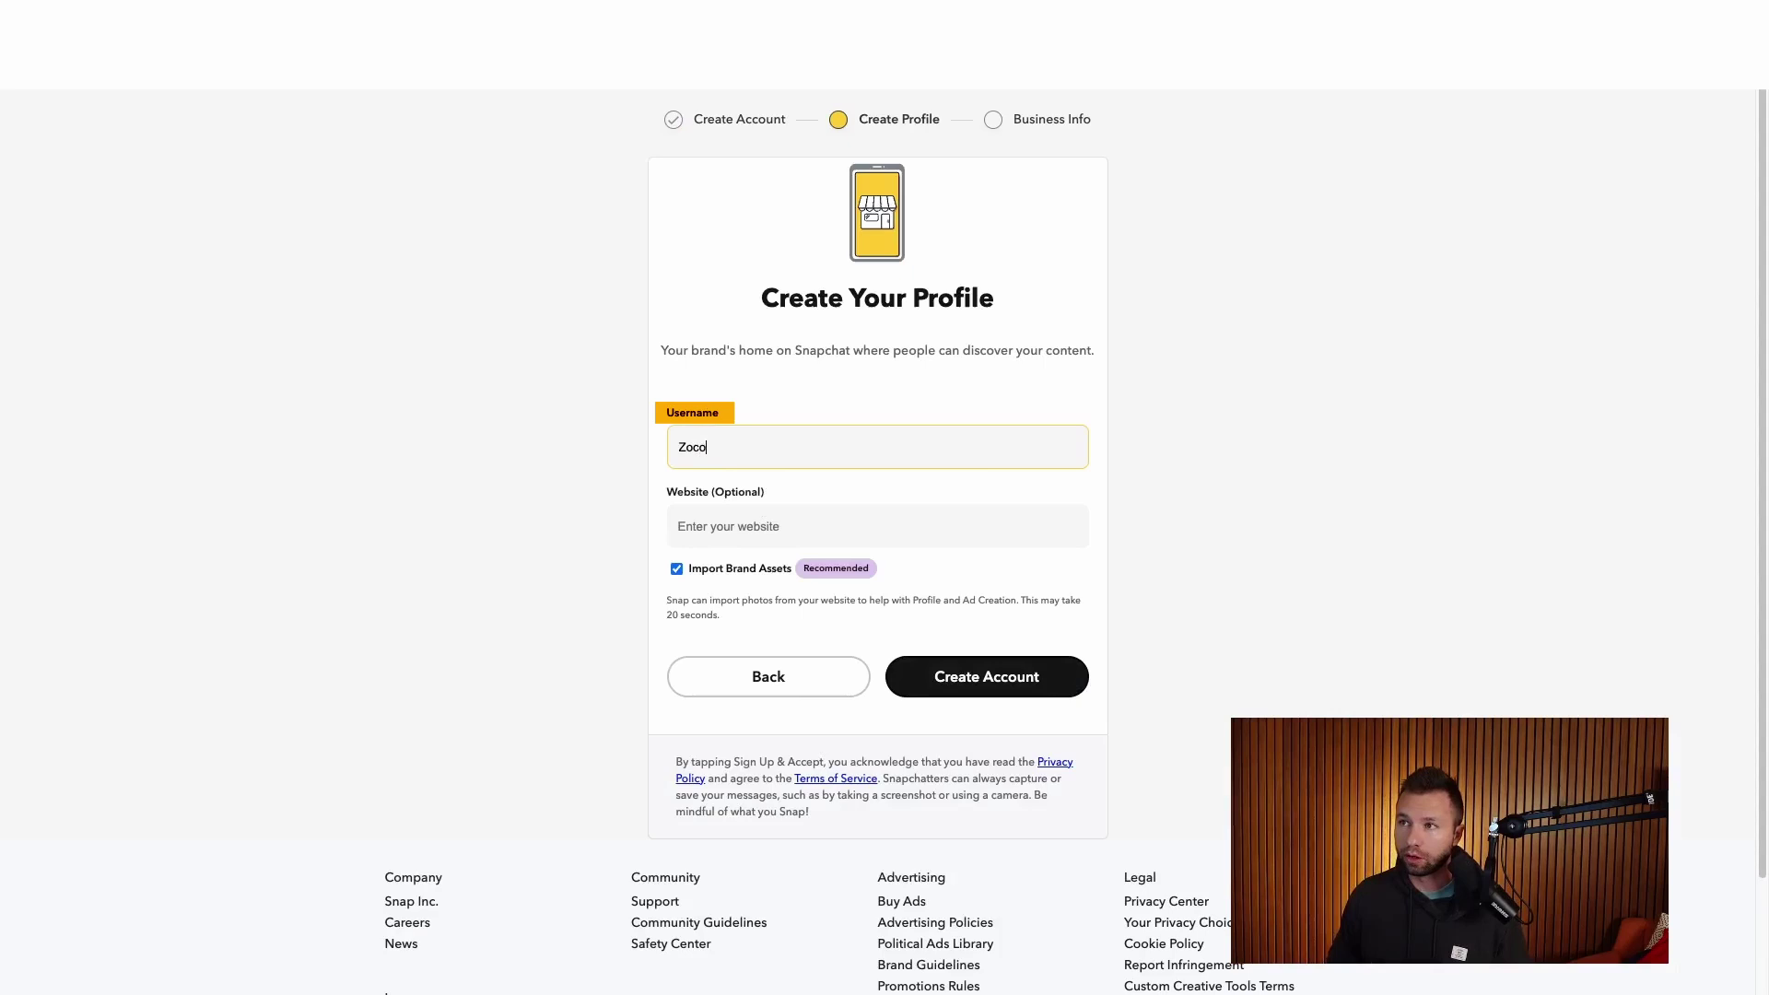
pyautogui.write('Demo')
pyautogui.press('Tab')
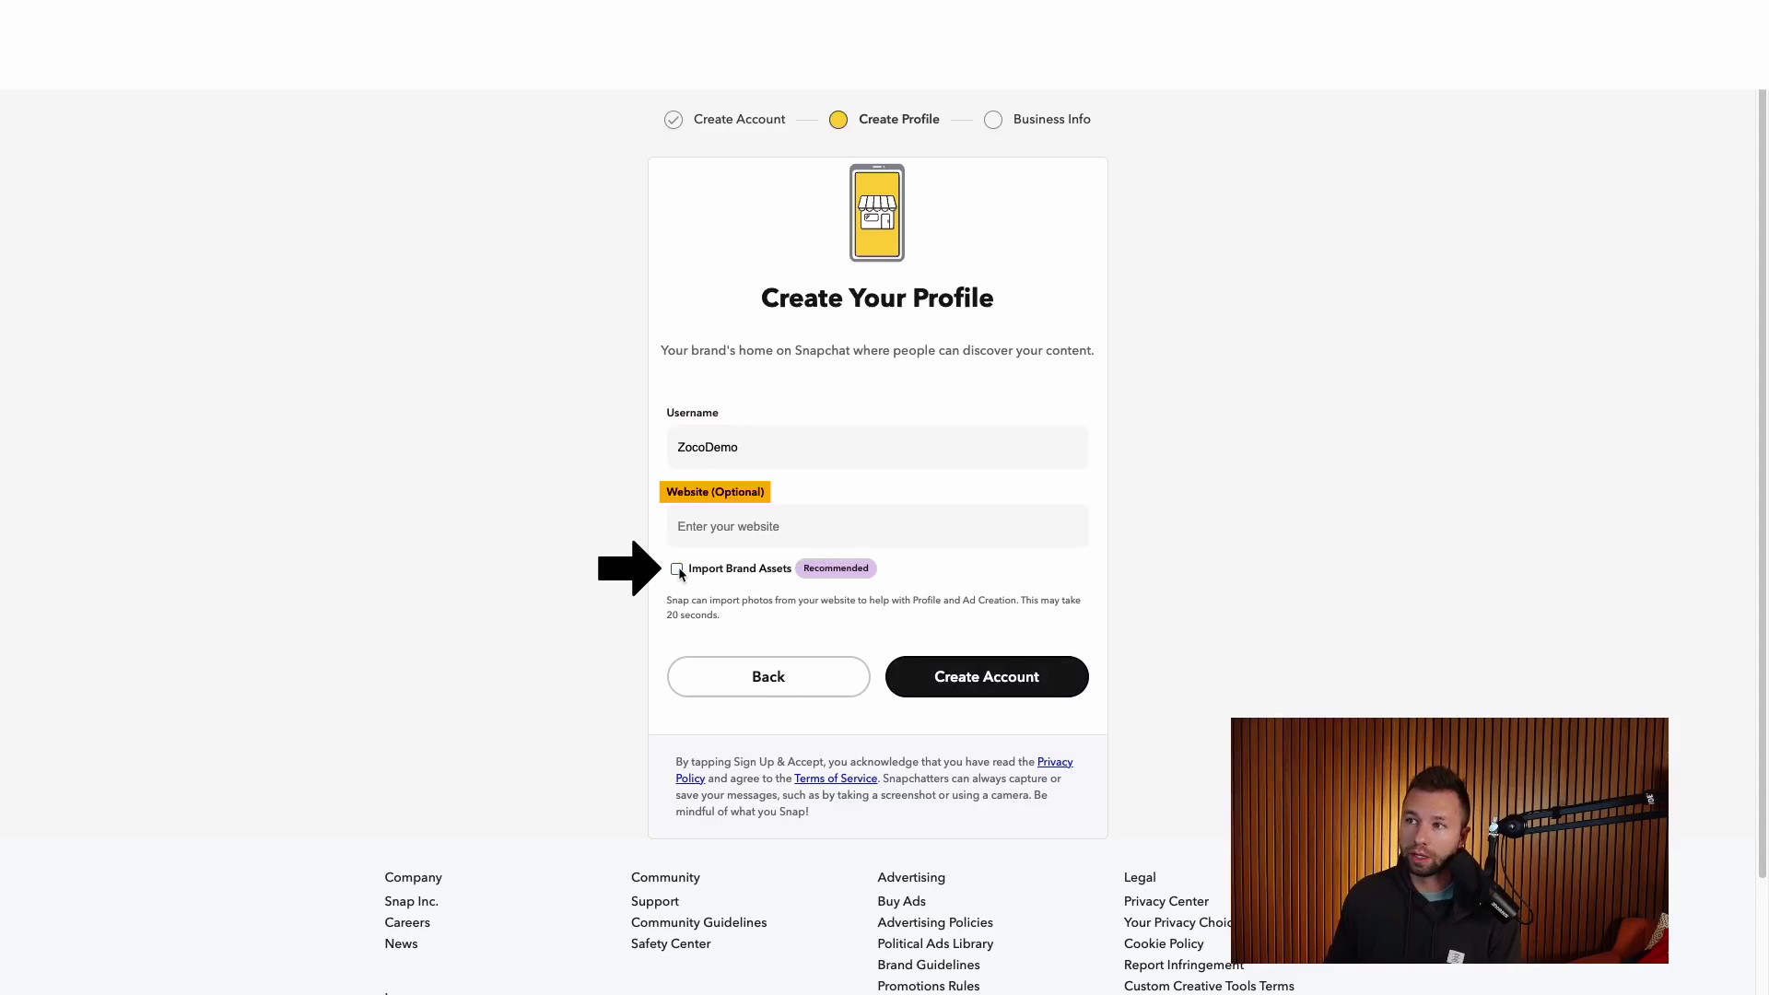
pyautogui.moveTo(668, 600); pyautogui.dragTo(549, 600)
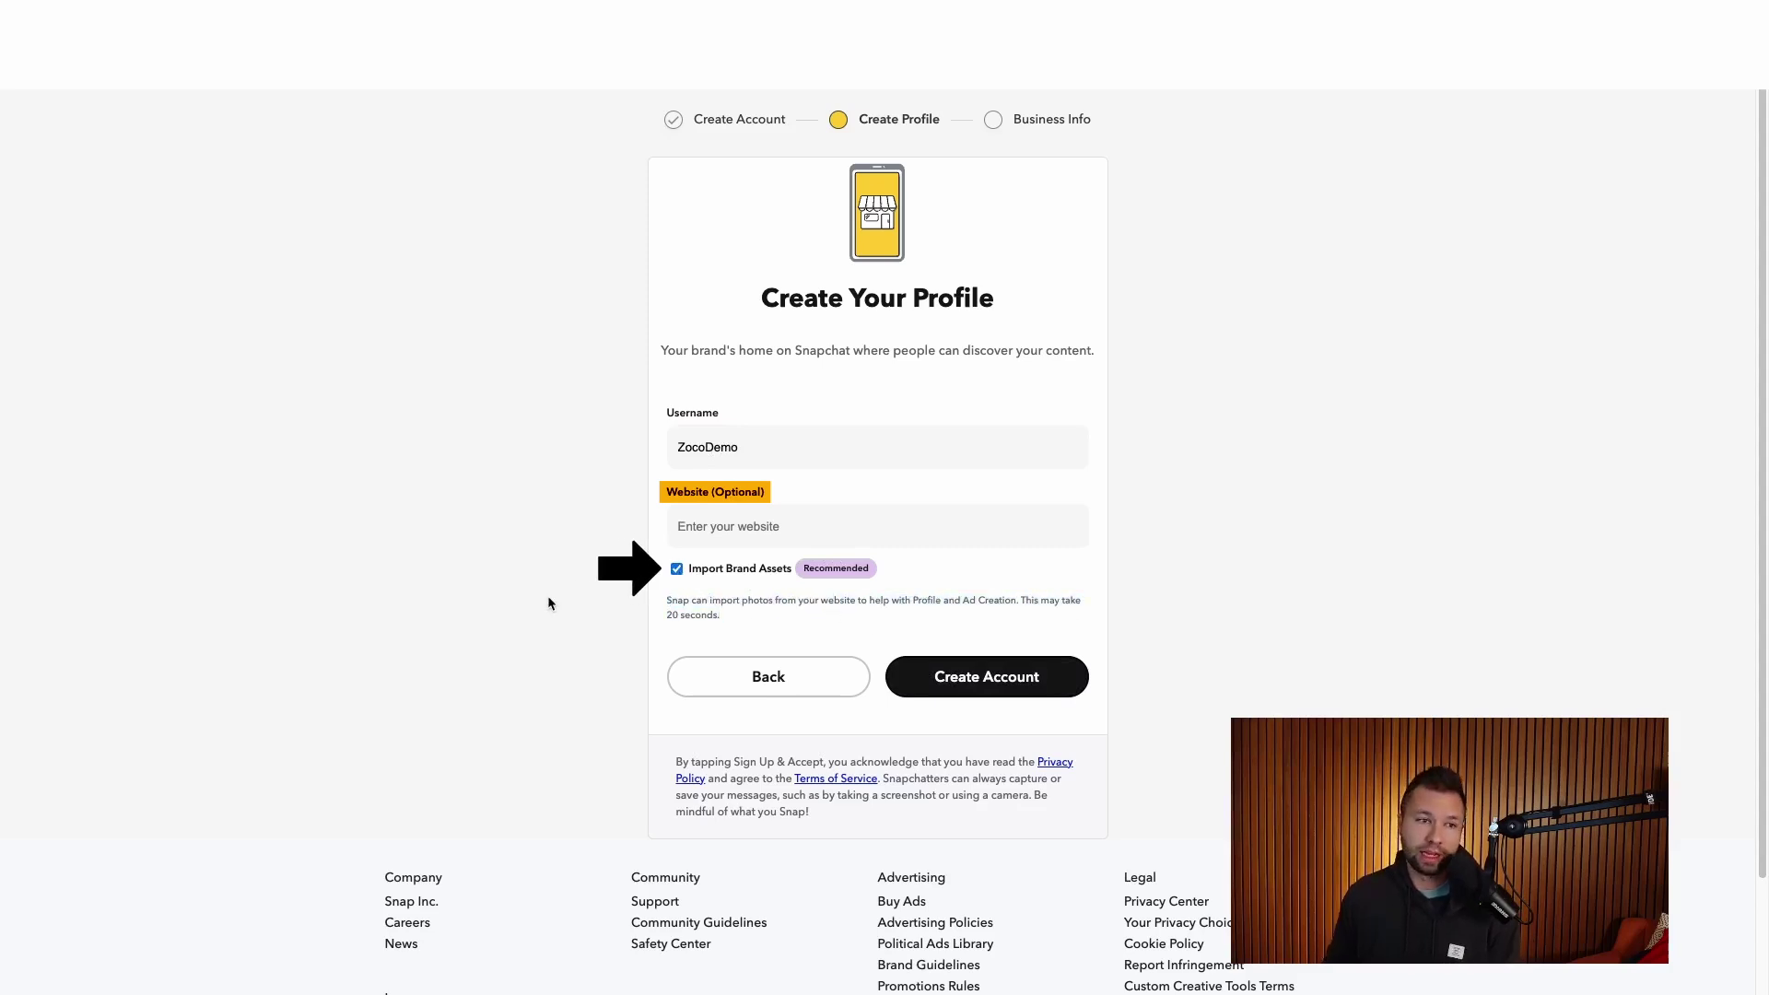
pyautogui.click(732, 528)
pyautogui.write('https://zocomarket')
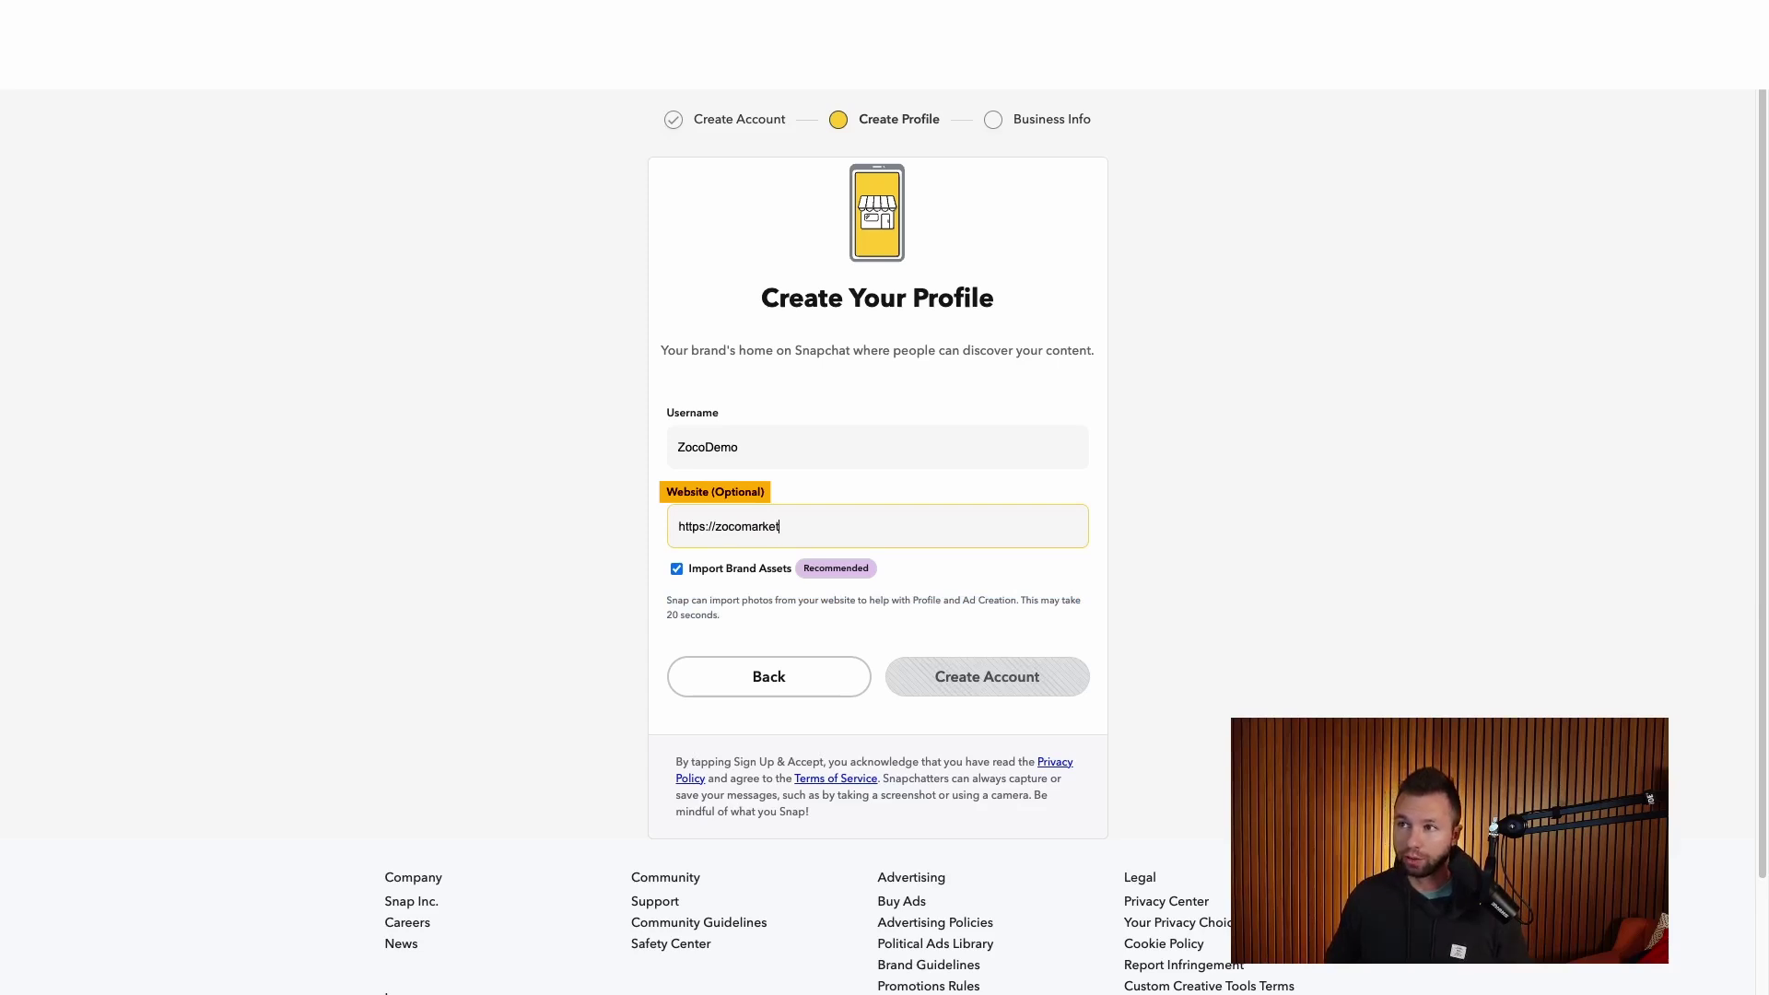
pyautogui.write('ing.com')
pyautogui.click(686, 652)
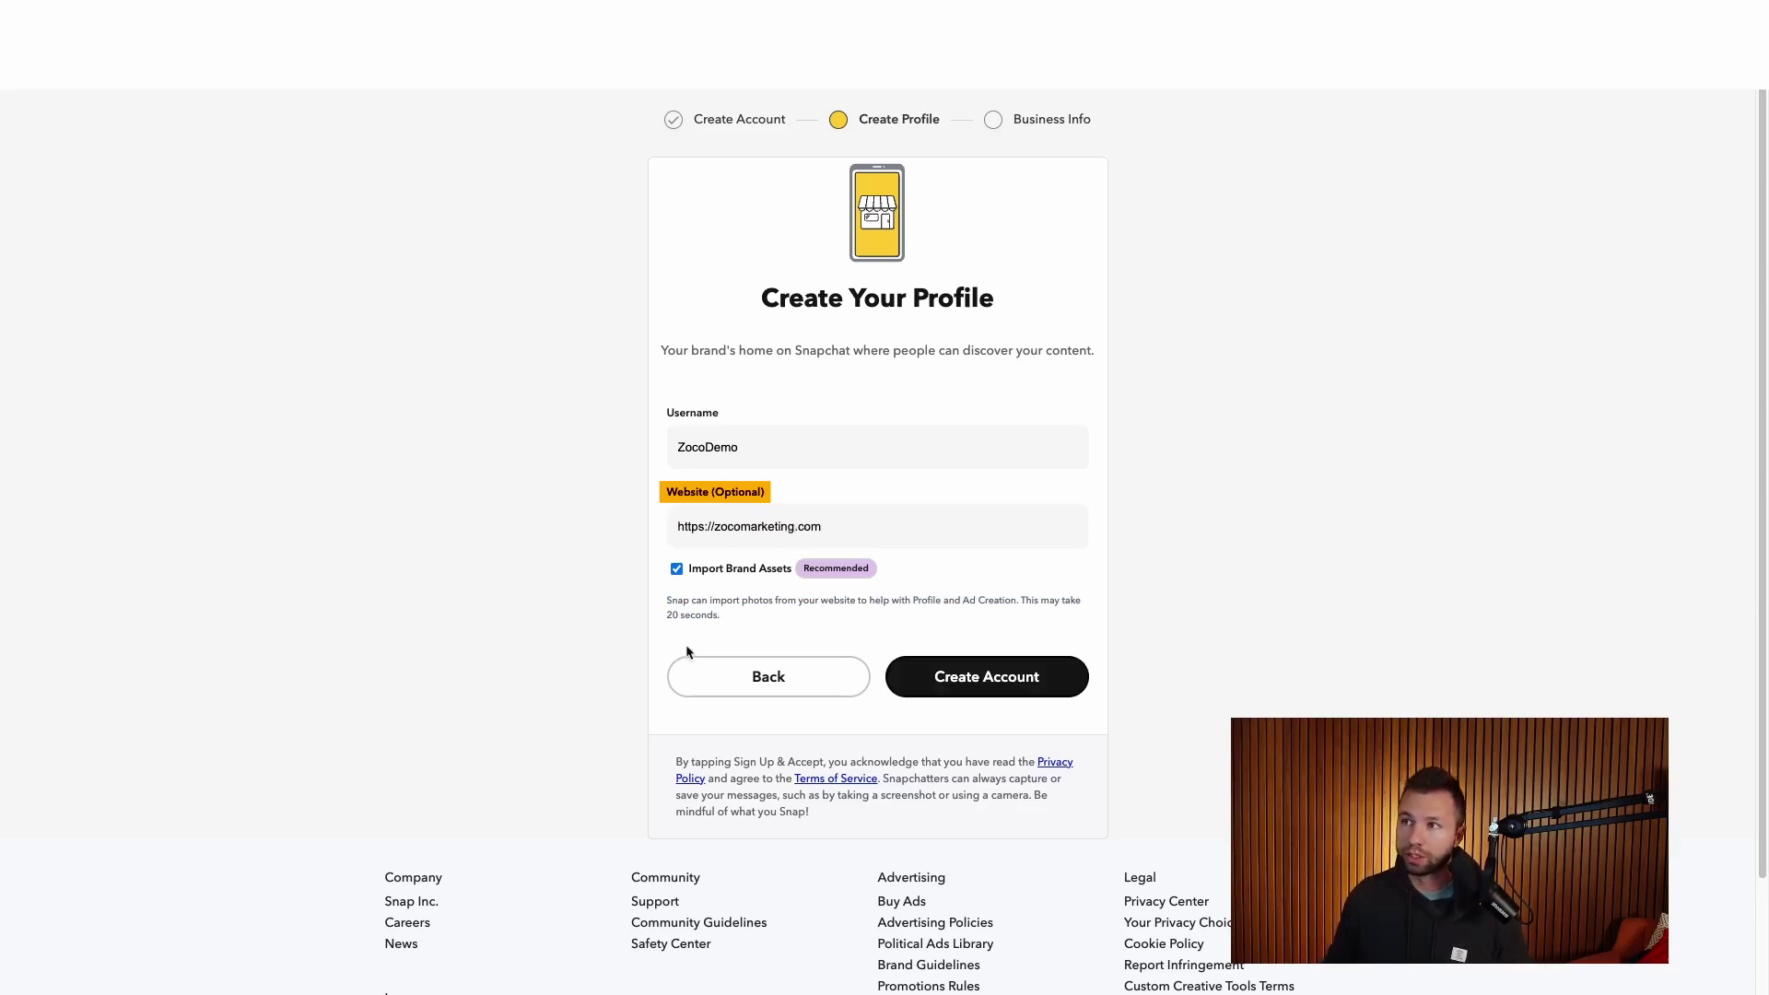
pyautogui.click(715, 526)
pyautogui.write('www.')
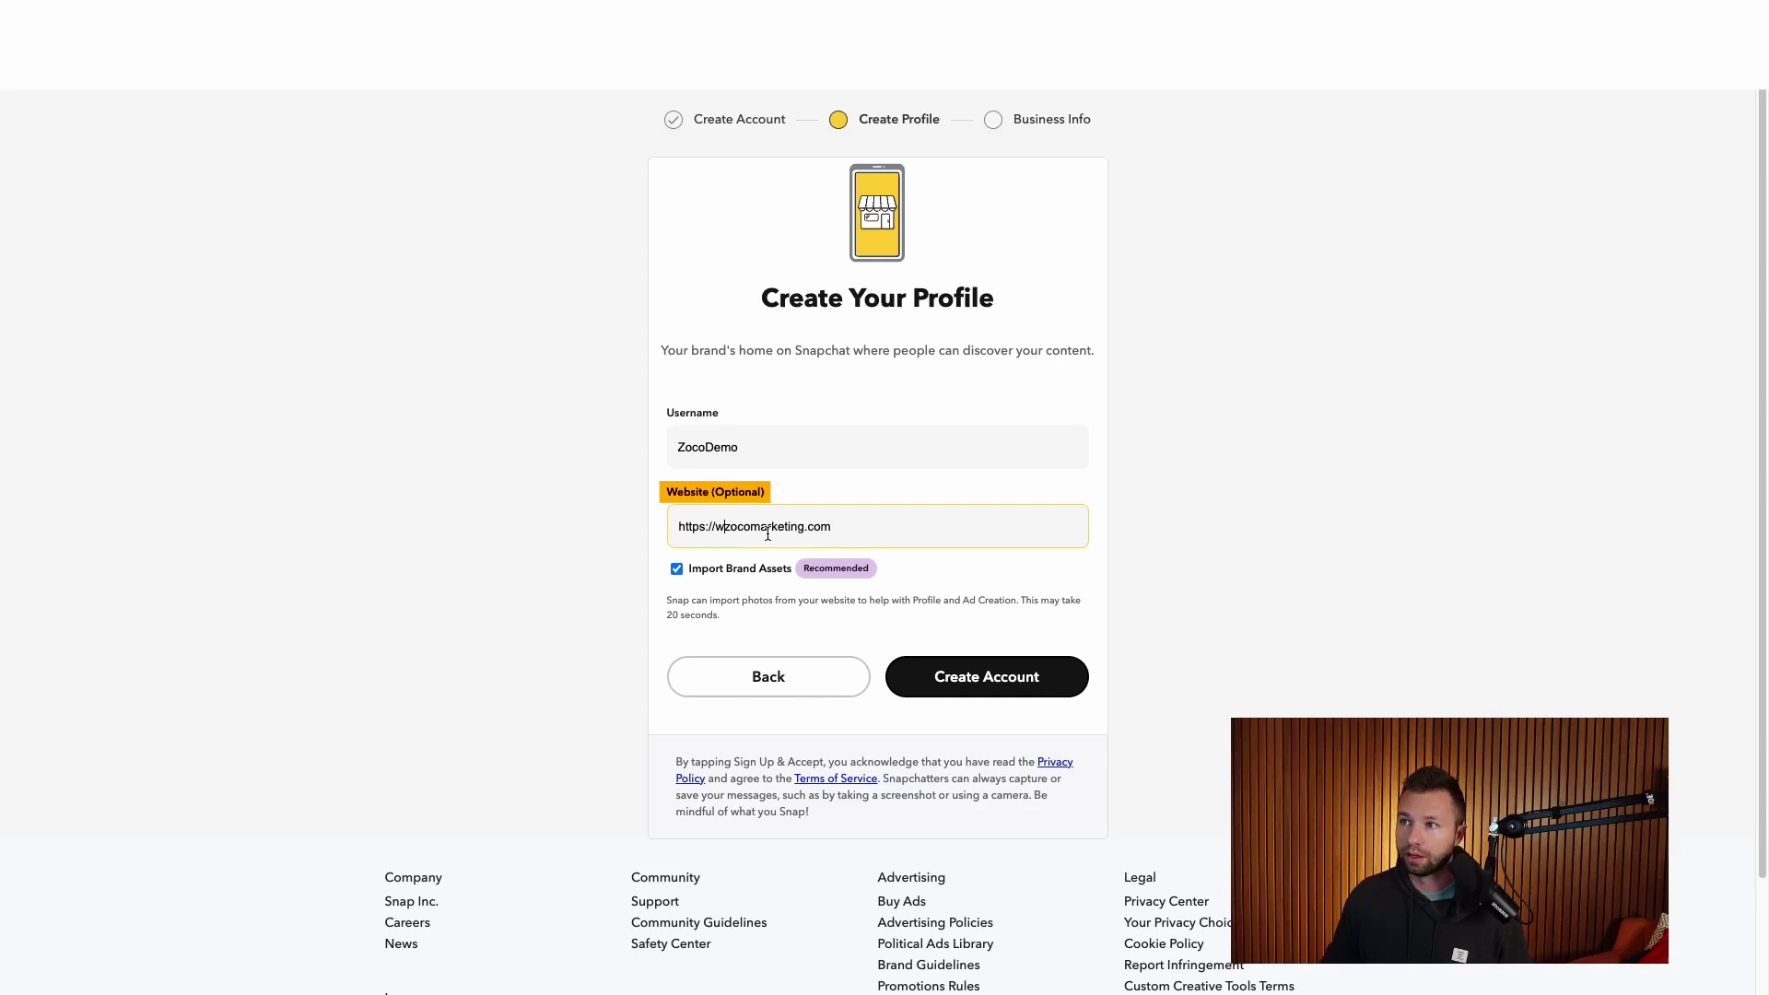
pyautogui.click(800, 620)
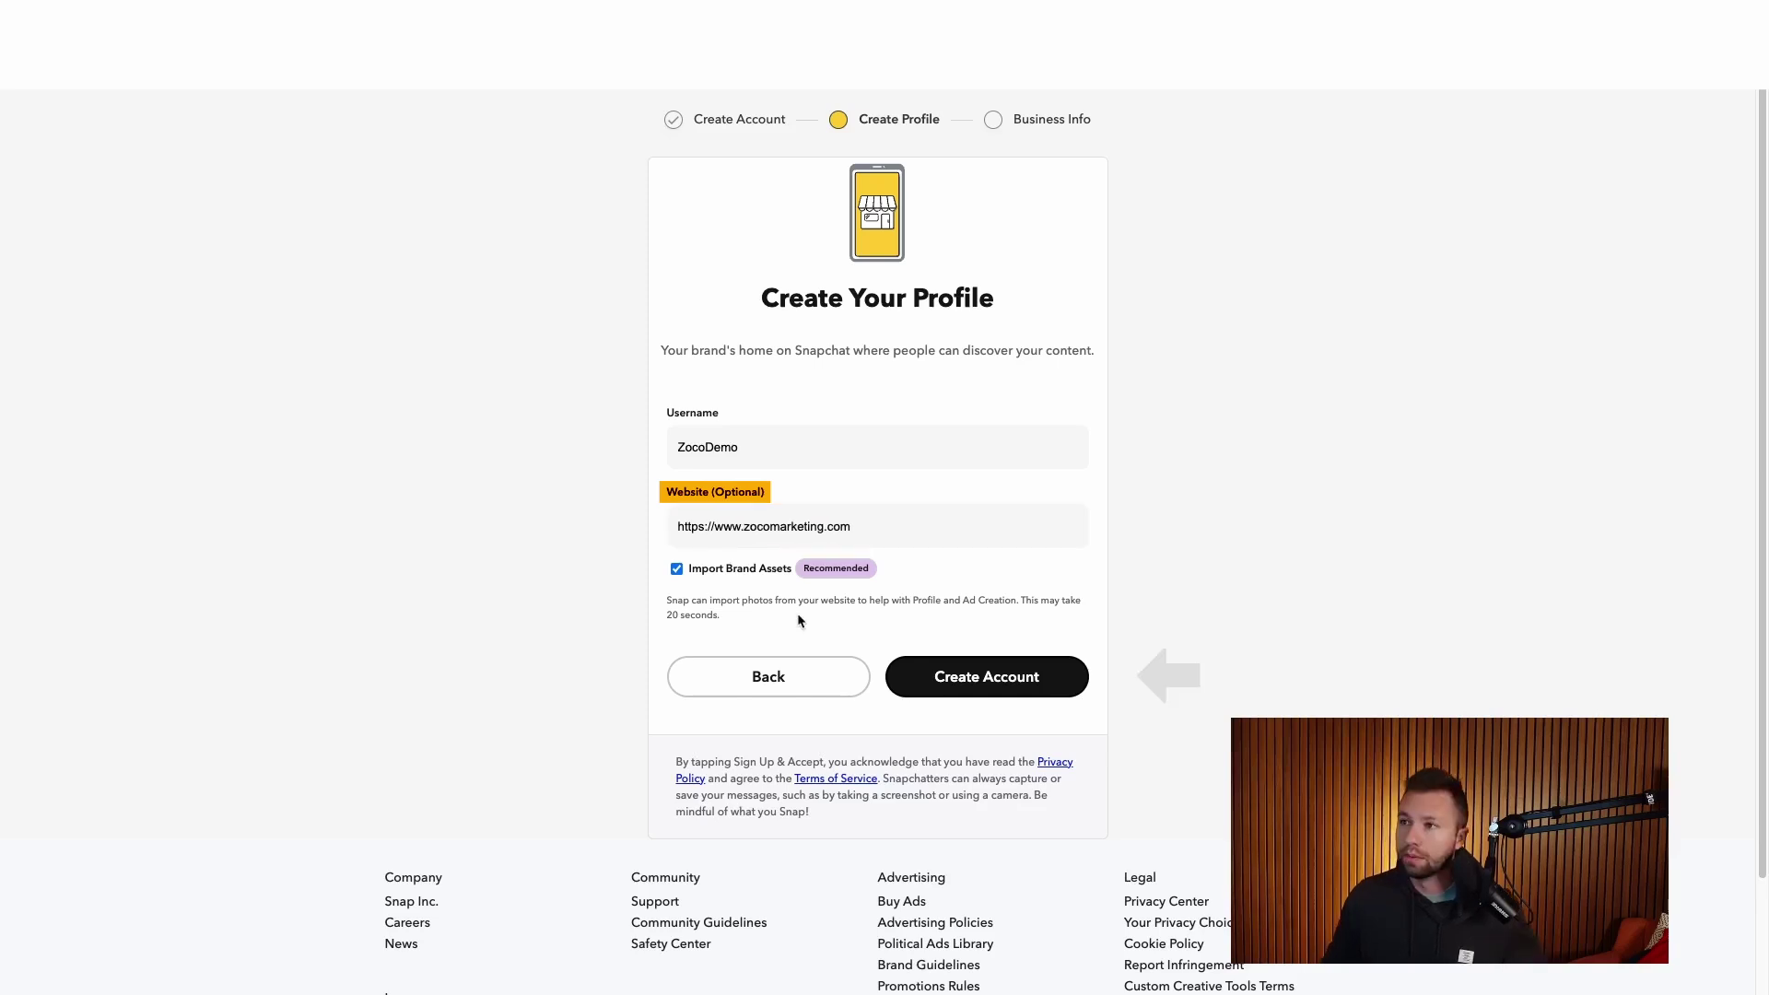
# Step: Create the account, add the cropped Zoco Marketing logo and bio 'Digital Marketing Tips & Tricks'
pyautogui.click(976, 677)
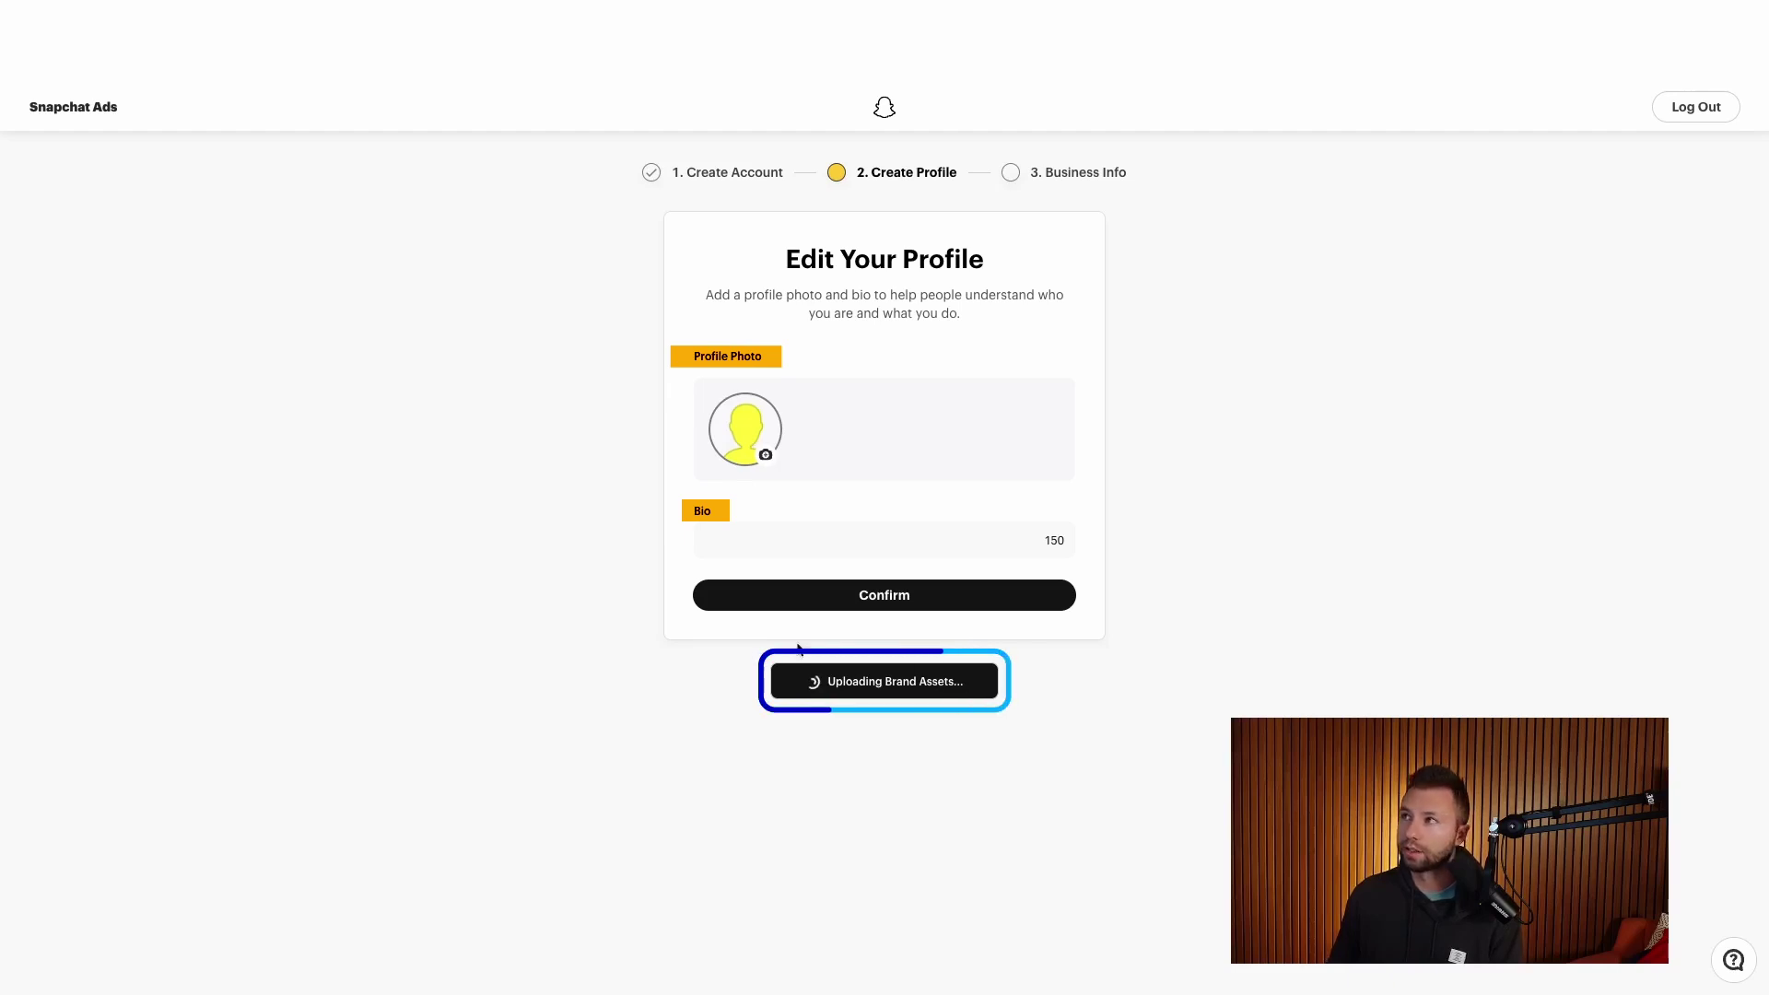
pyautogui.click(768, 458)
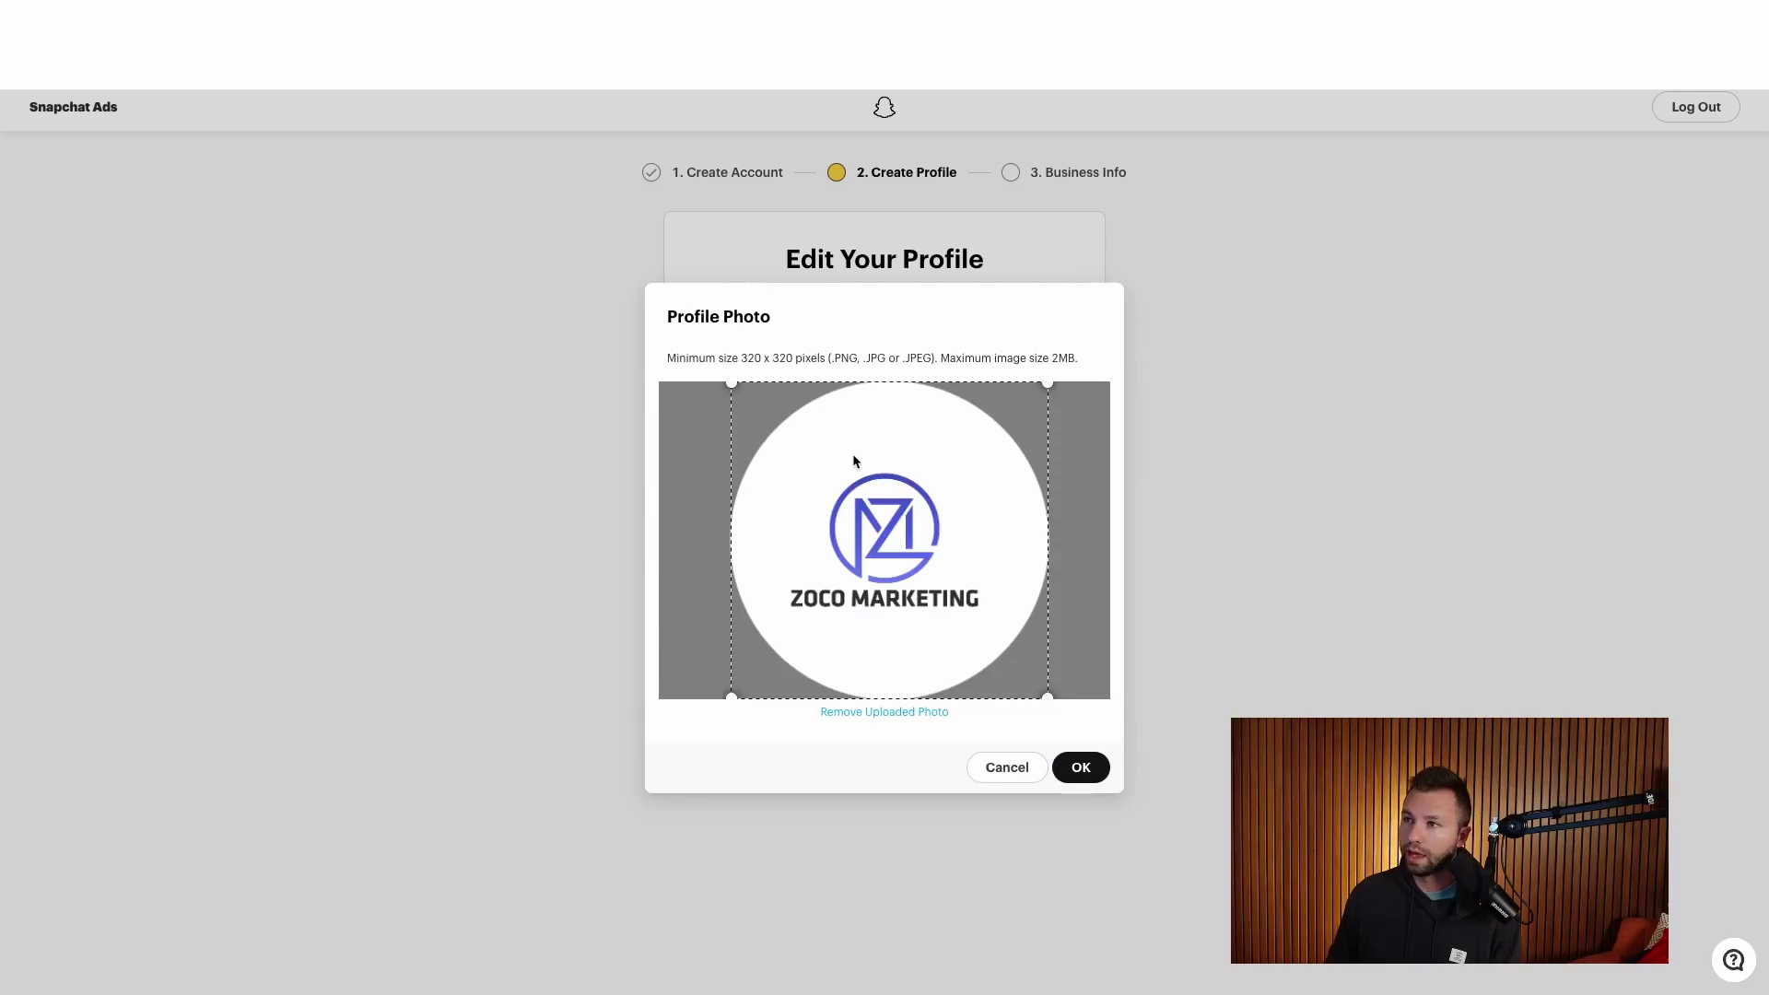
pyautogui.moveTo(853, 457)
pyautogui.mouseDown()
pyautogui.moveTo(838, 470)
pyautogui.moveTo(861, 472)
pyautogui.moveTo(840, 475)
pyautogui.mouseUp()
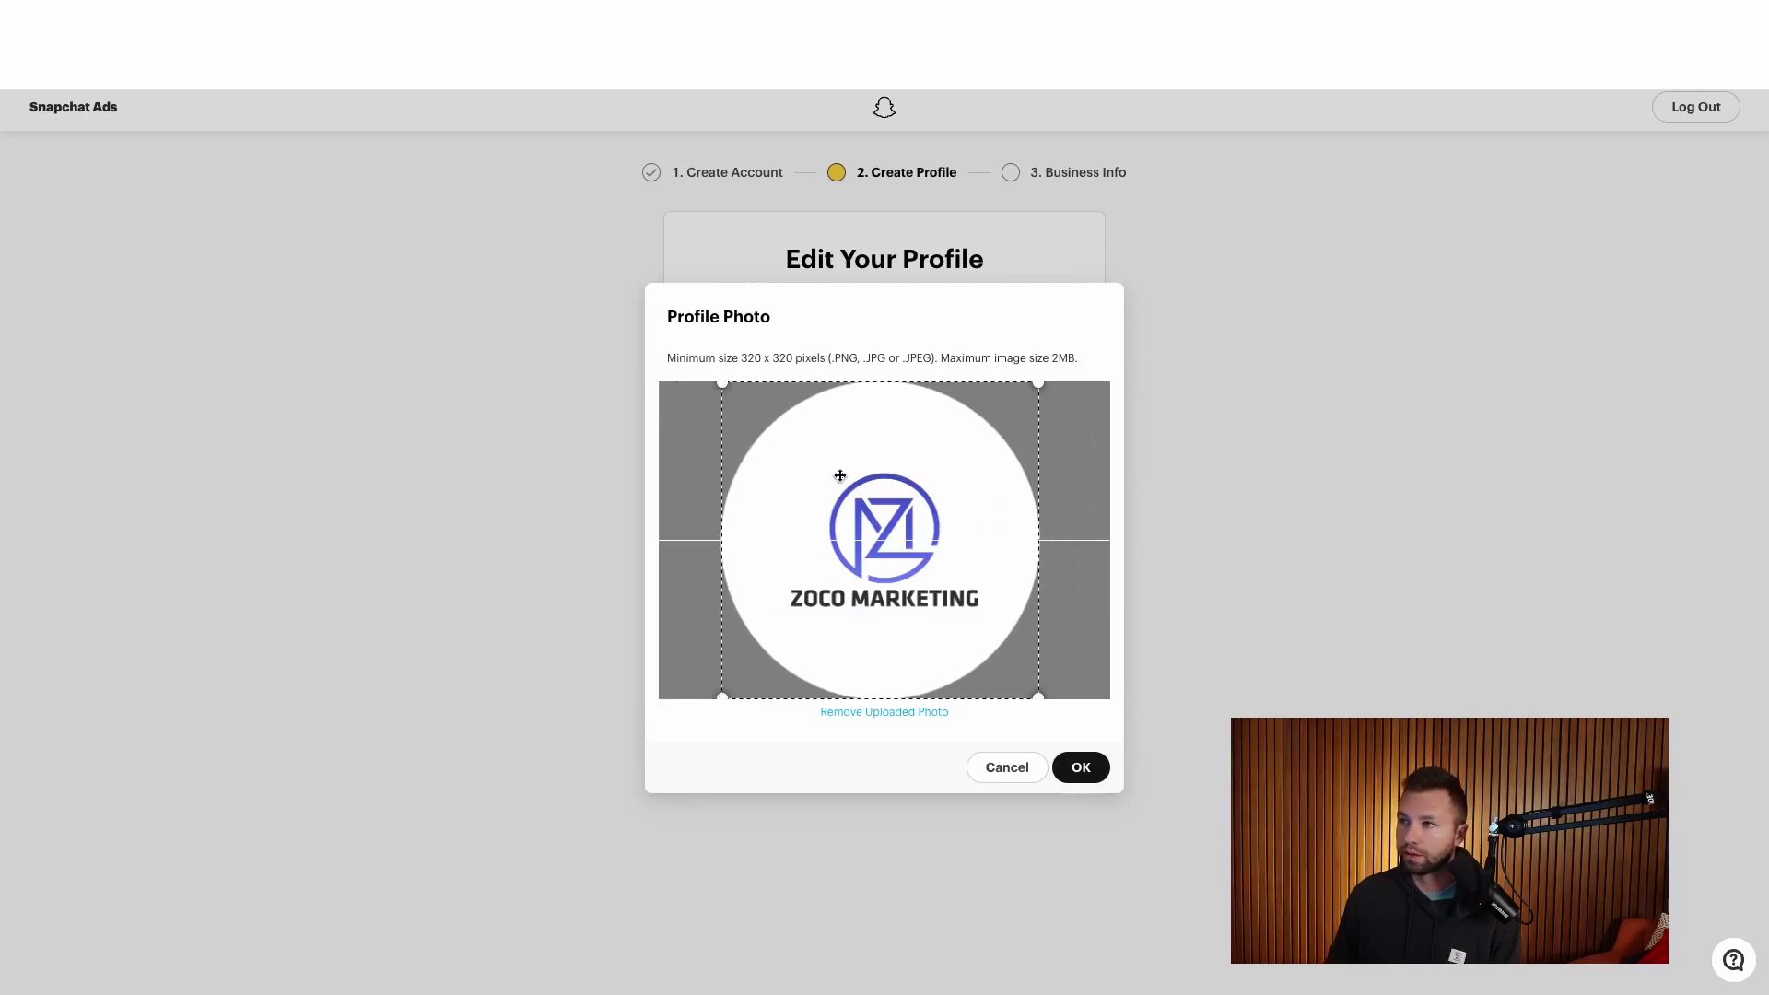
pyautogui.click(1081, 767)
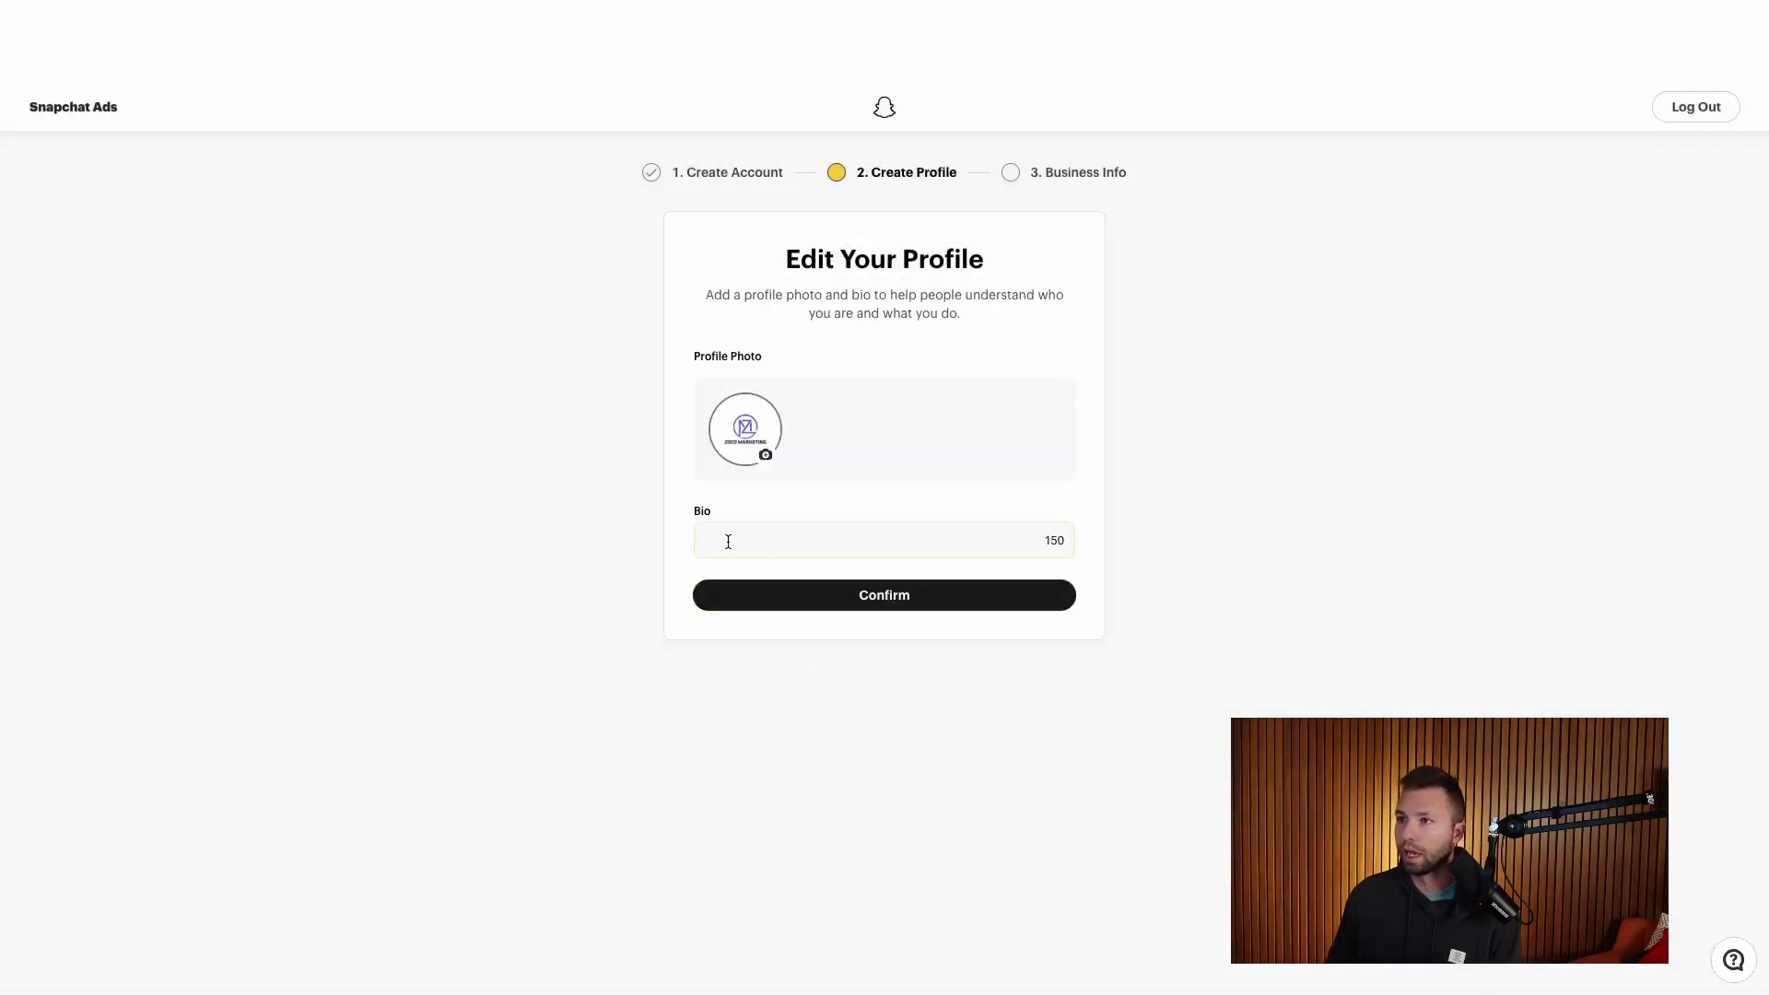
pyautogui.write('Digital Marketing Tips & Tricks')
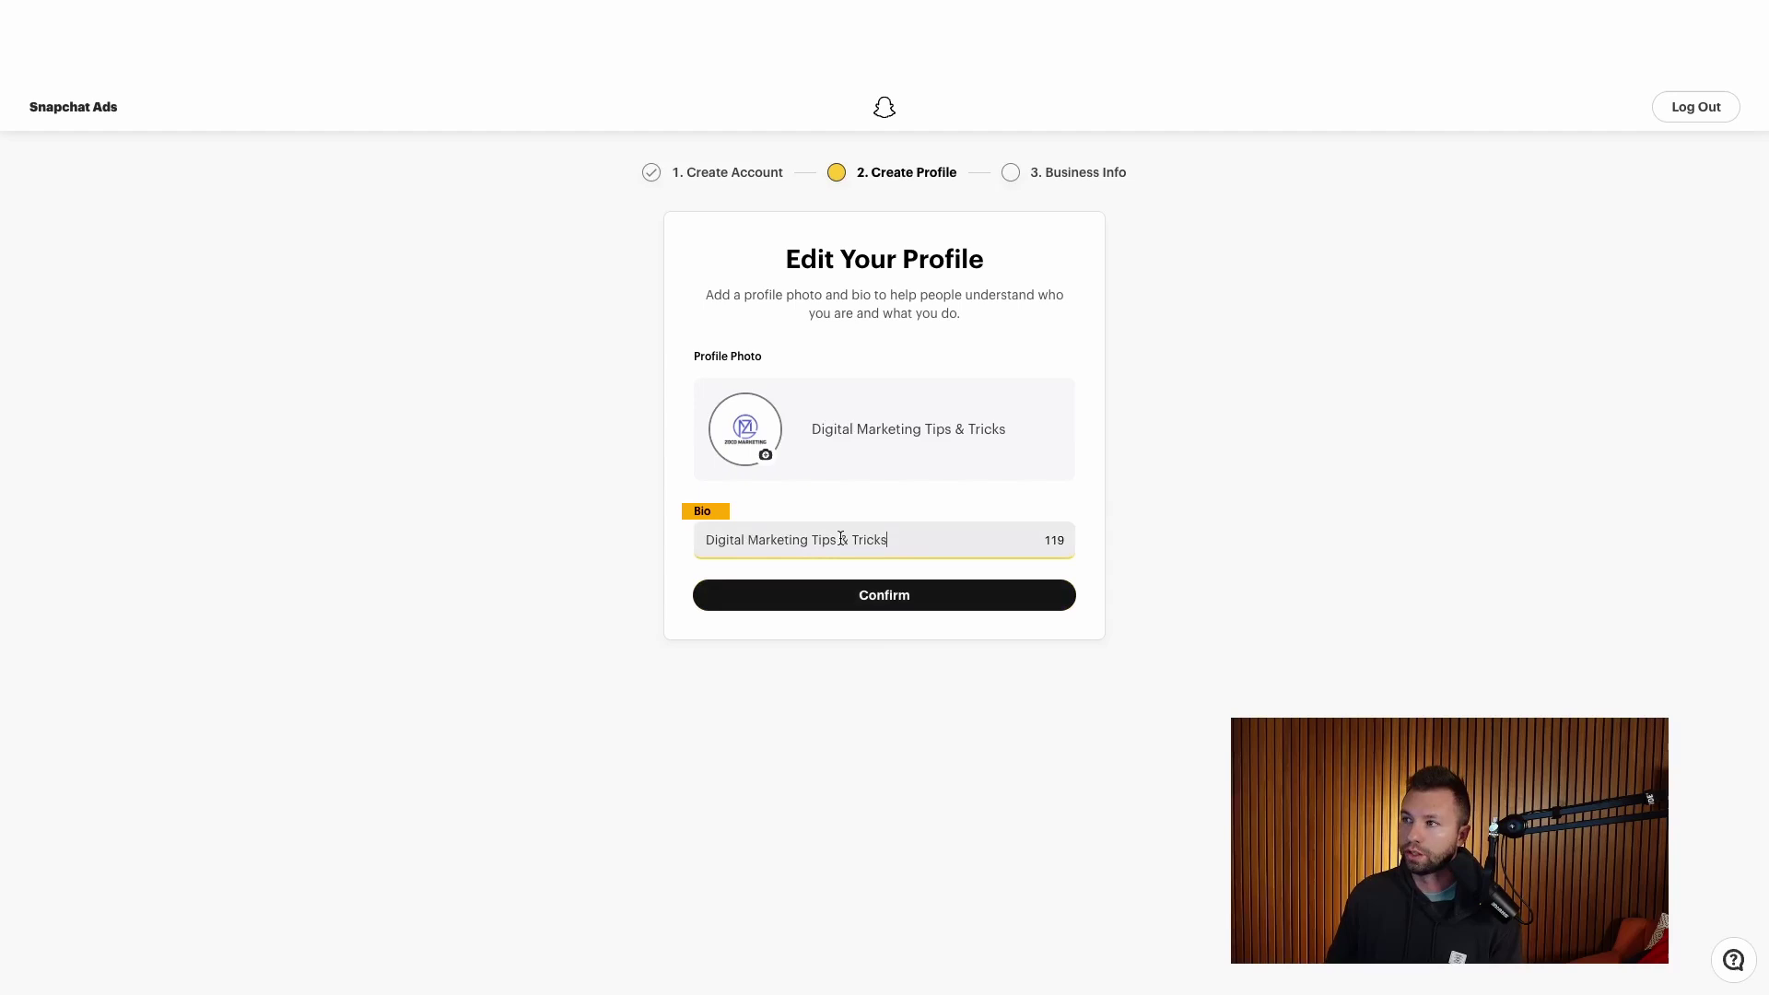
pyautogui.click(781, 591)
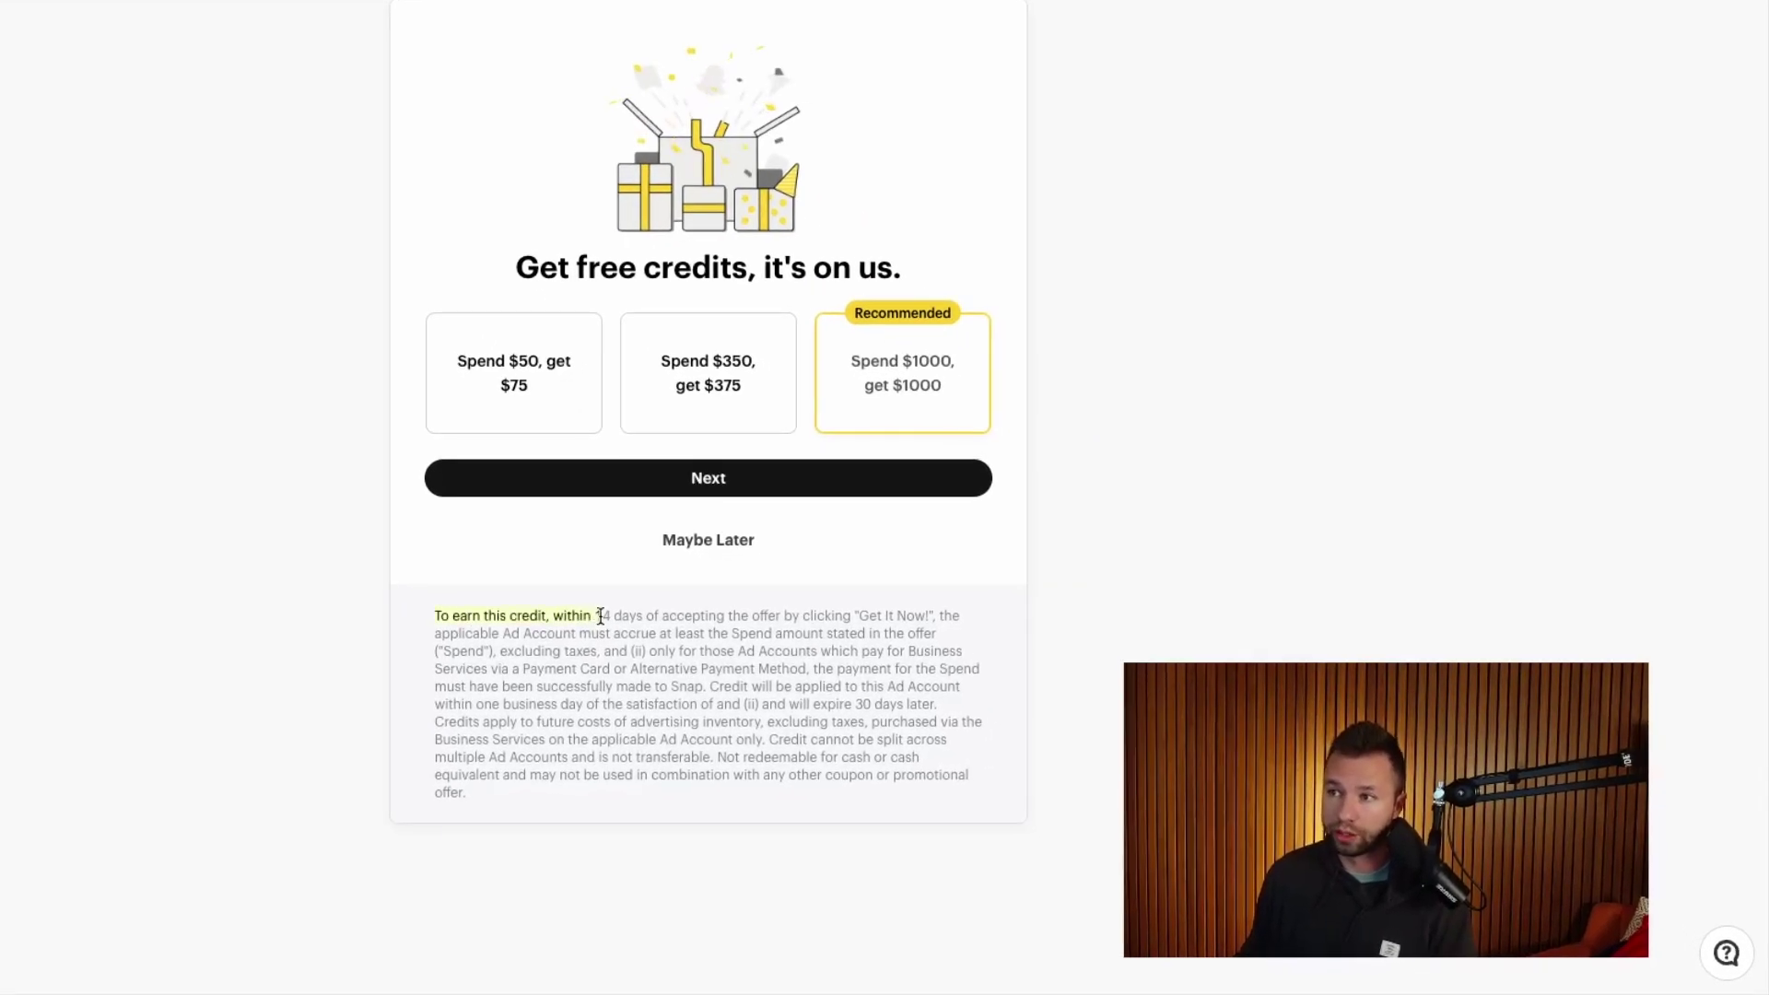
# Step: Review the 14-day credit terms and accept the Spend $350, get $375 offer
pyautogui.moveTo(646, 611); pyautogui.dragTo(869, 622)
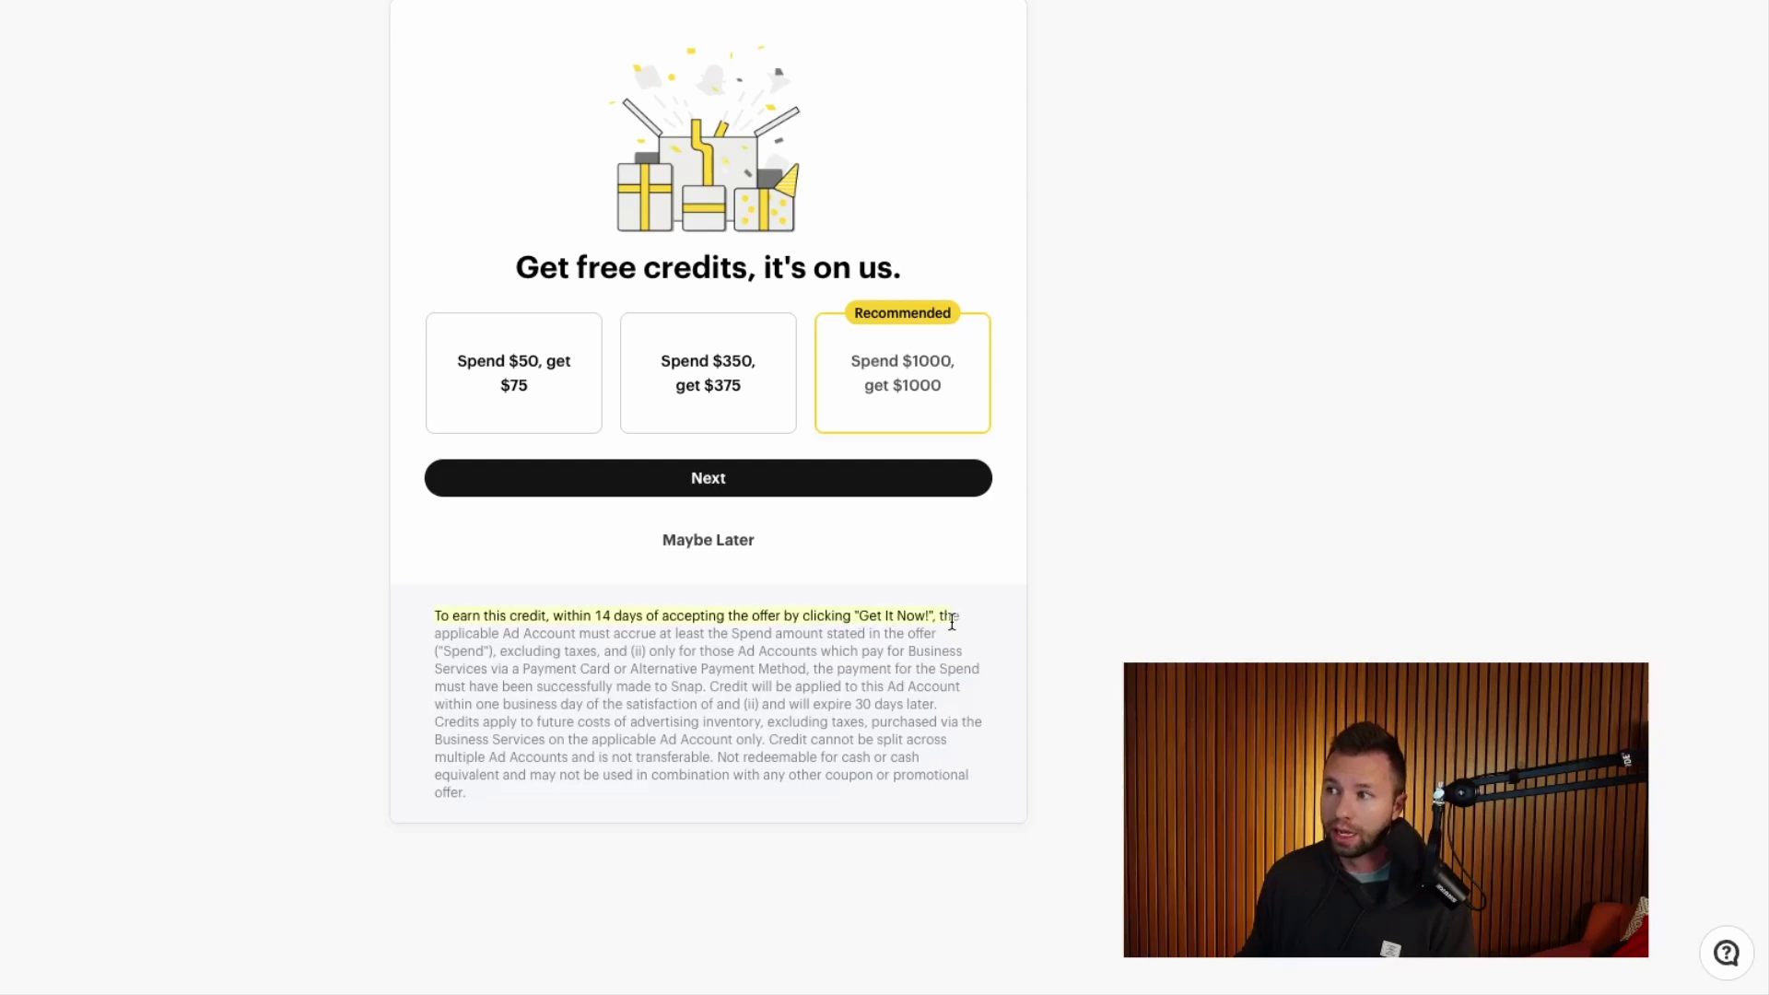
pyautogui.moveTo(590, 633); pyautogui.dragTo(817, 651)
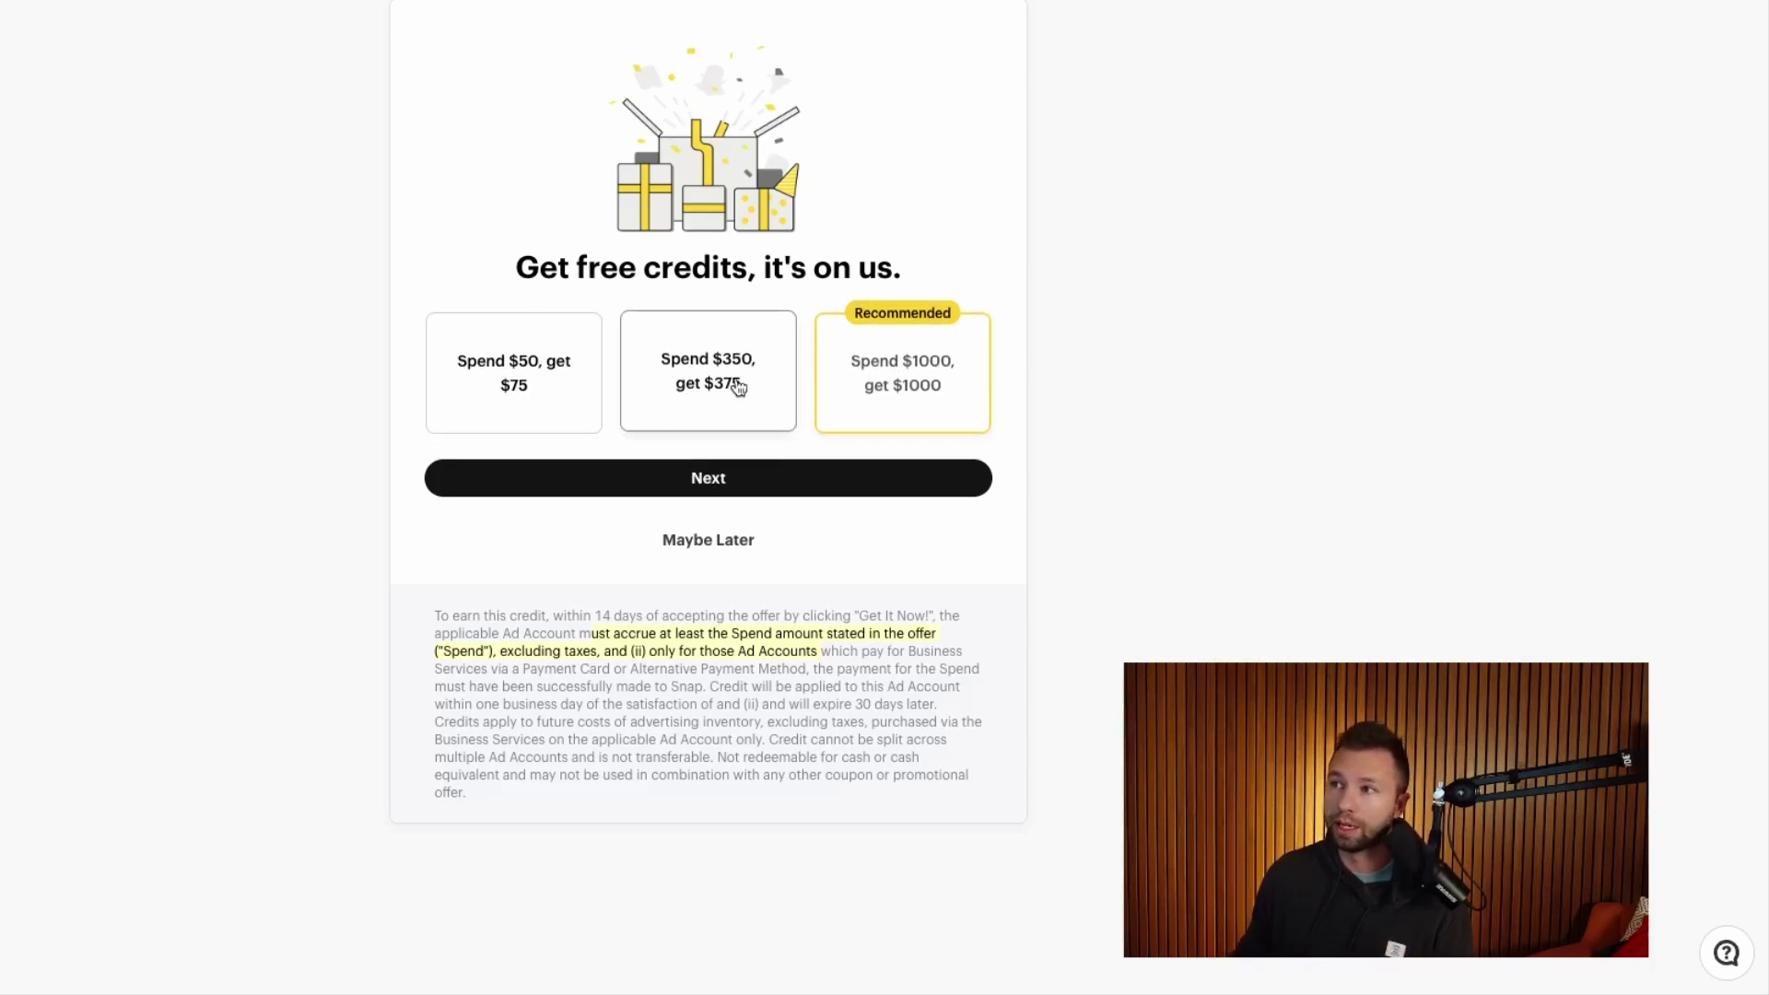
pyautogui.click(687, 364)
pyautogui.click(678, 478)
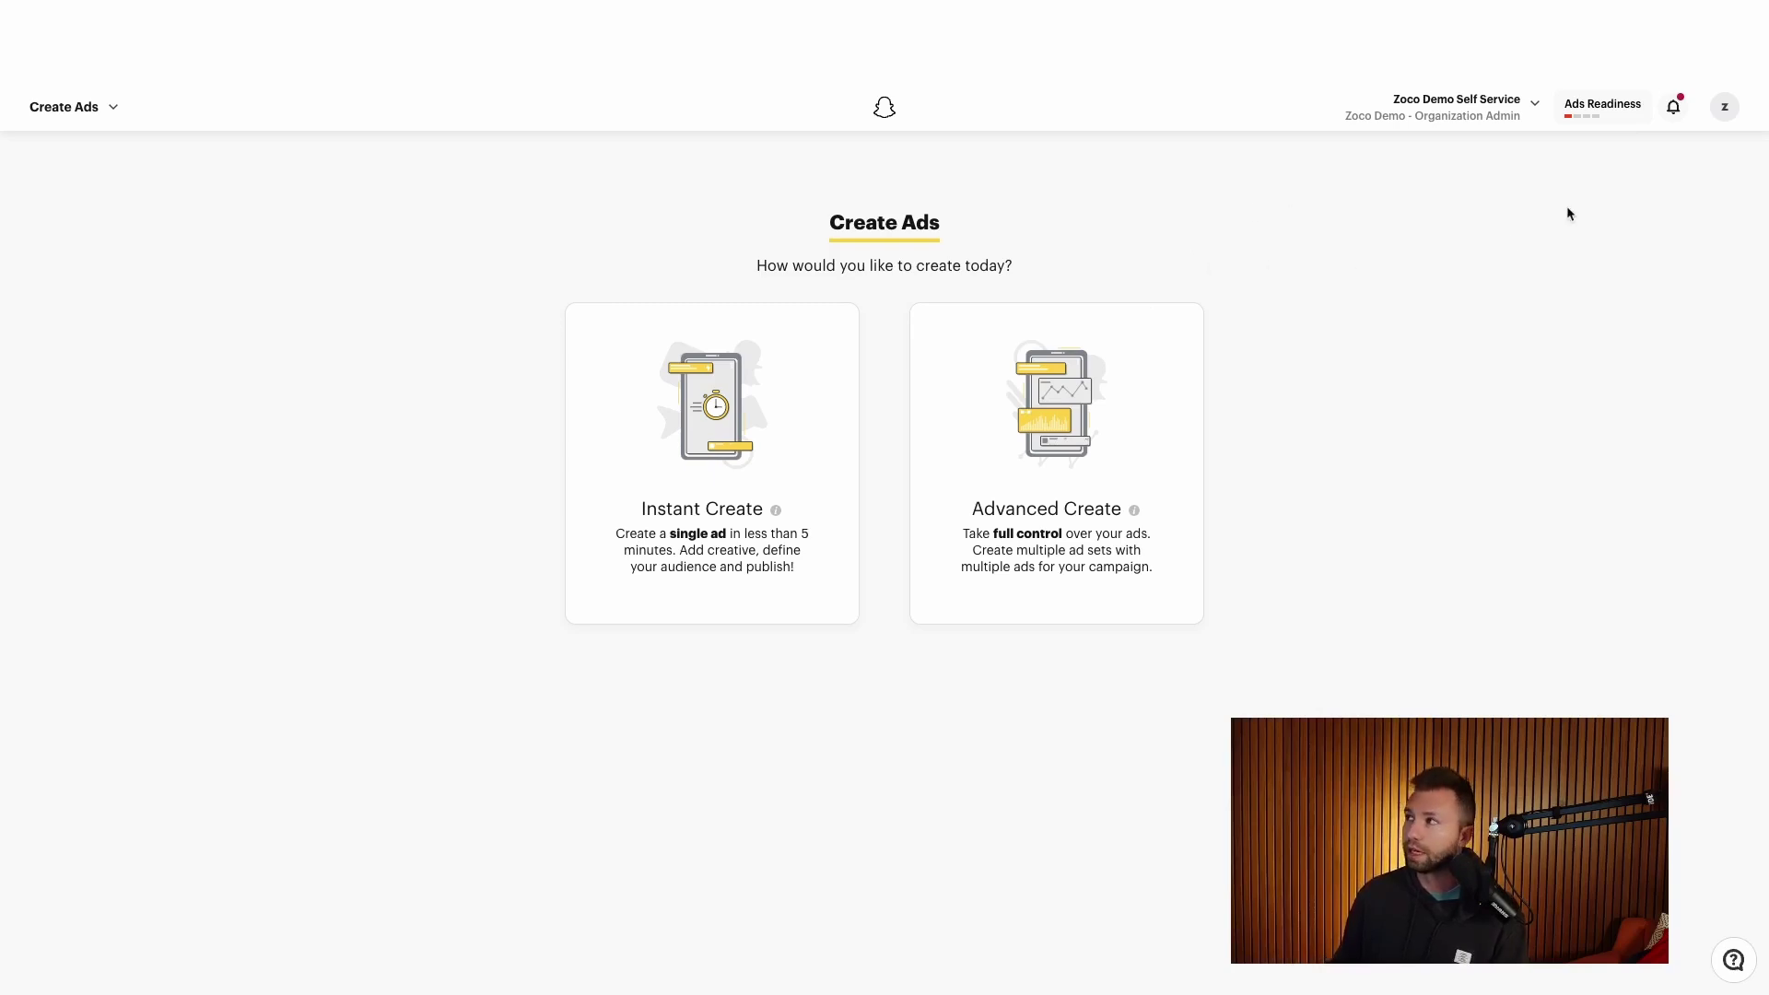
# Step: From the Ads Readiness checklist, send the business email verification under Finalize Business Details
pyautogui.click(1607, 110)
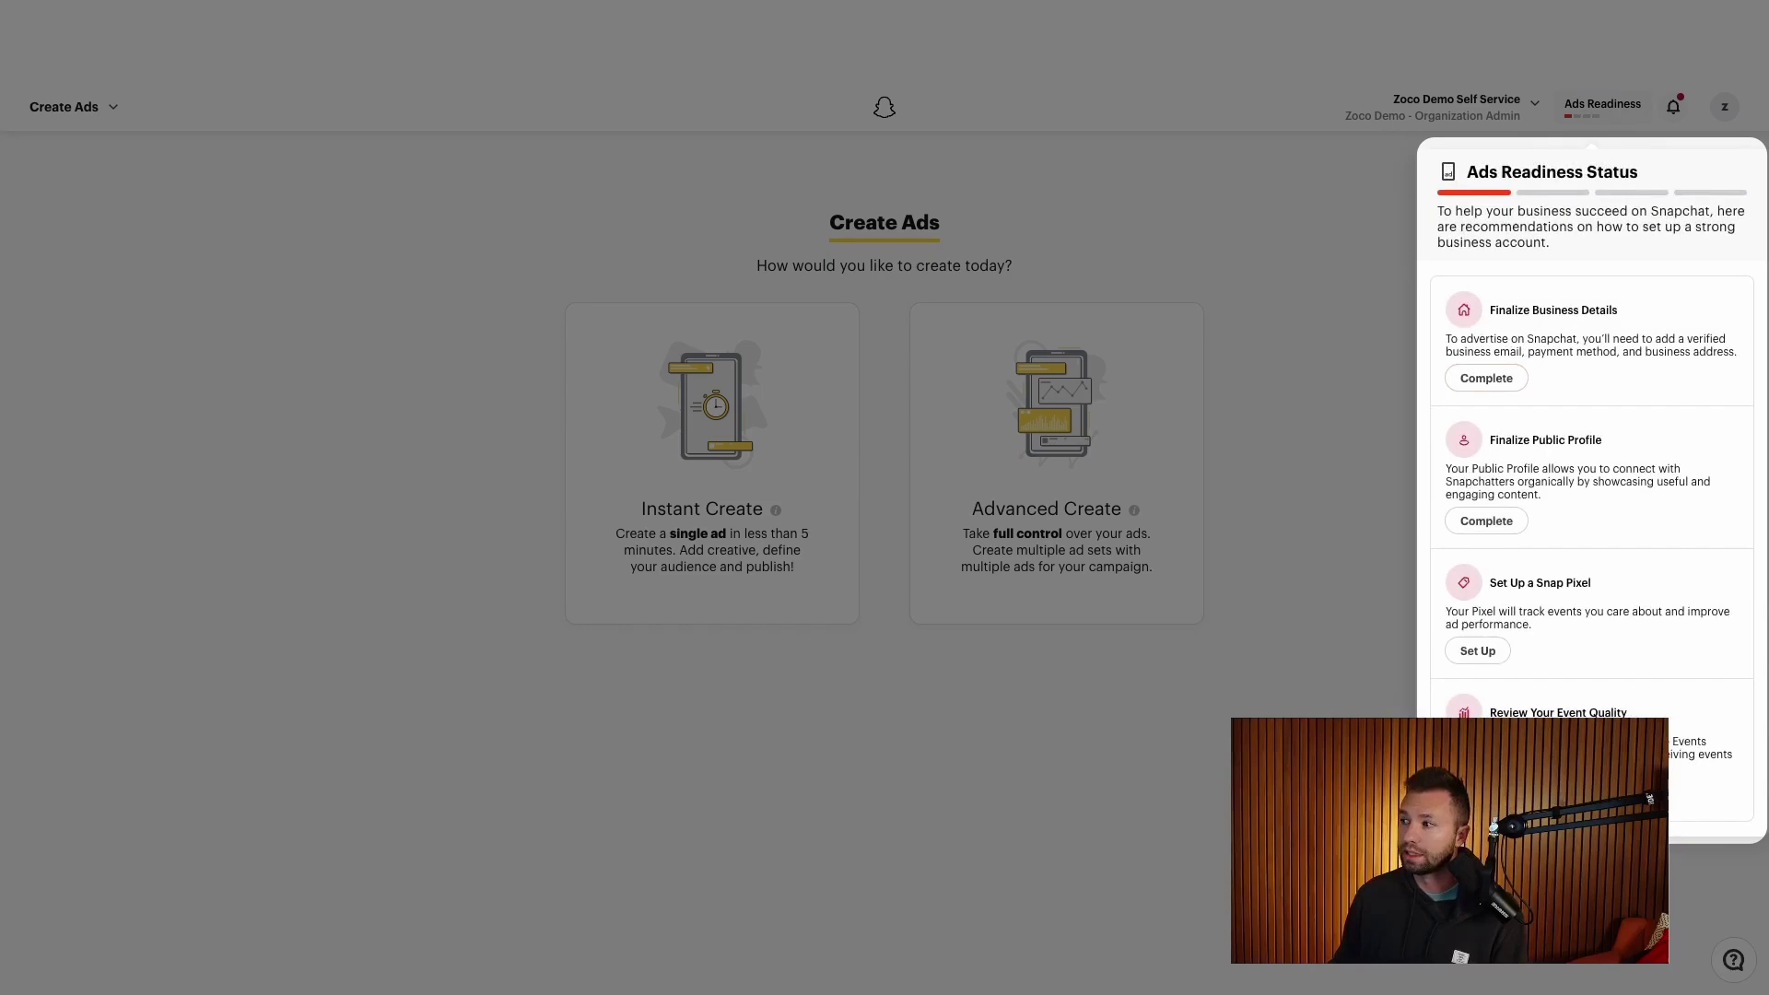
pyautogui.click(1494, 385)
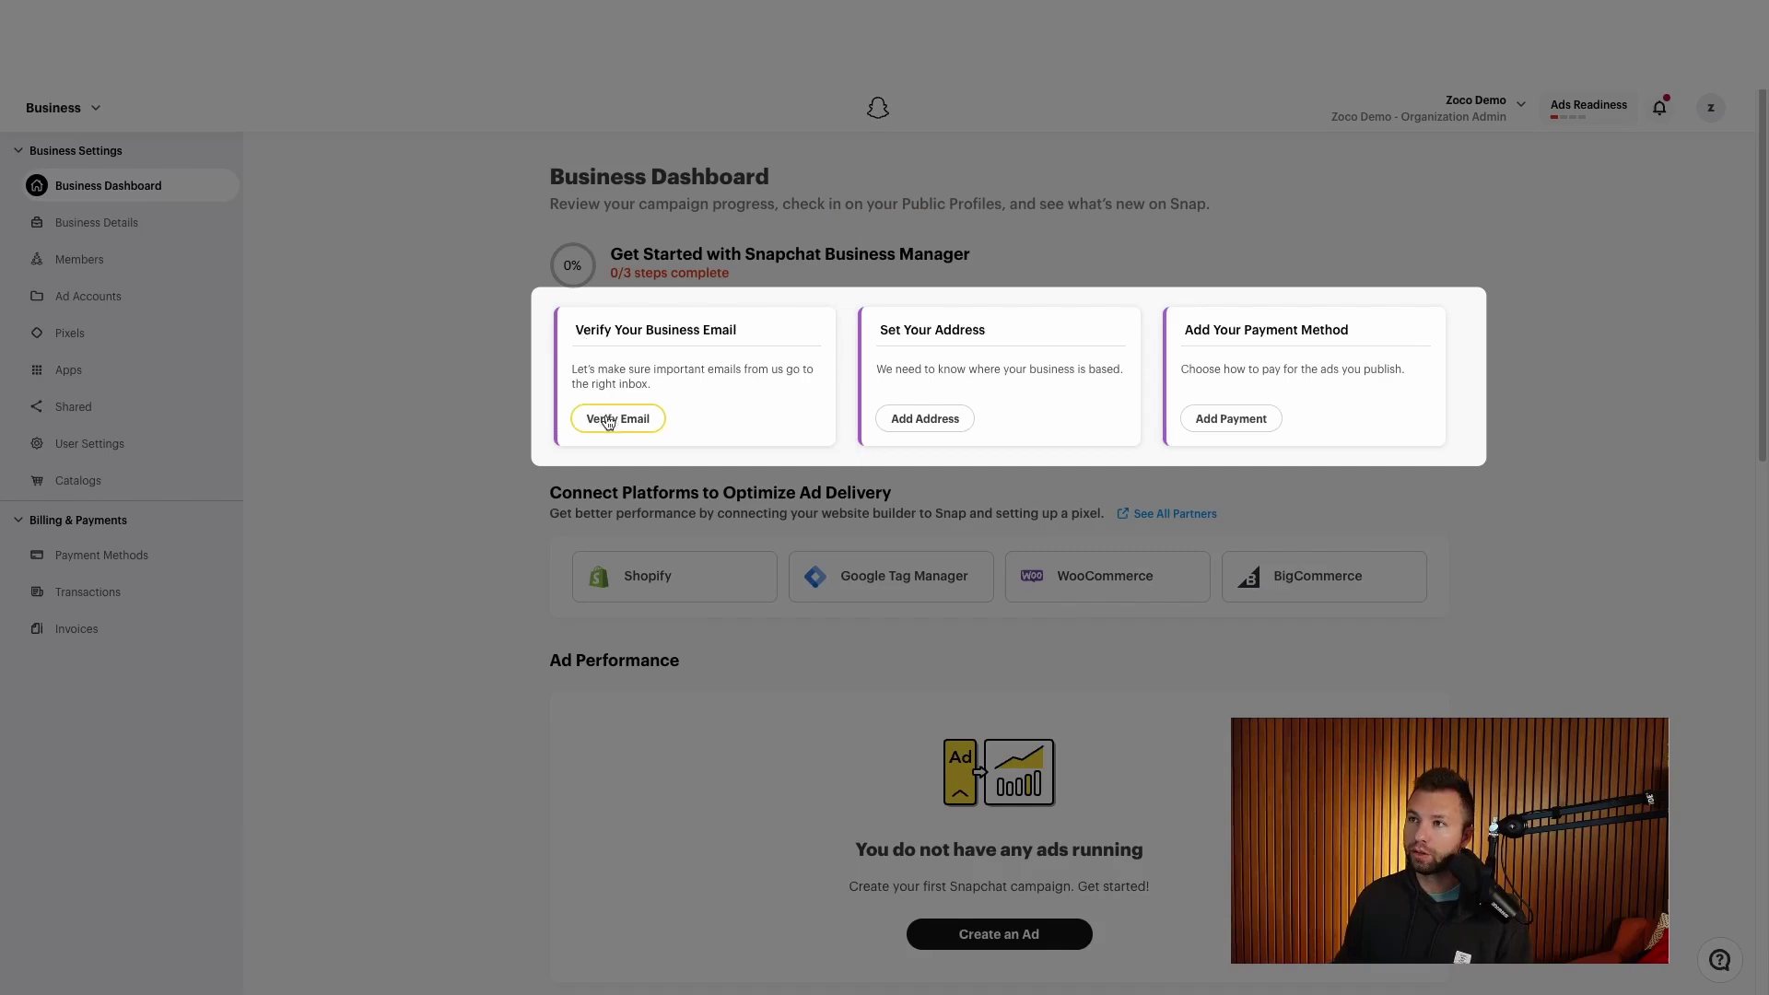
pyautogui.click(616, 419)
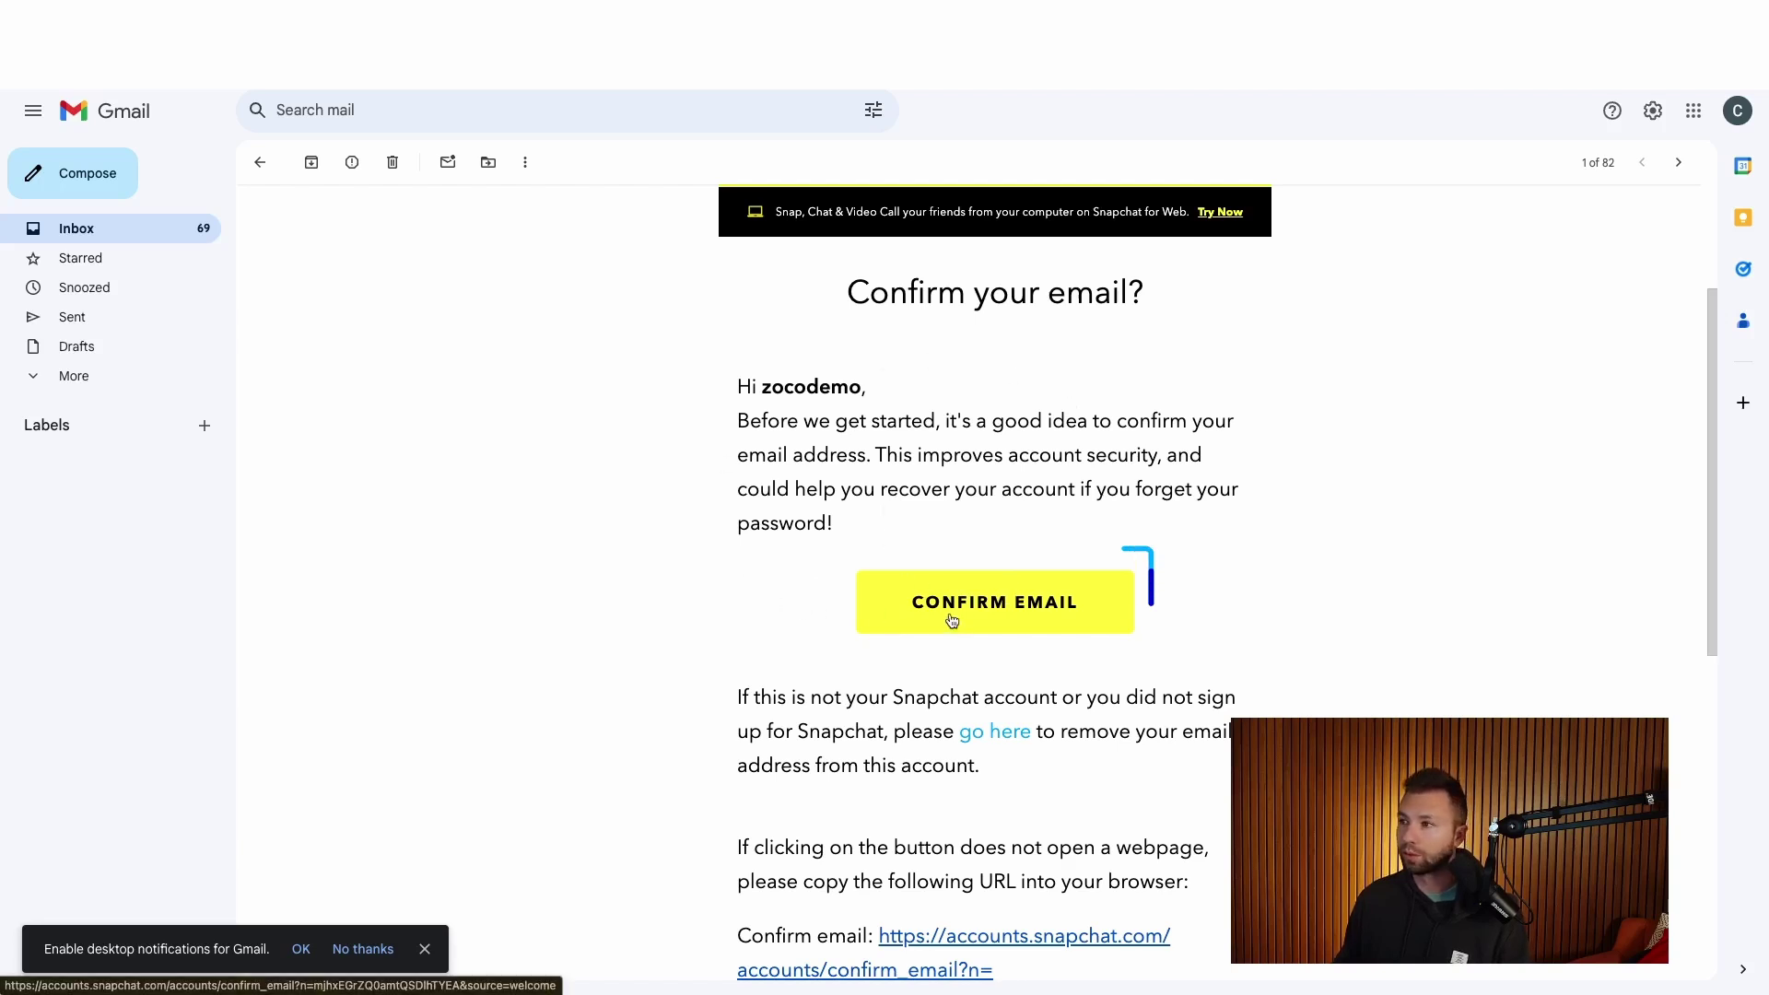
# Step: Confirm the business email from Snapchat's verification message in Gmail
pyautogui.click(1008, 597)
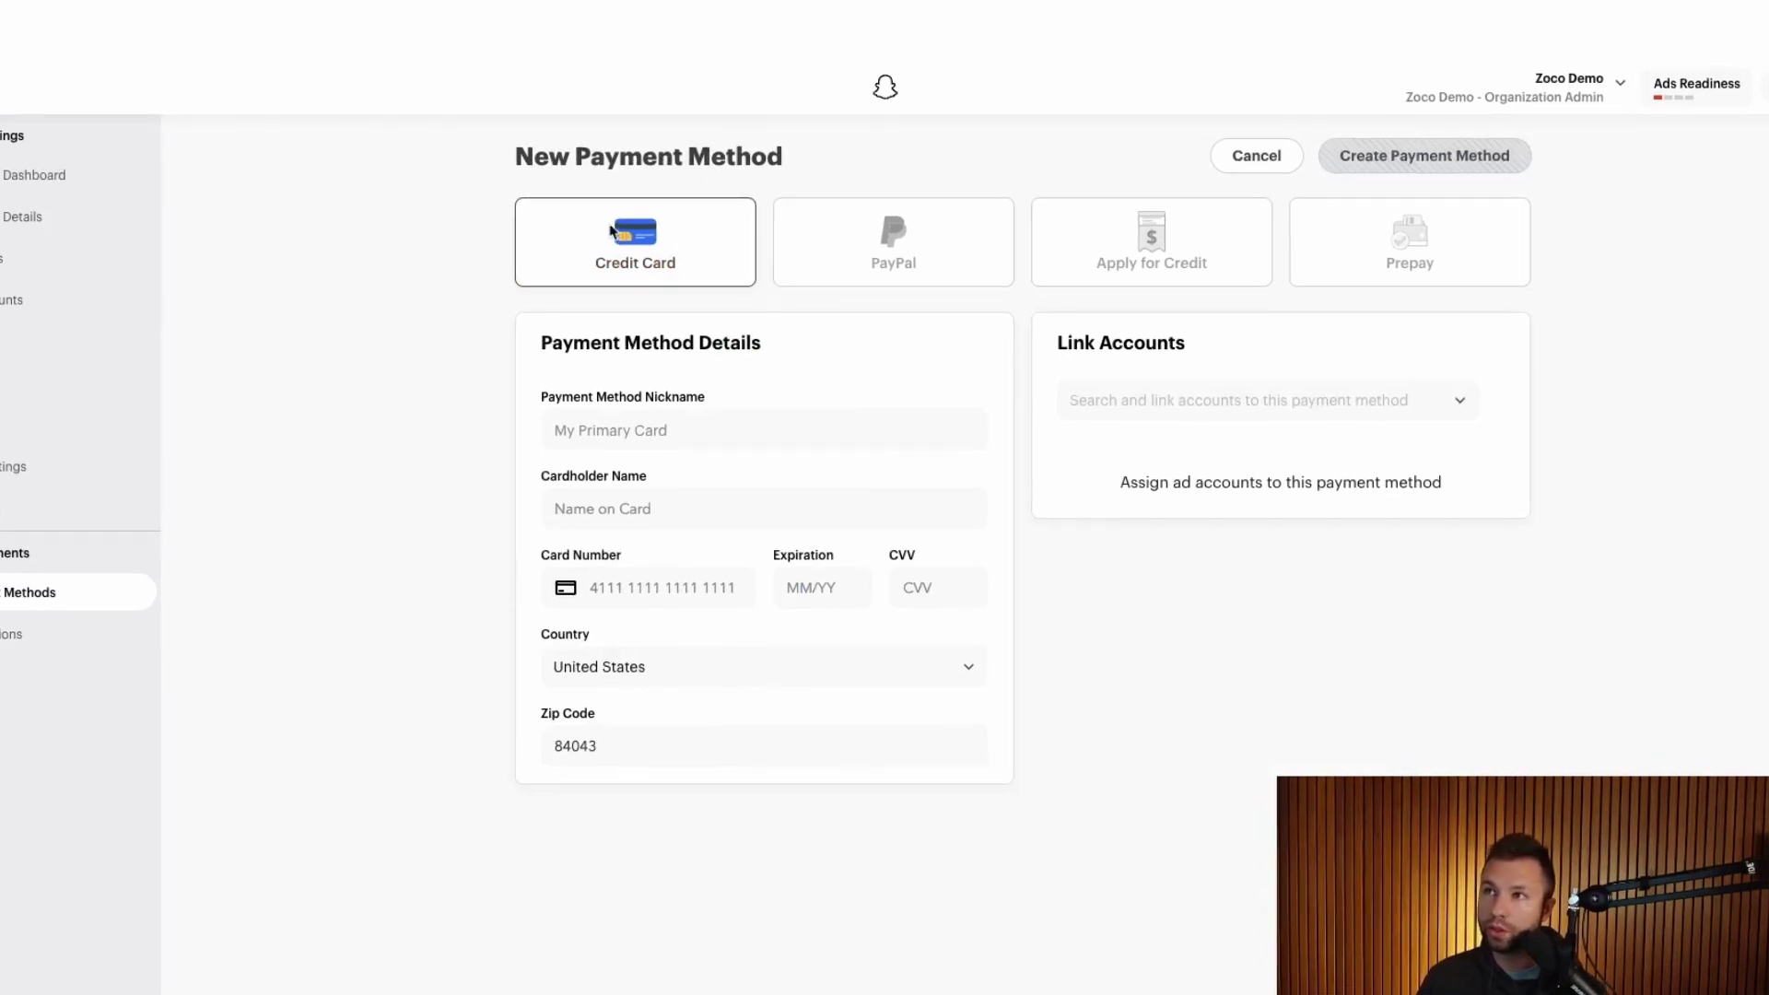
# Step: Compare the Apply for Credit and Prepay options, then choose Credit Card as payment method
pyautogui.click(1105, 264)
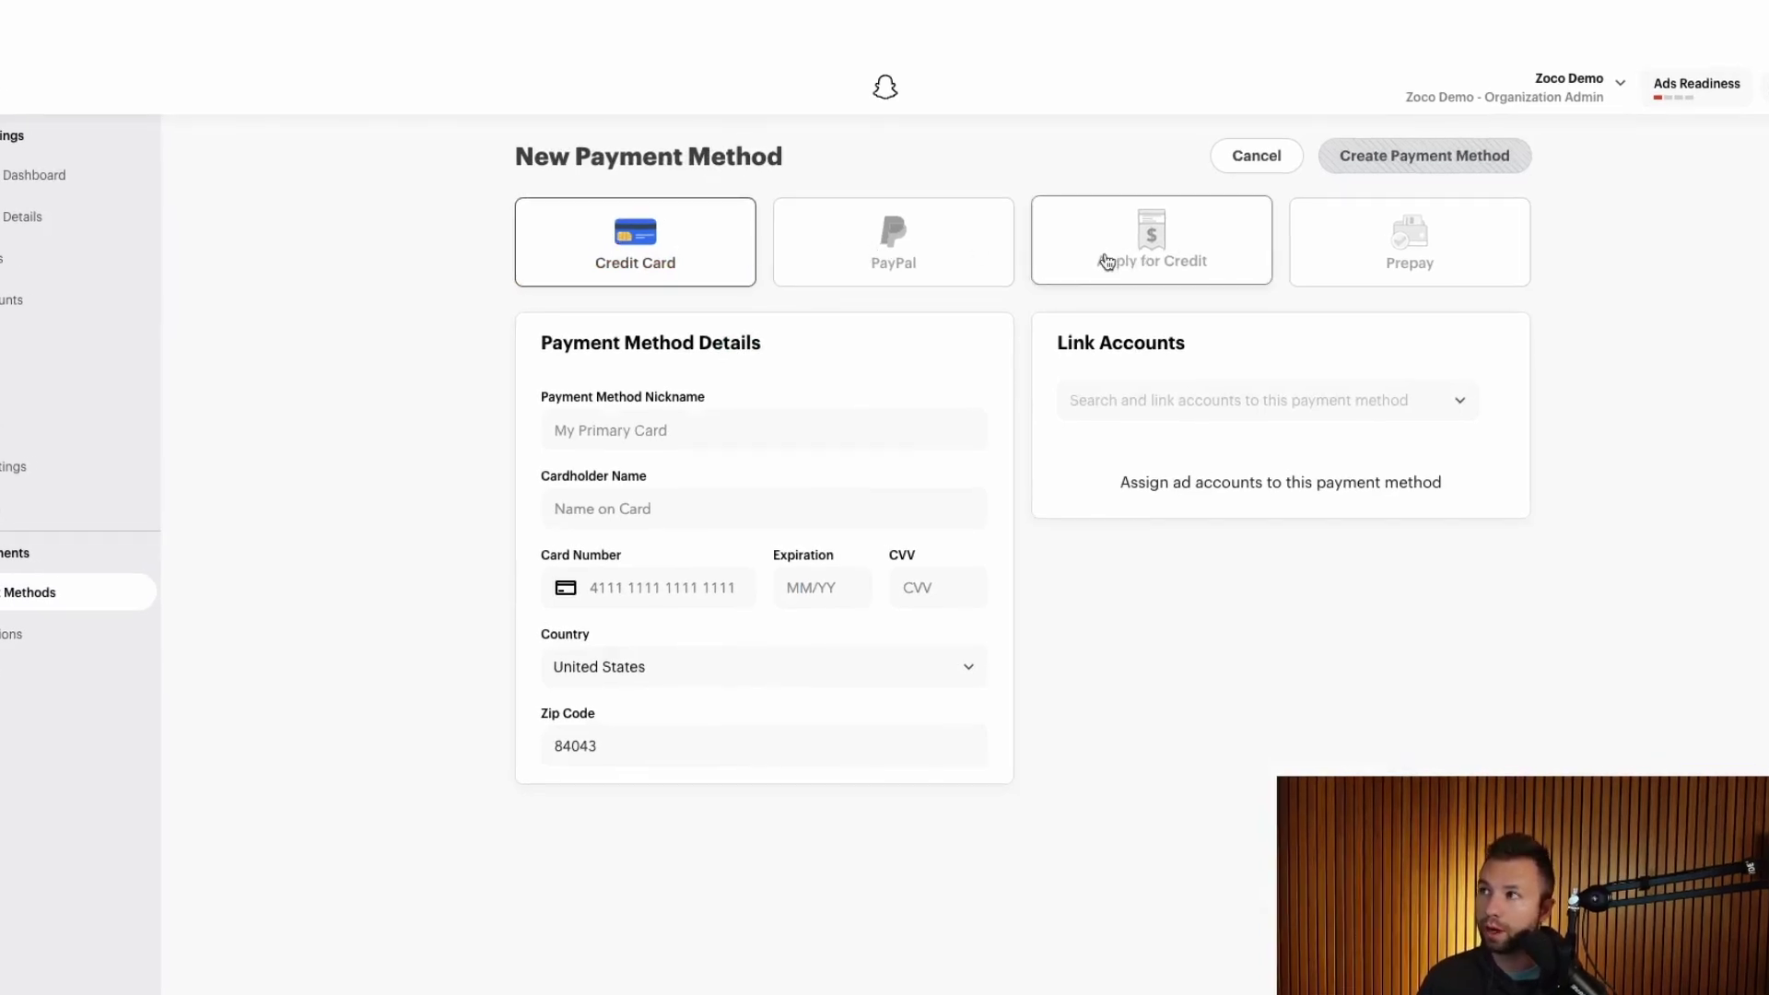
pyautogui.click(1353, 269)
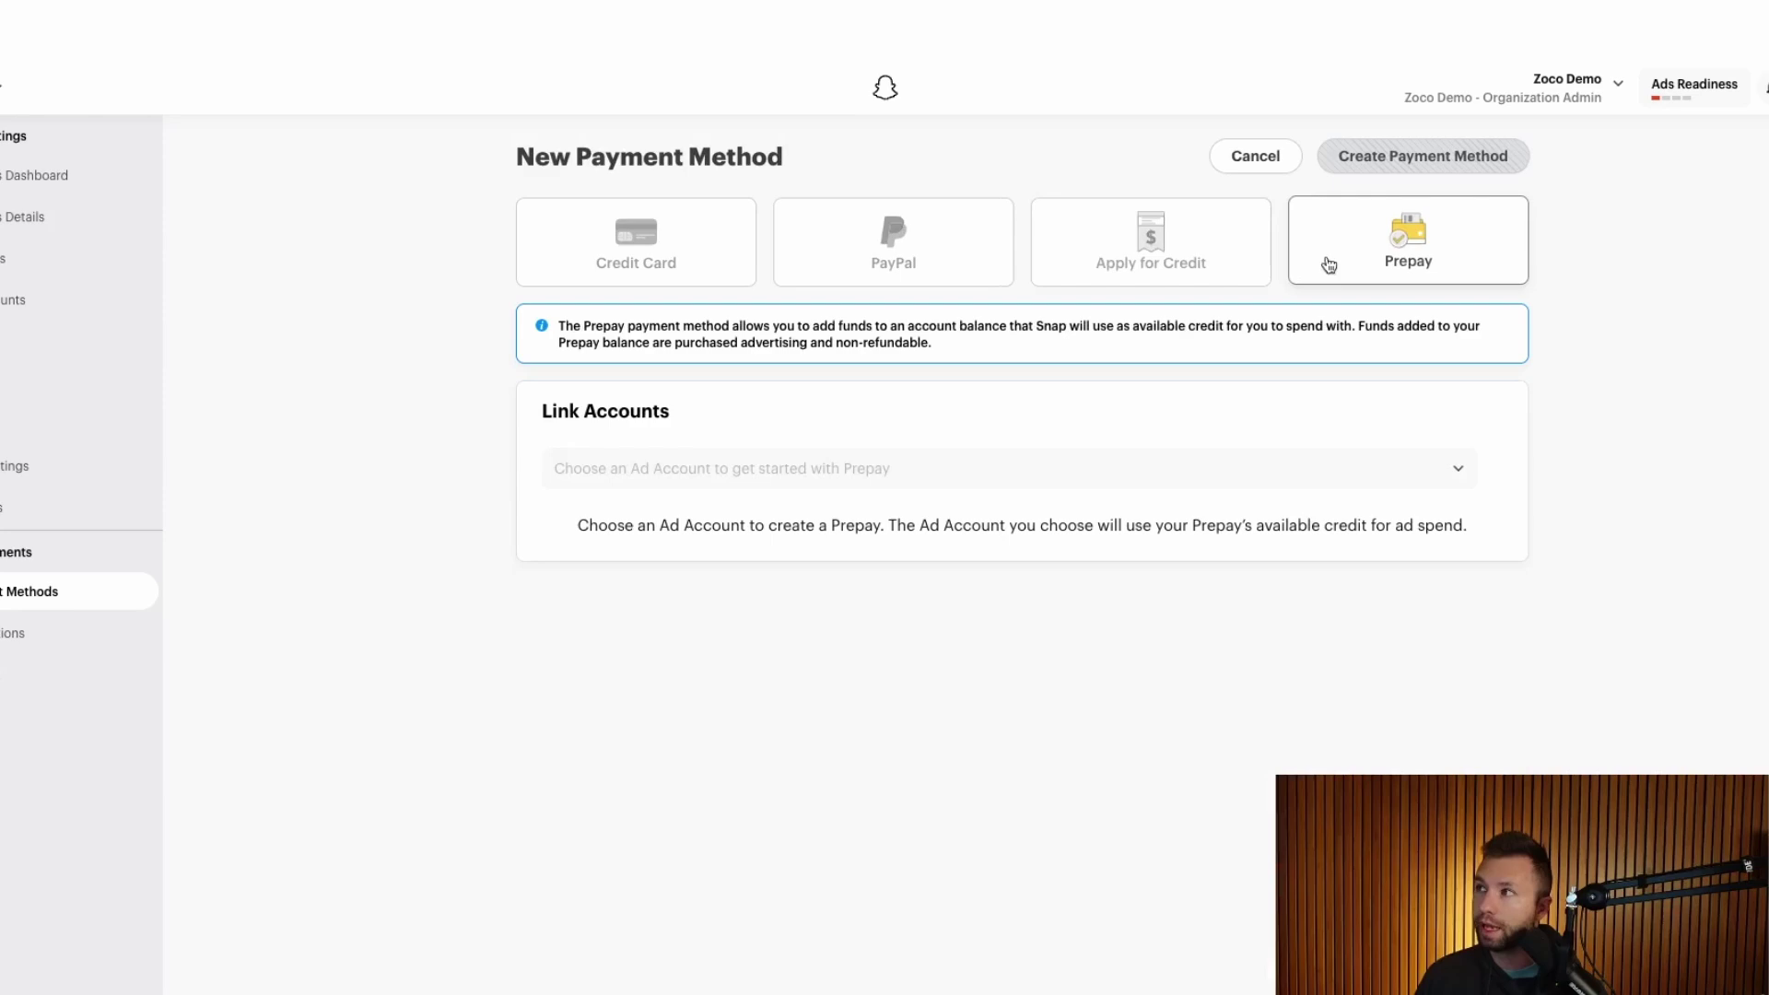
pyautogui.click(682, 258)
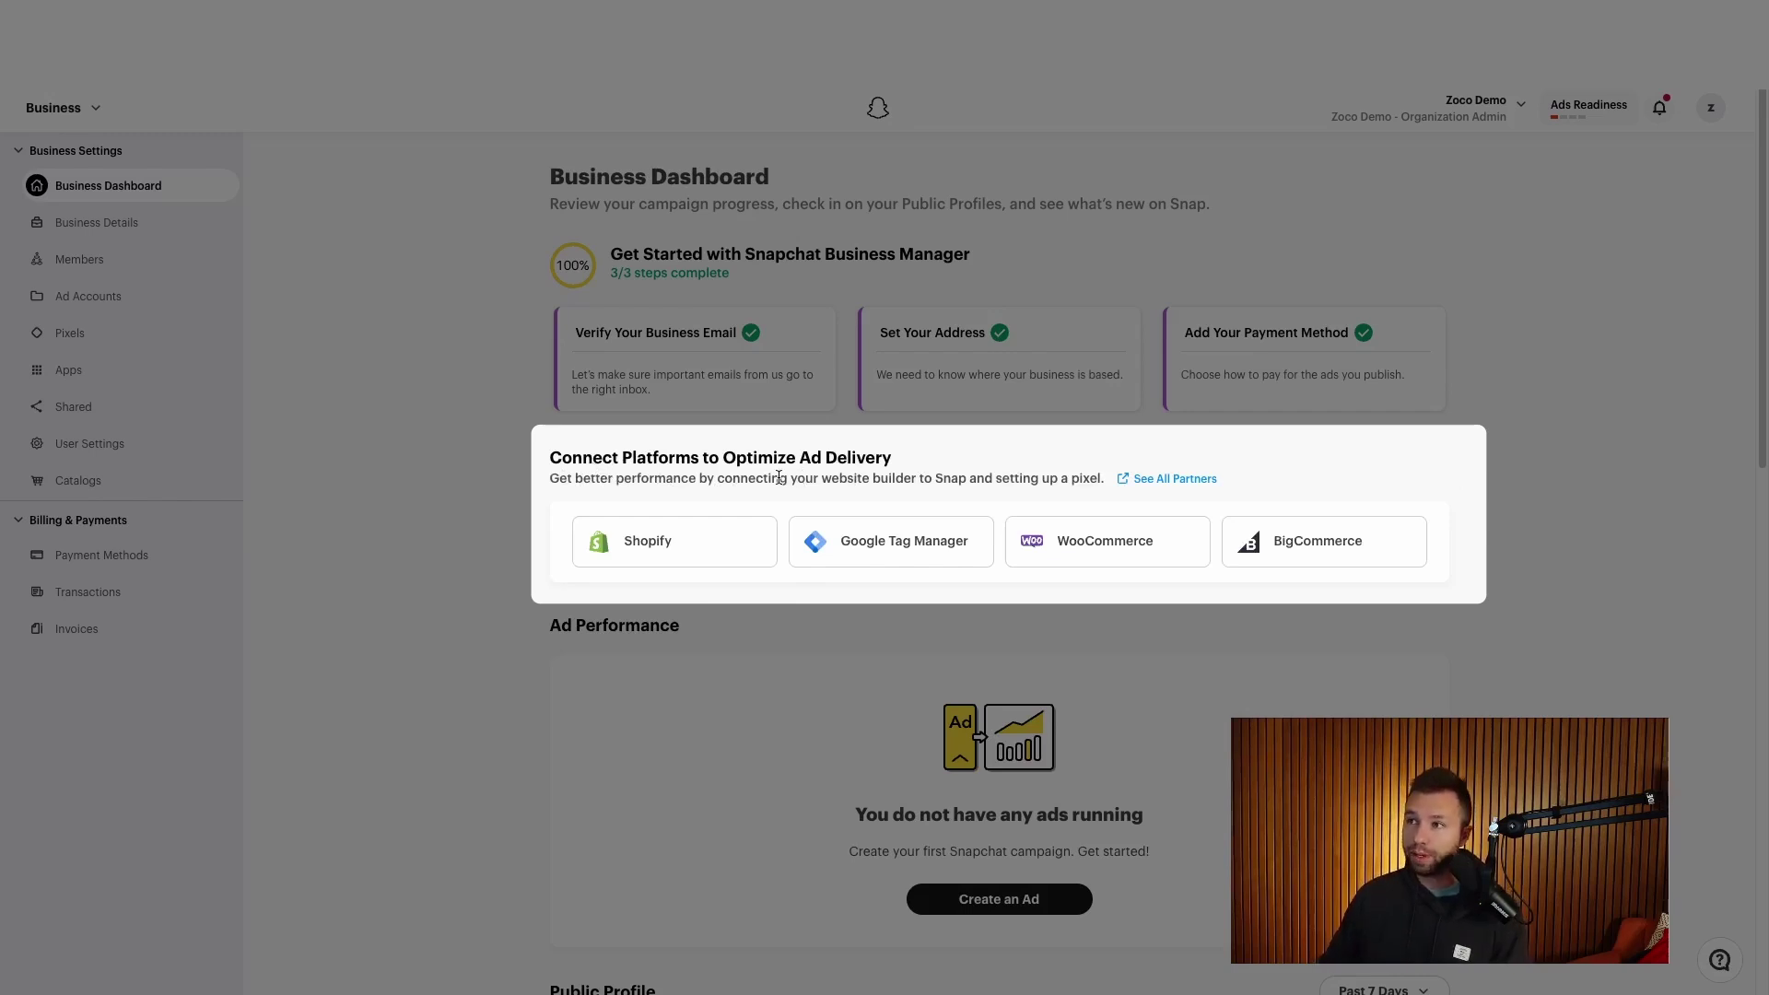
pyautogui.moveTo(778, 477); pyautogui.dragTo(1036, 479)
pyautogui.moveTo(550, 478); pyautogui.dragTo(943, 480)
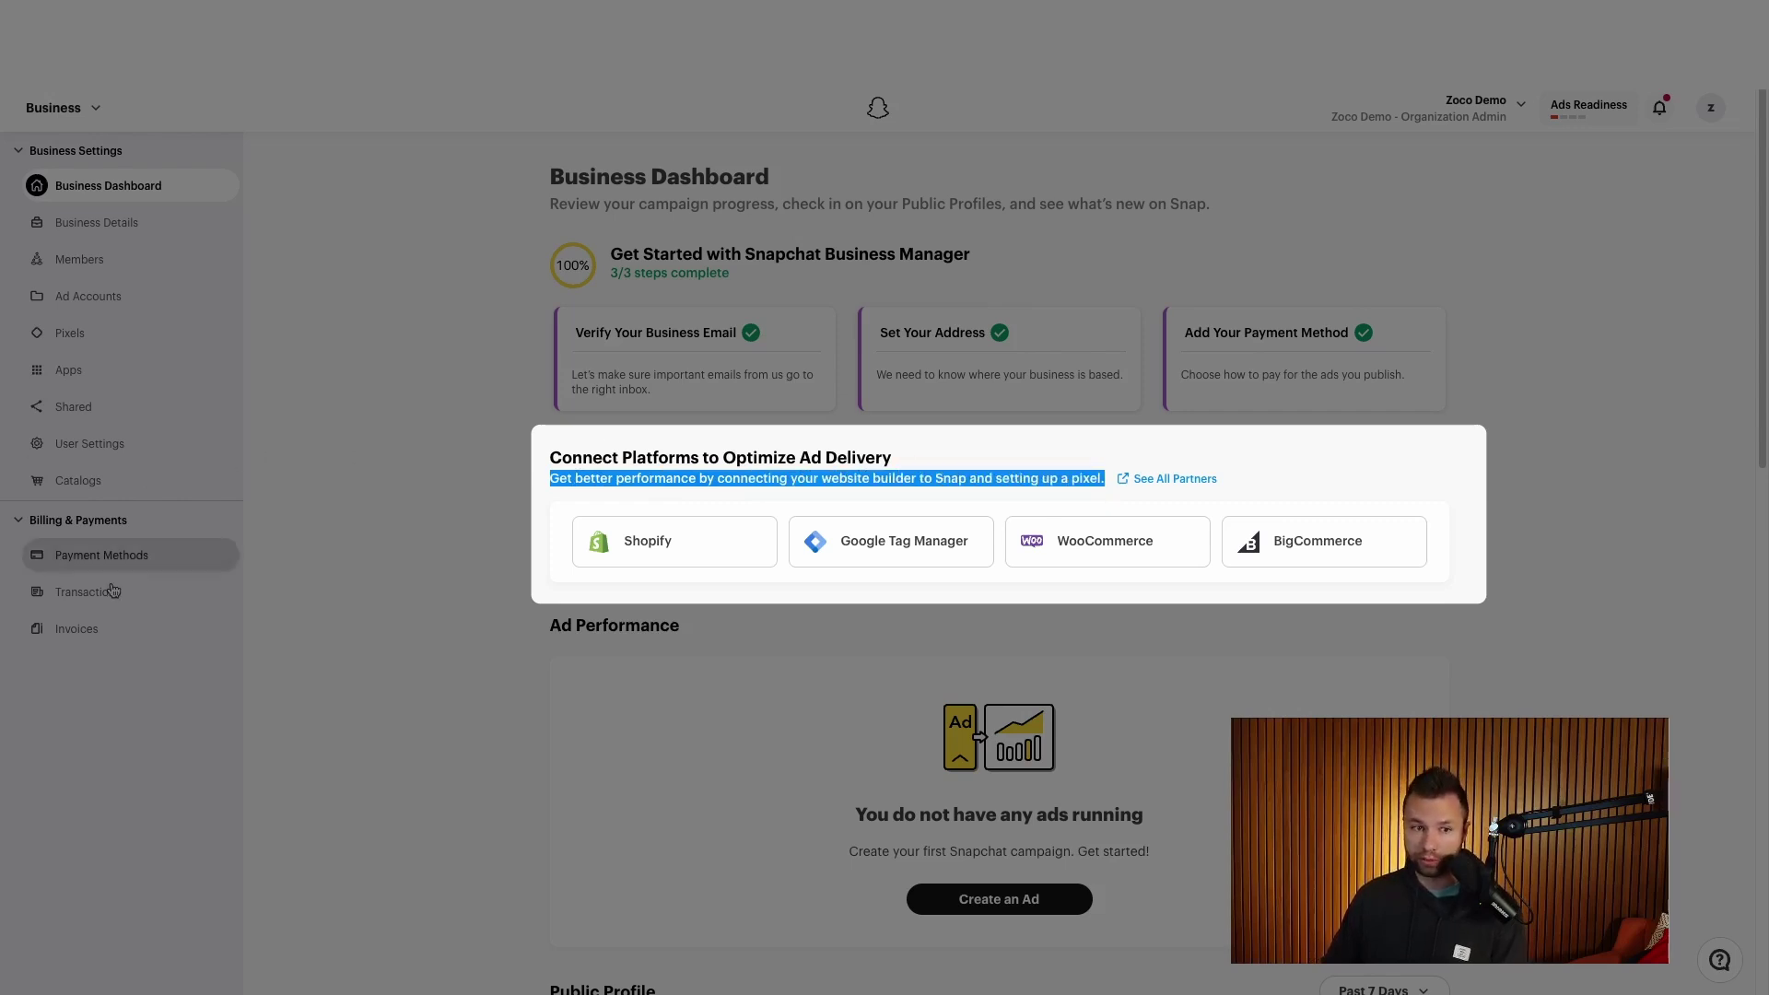
pyautogui.click(642, 532)
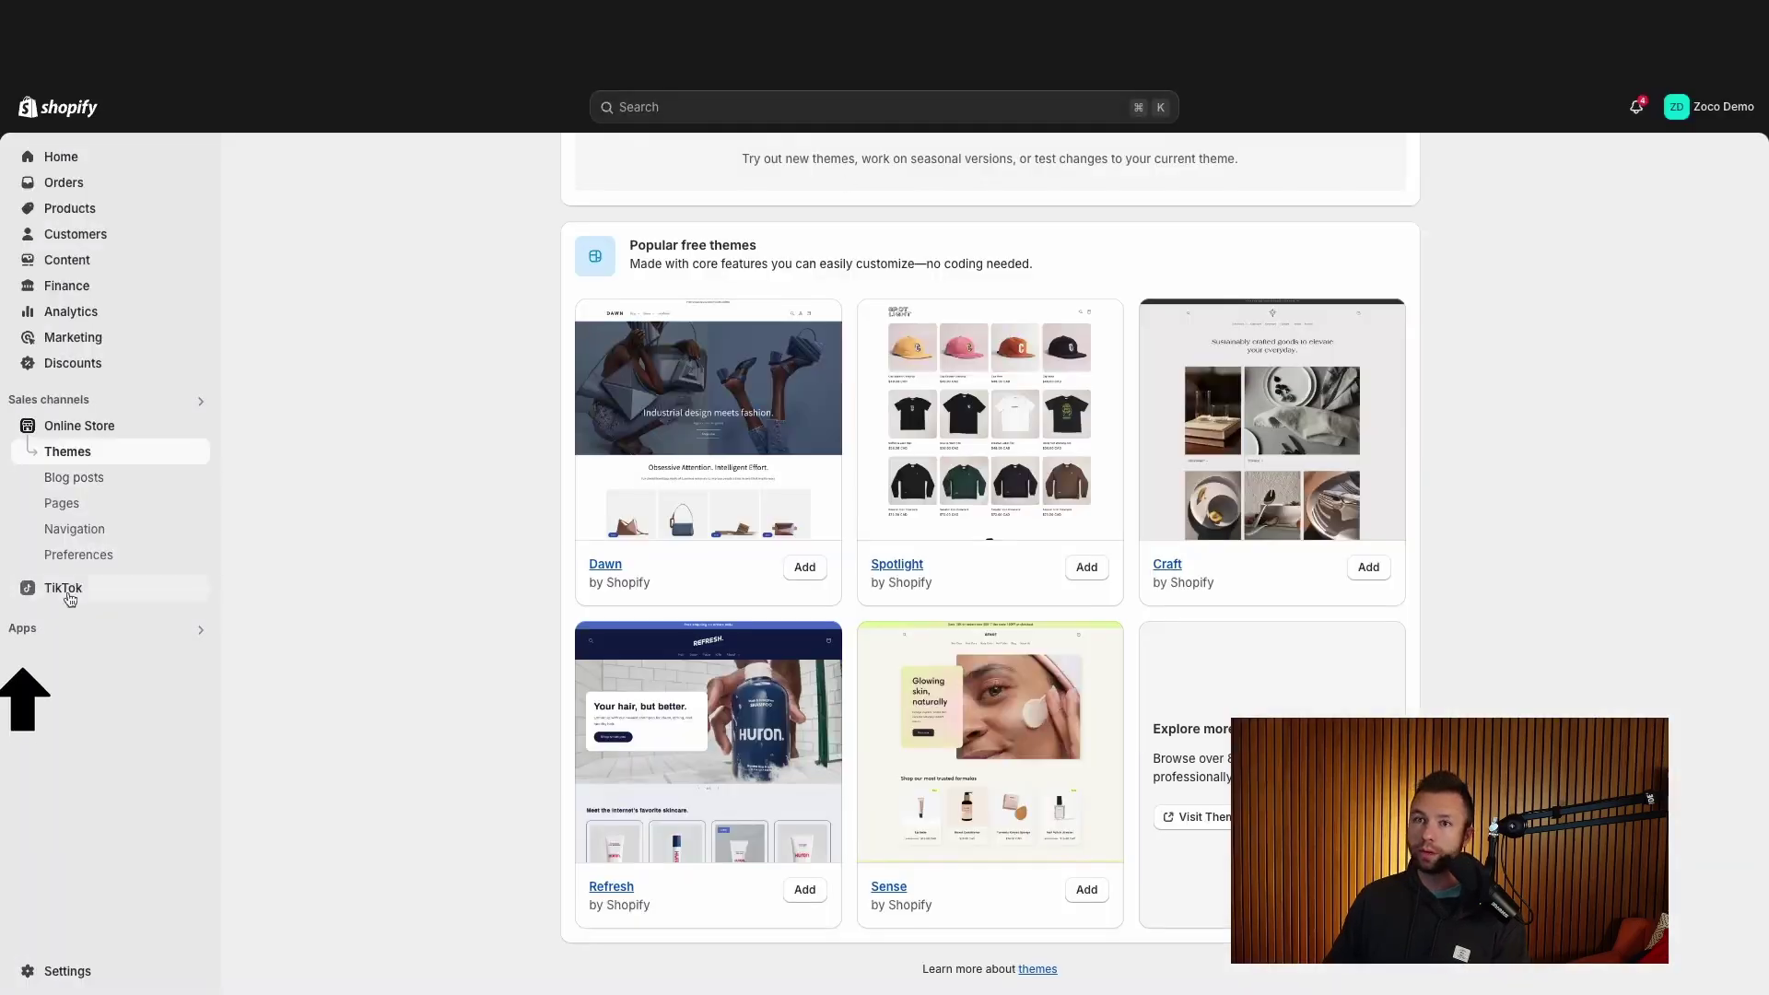
# Step: Search Shopify apps for 'snapchat ads' and install the Snapchat Ads app
pyautogui.click(24, 629)
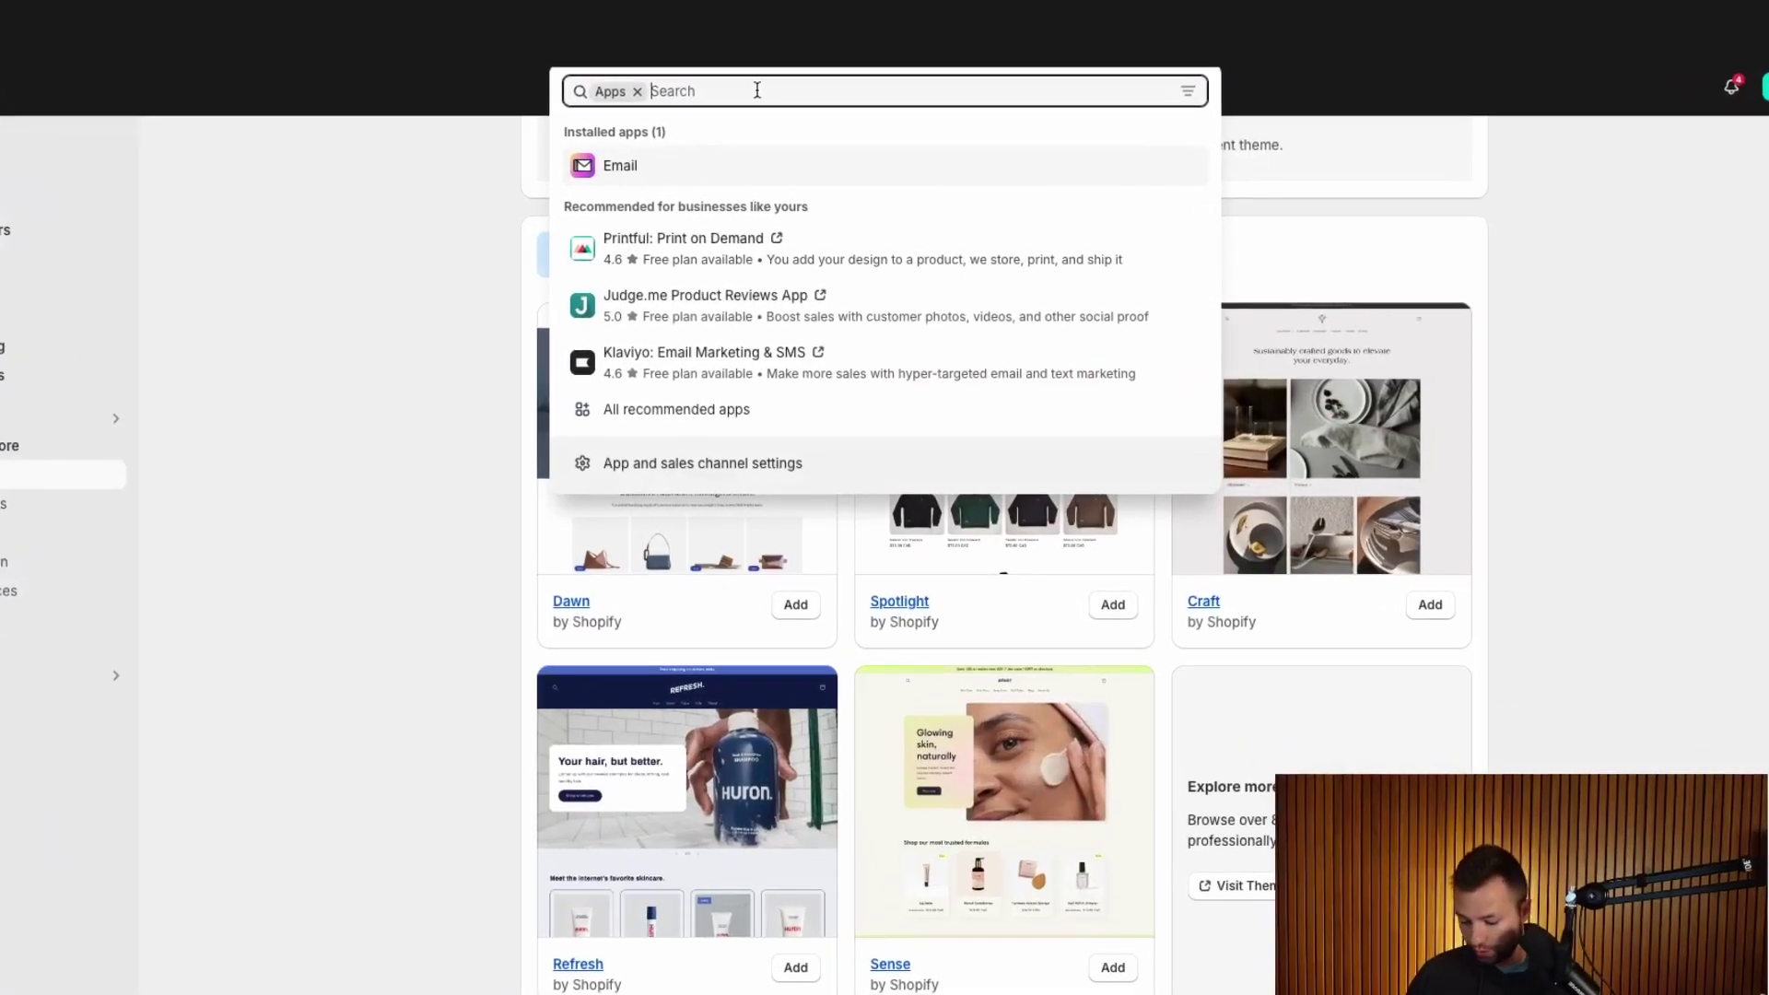
pyautogui.write('snapchat ads')
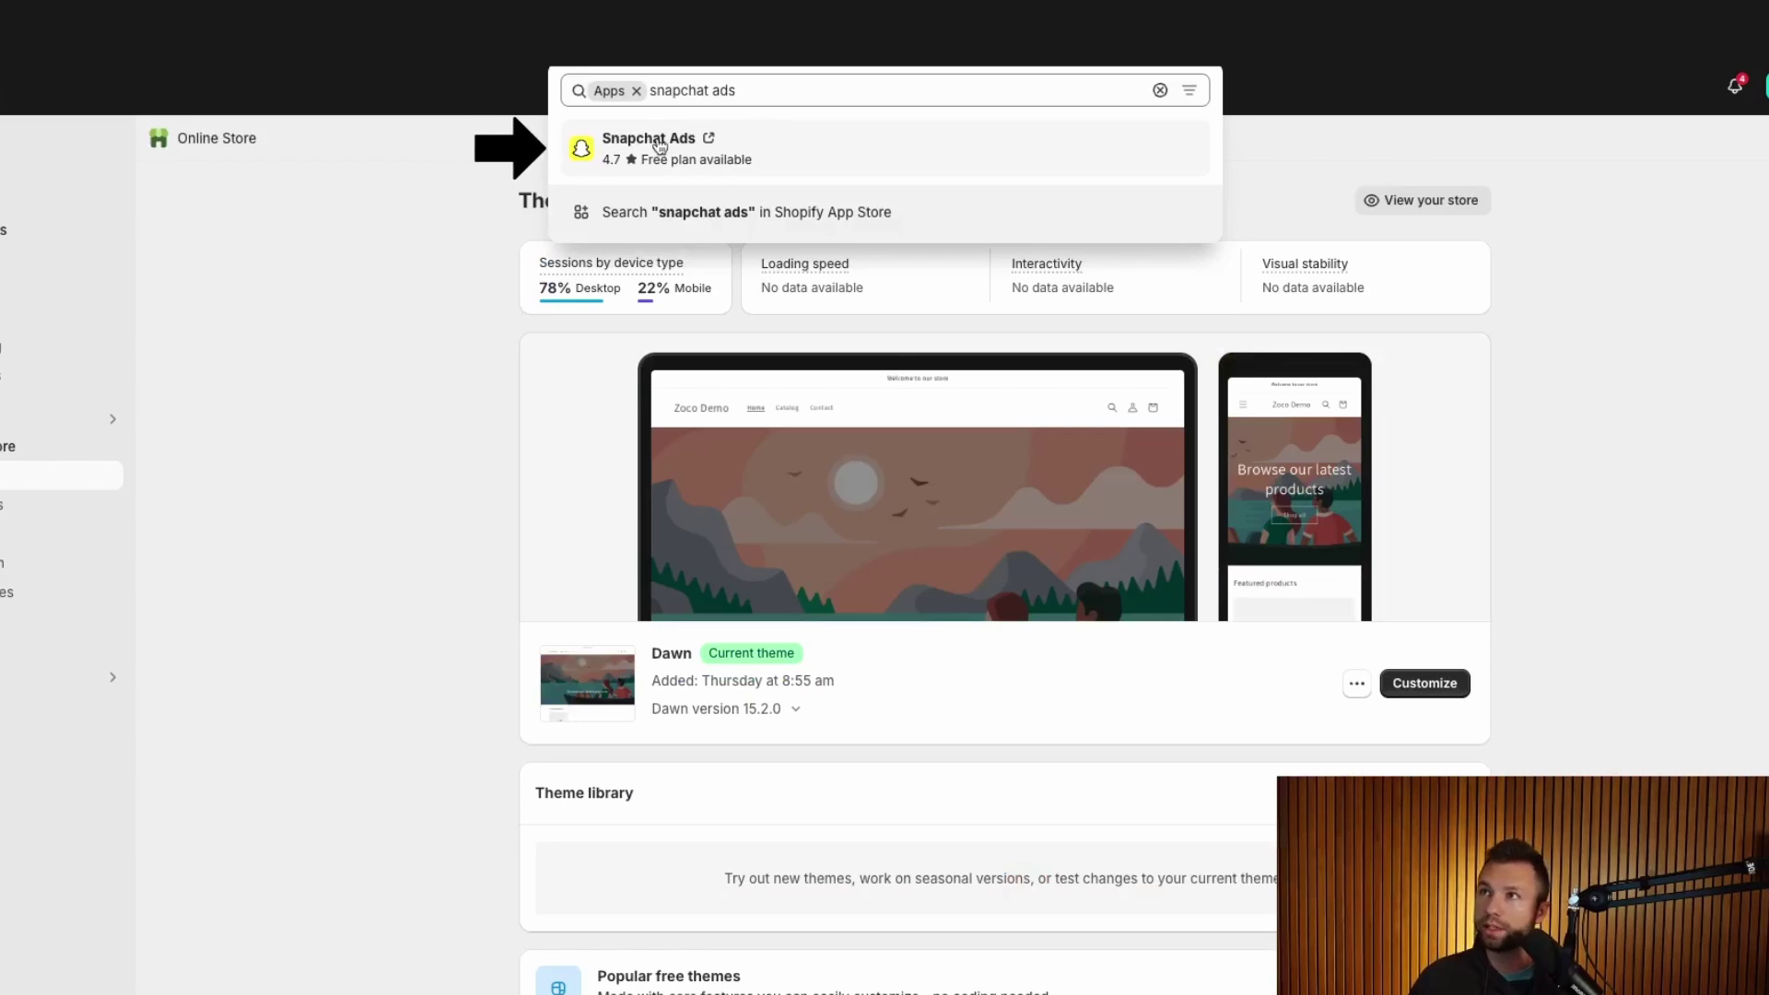
pyautogui.click(660, 146)
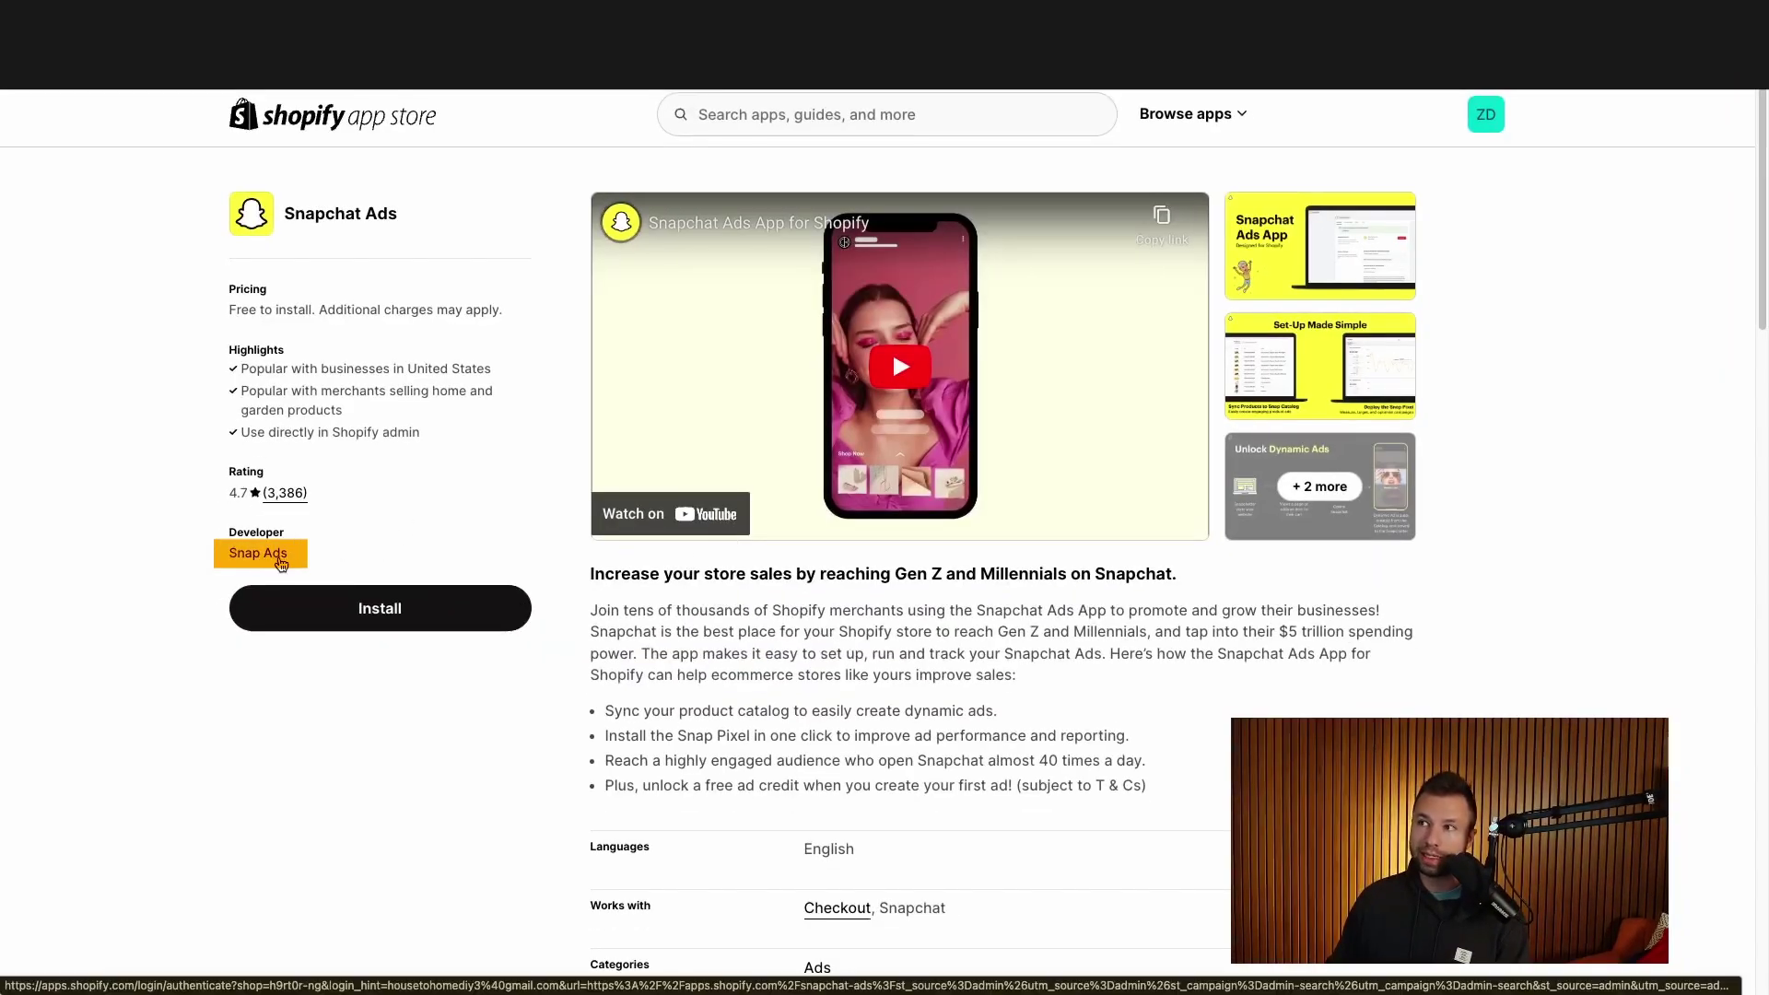
pyautogui.click(403, 622)
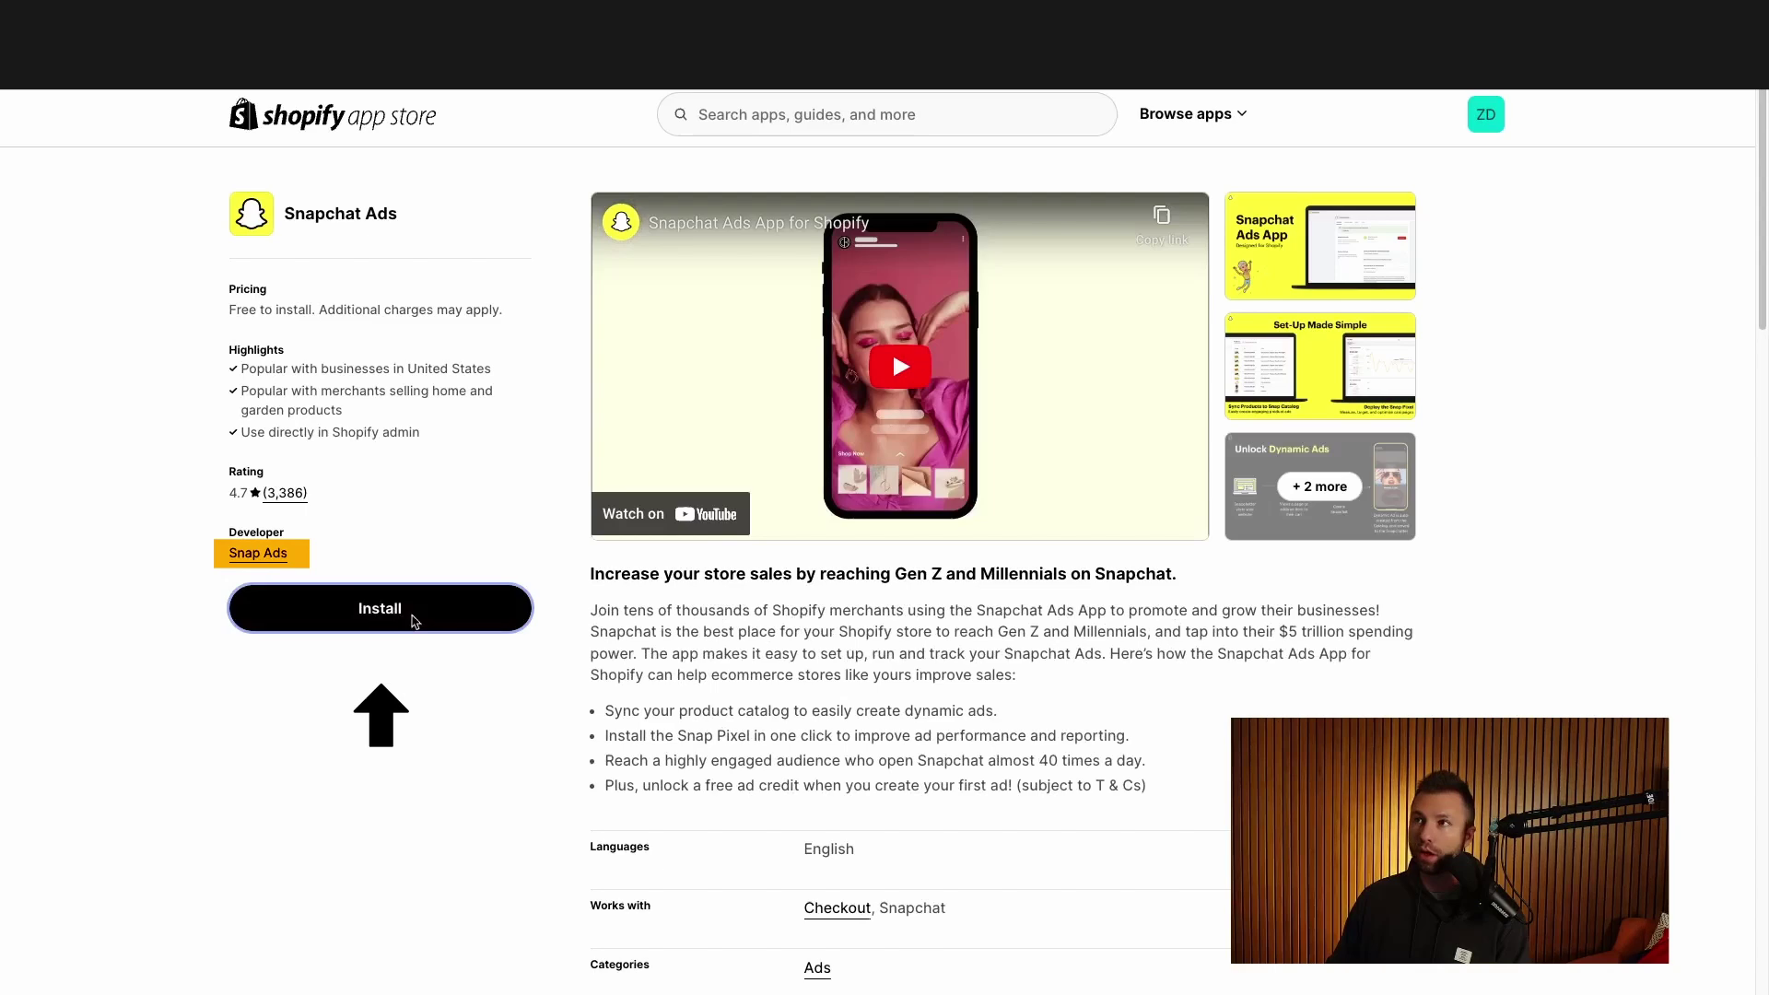
pyautogui.click(1239, 511)
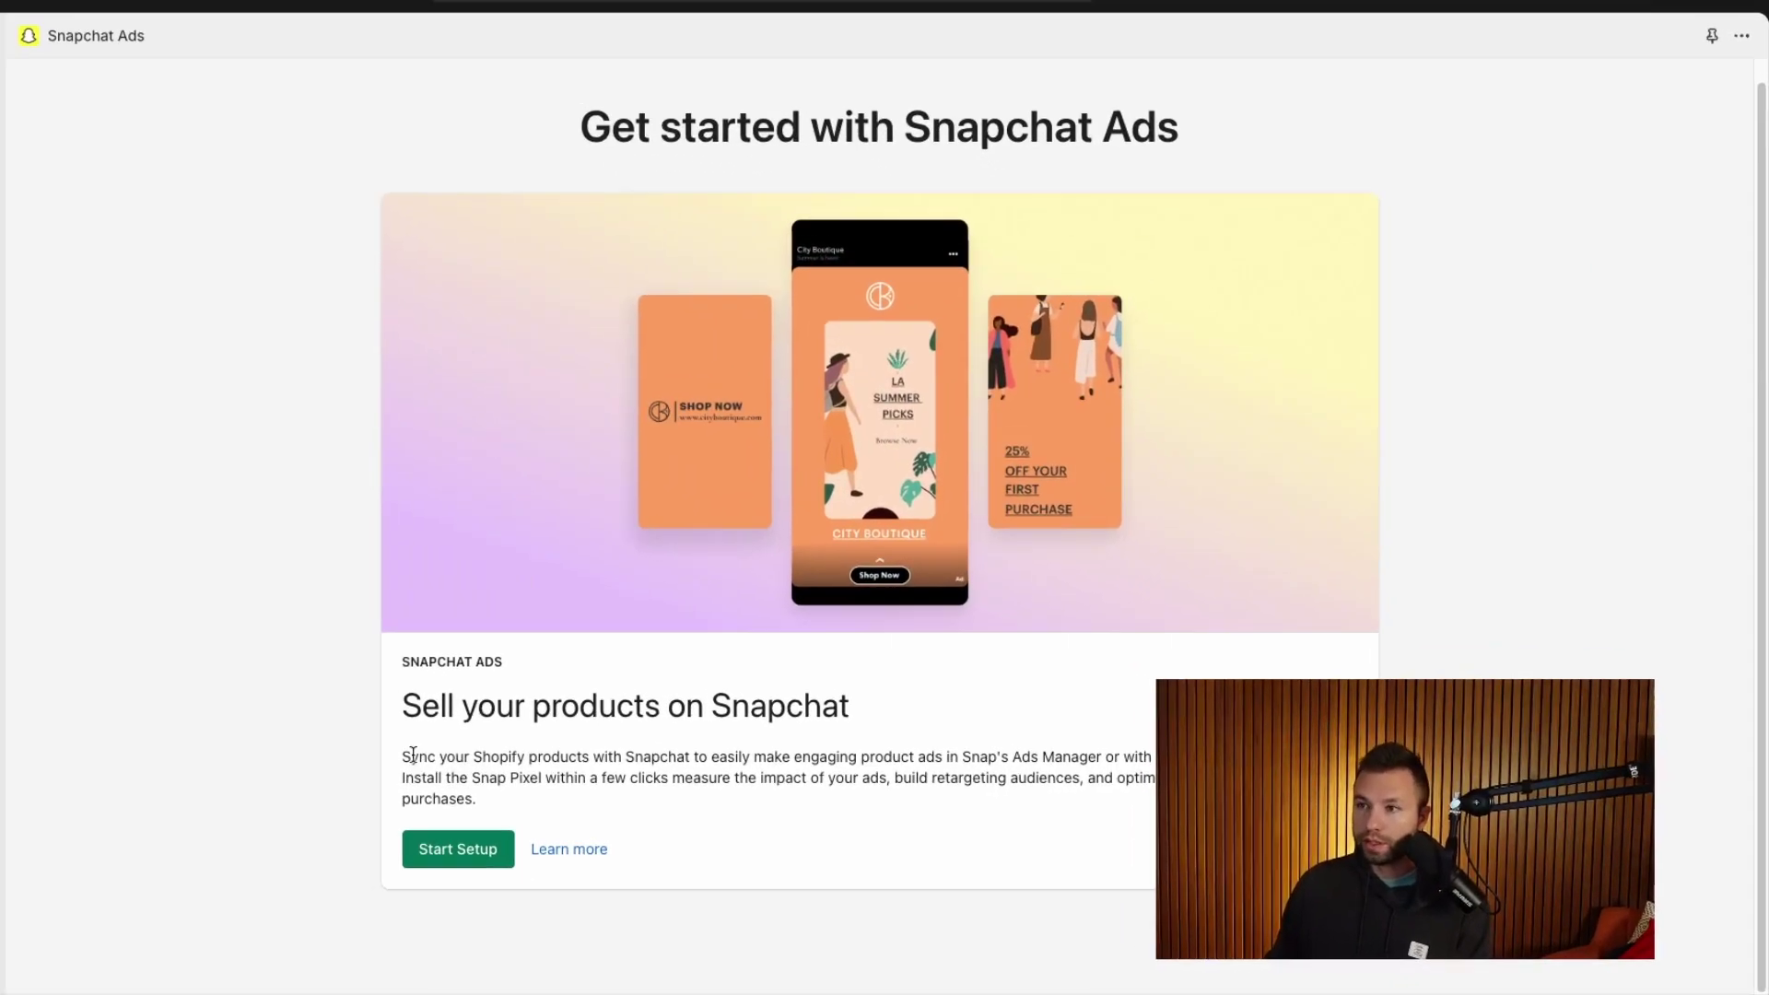
# Step: Review the app description about syncing products and installing the Snap Pixel
pyautogui.moveTo(416, 750); pyautogui.dragTo(953, 761)
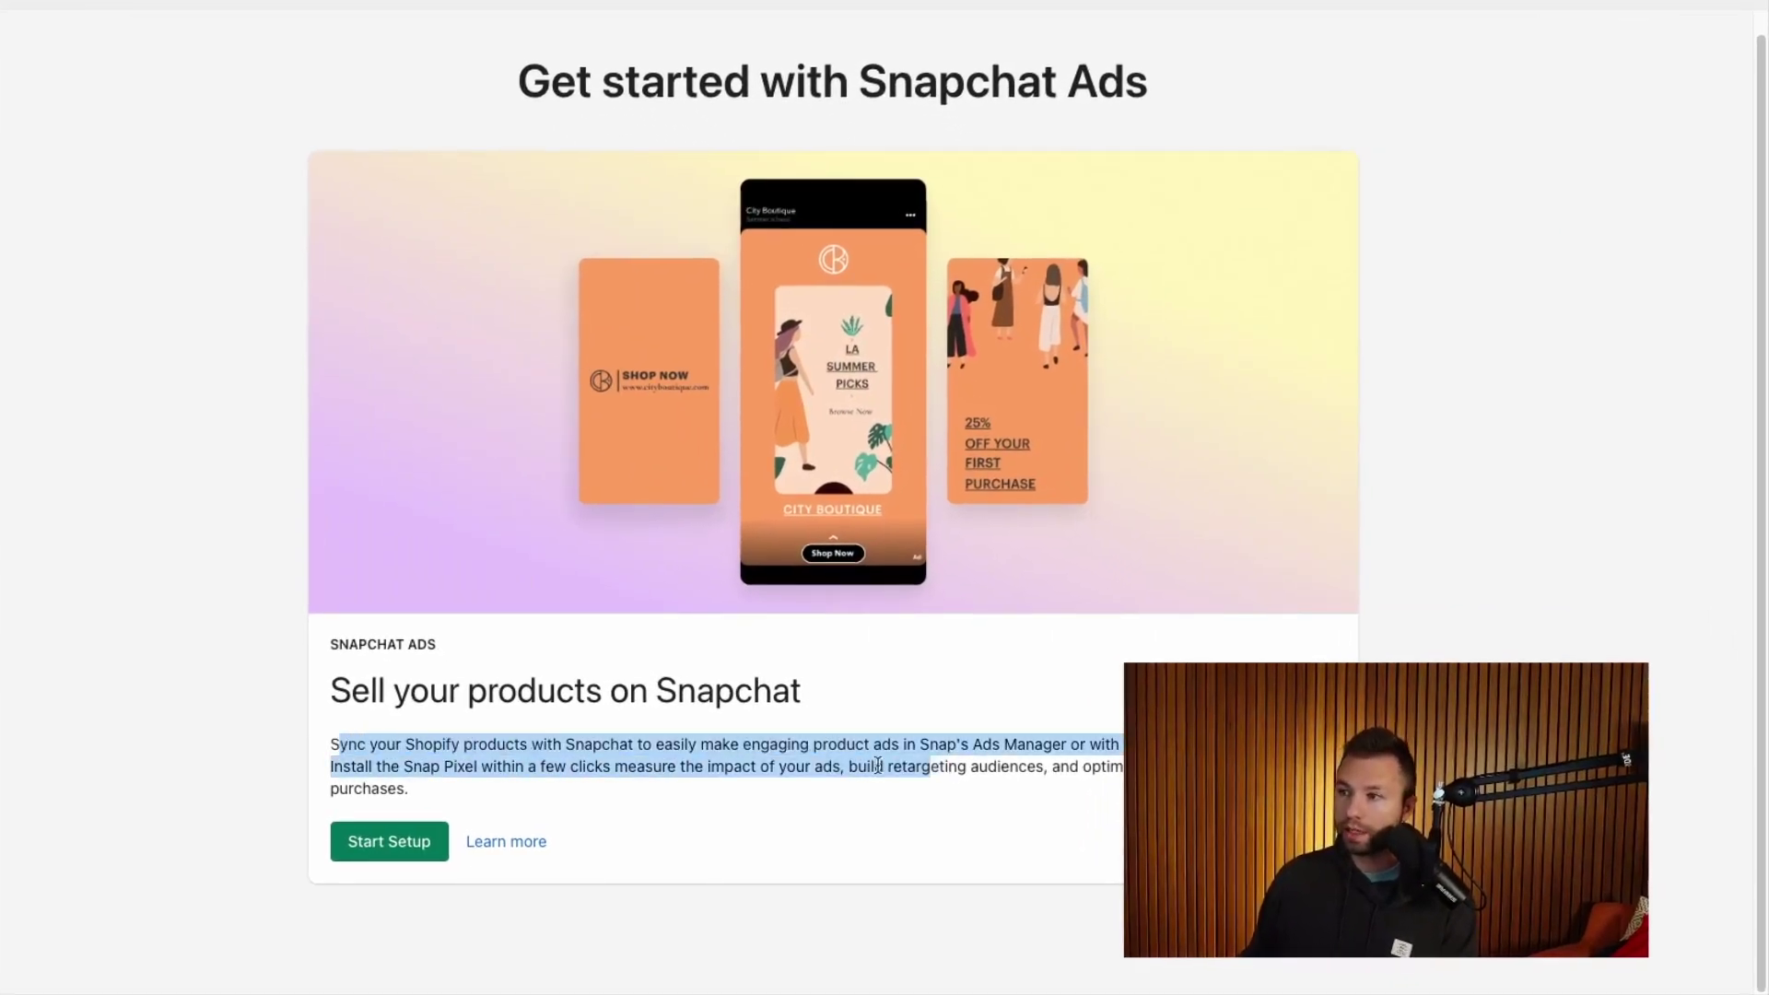
pyautogui.click(584, 738)
pyautogui.moveTo(532, 744); pyautogui.dragTo(1062, 761)
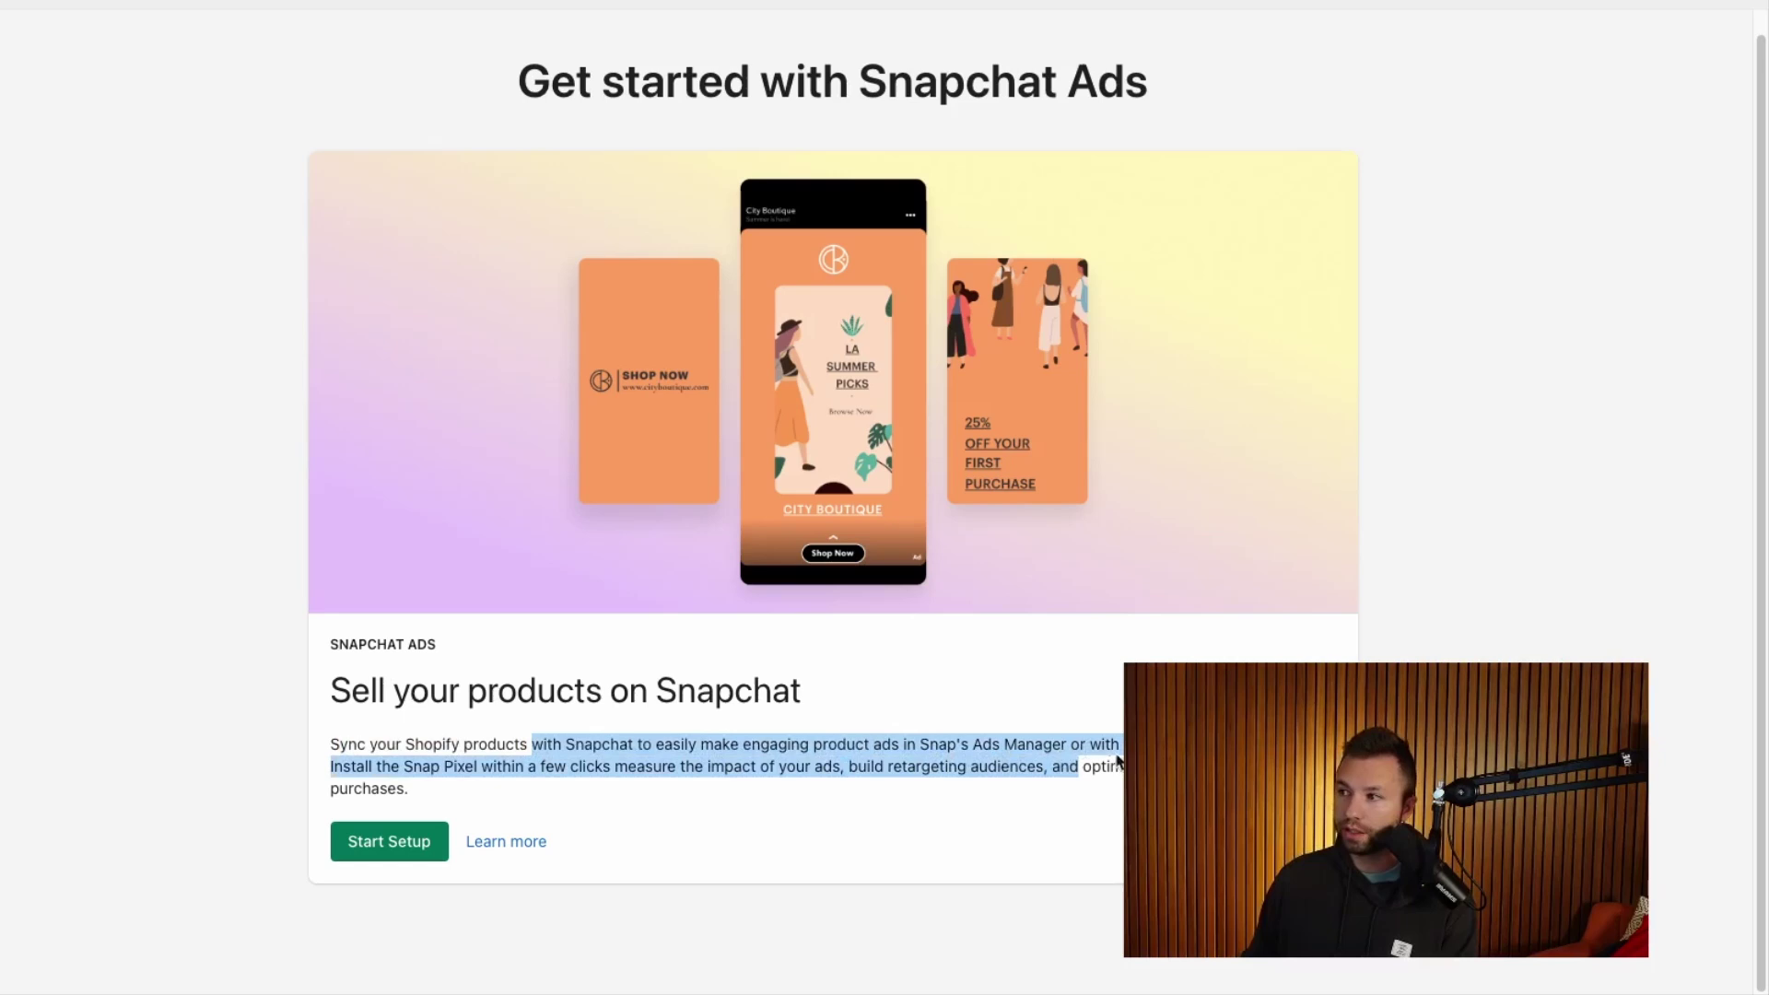
pyautogui.click(1091, 766)
pyautogui.moveTo(356, 767); pyautogui.dragTo(1098, 766)
pyautogui.click(678, 772)
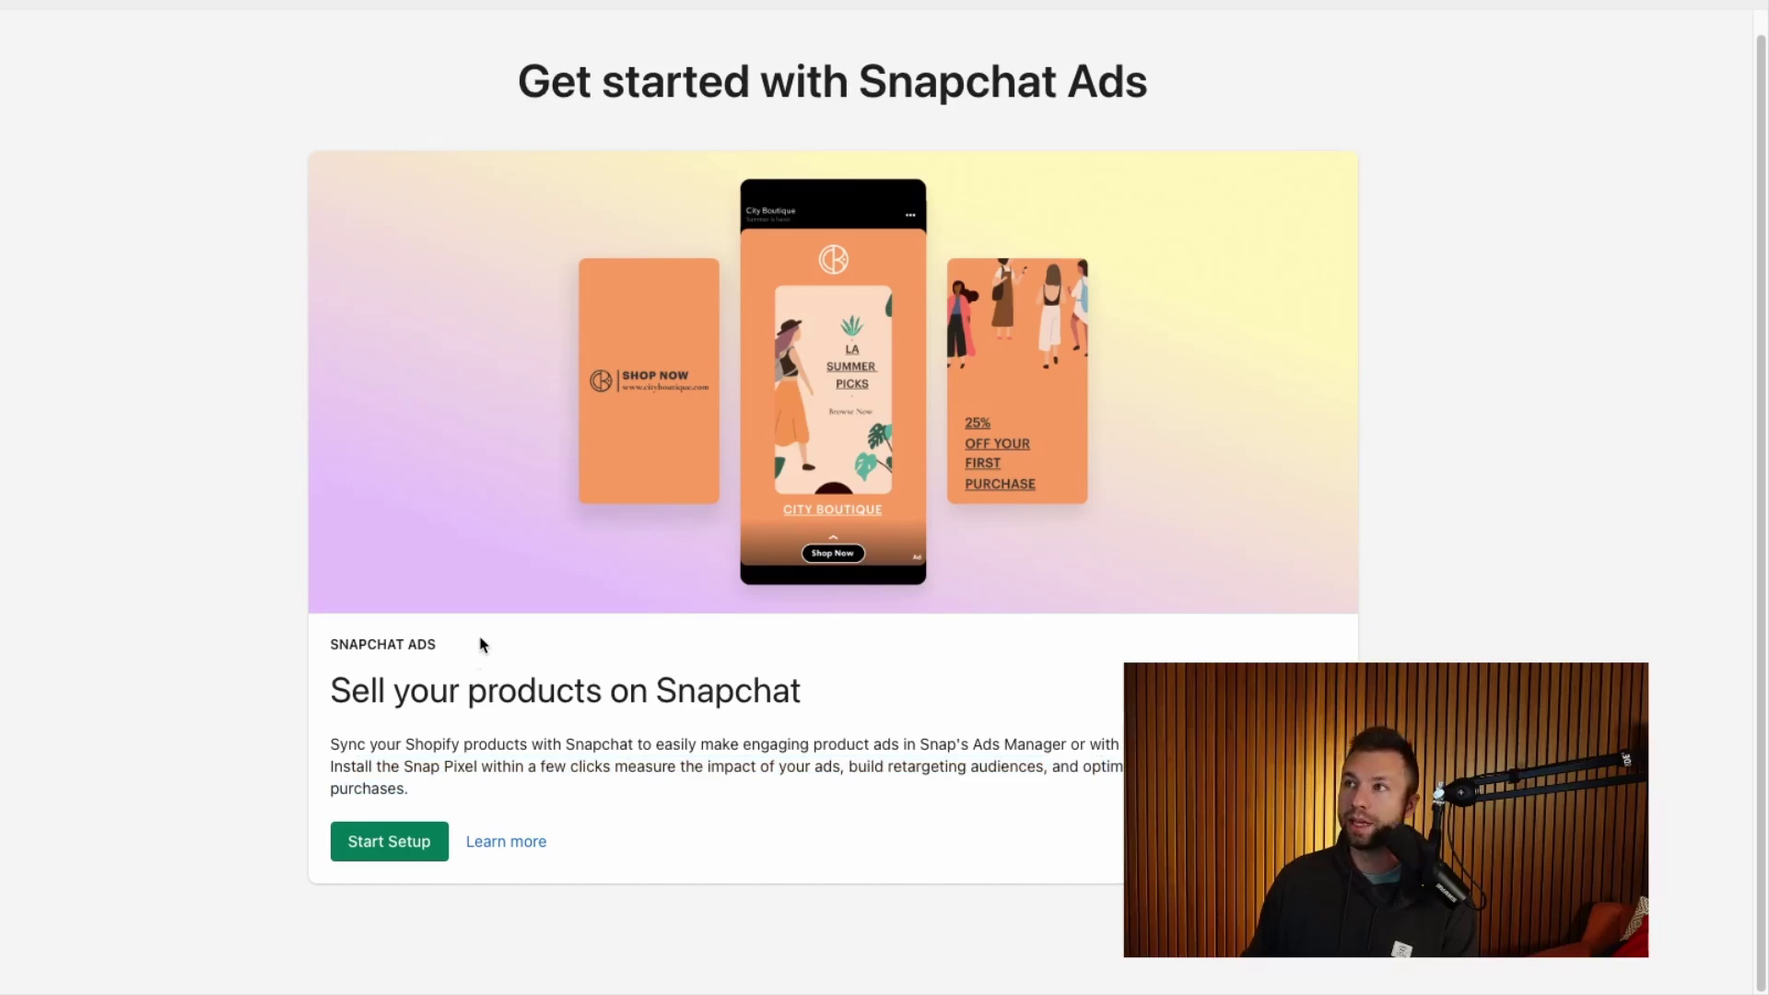
# Step: Start setup and connect the Snapchat account, authorizing Shopify access to the ads organization
pyautogui.click(410, 843)
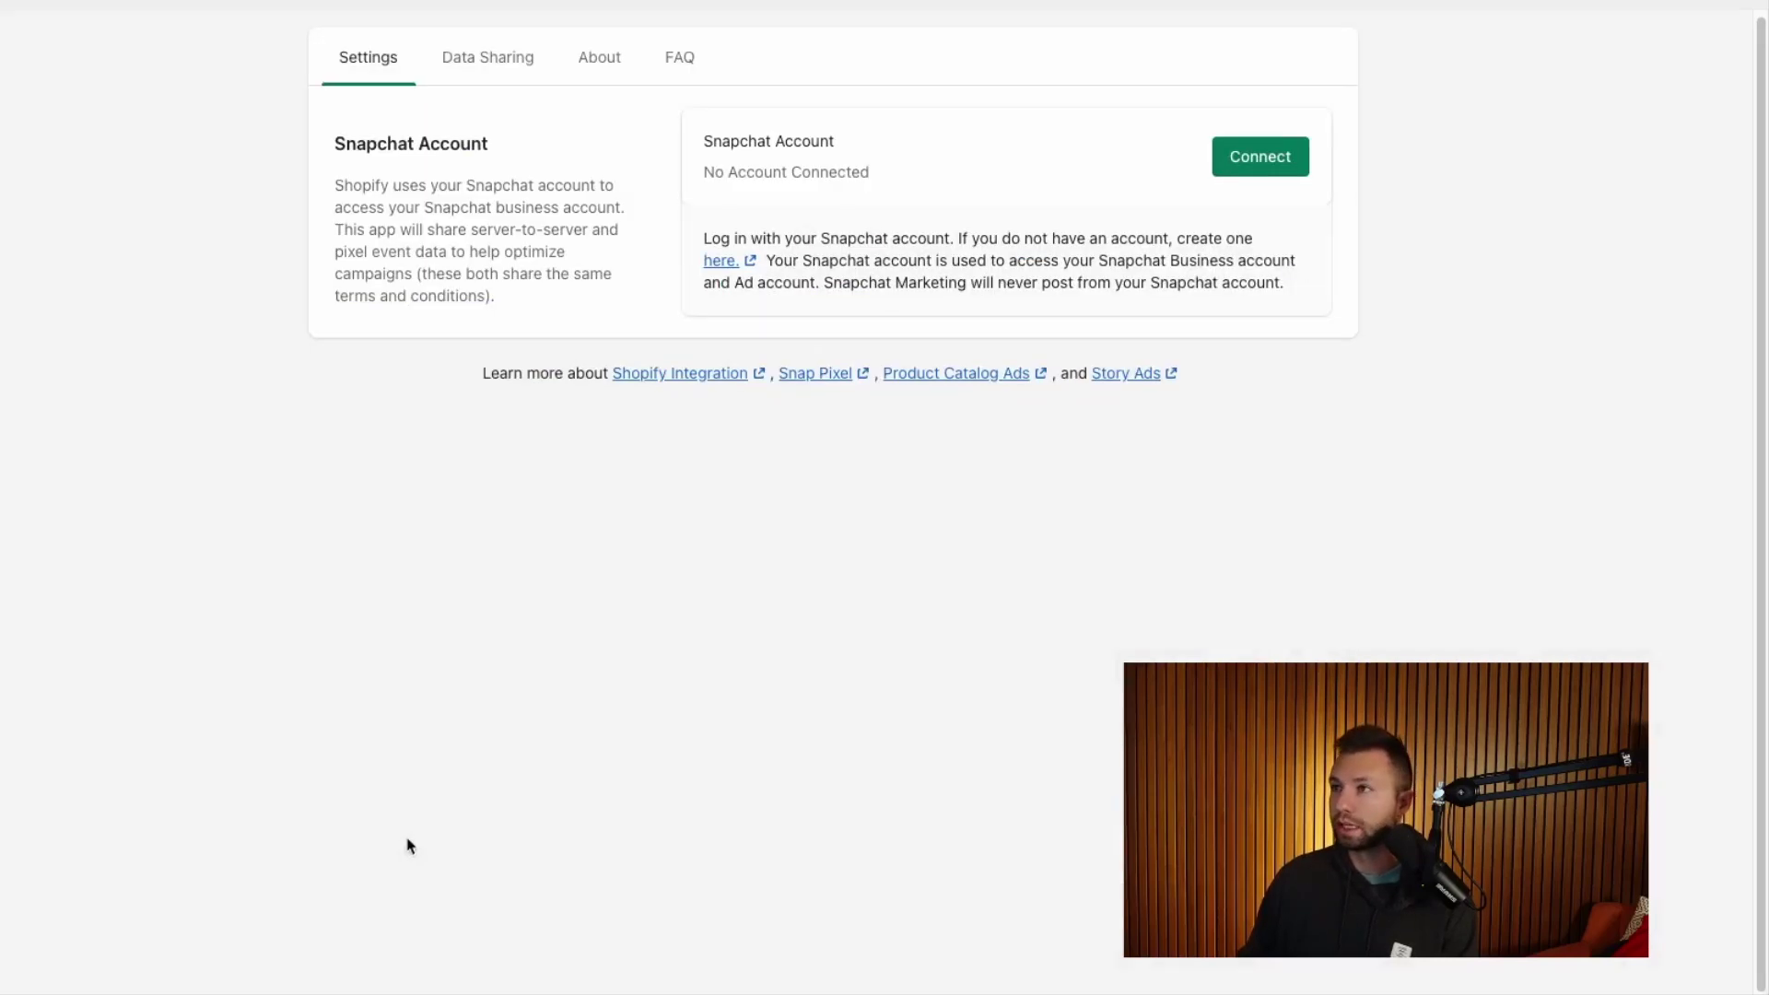
pyautogui.click(1261, 159)
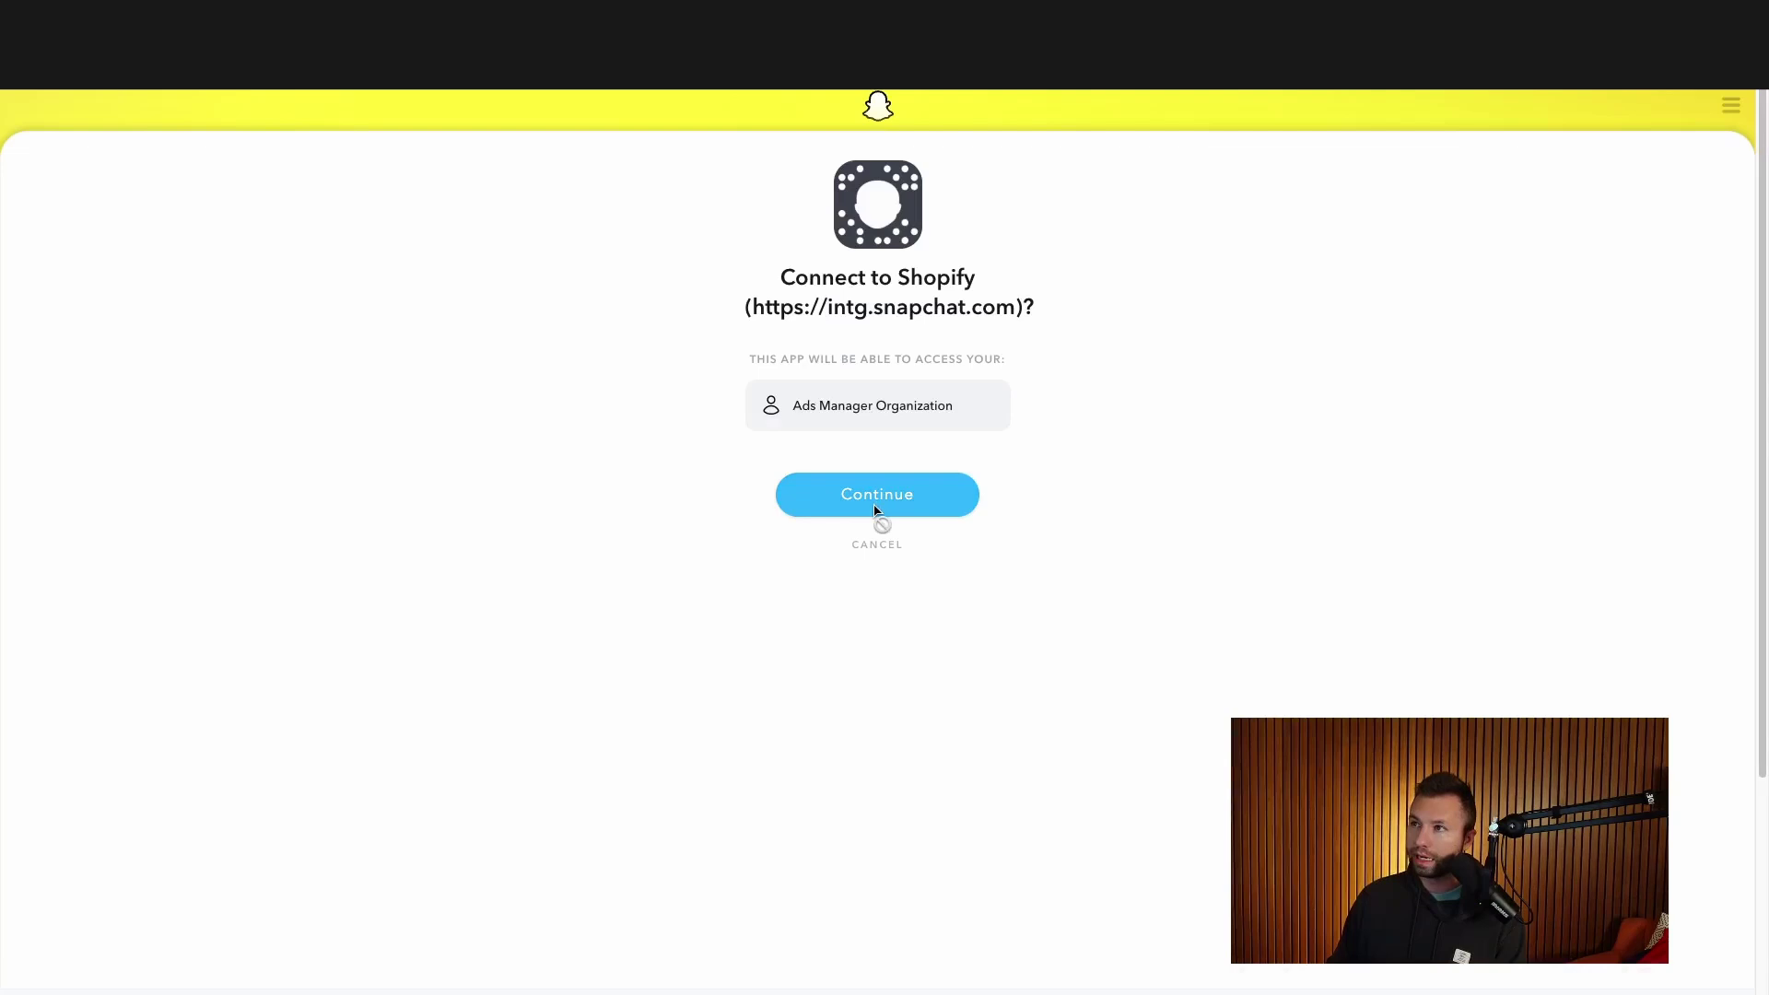
pyautogui.click(837, 502)
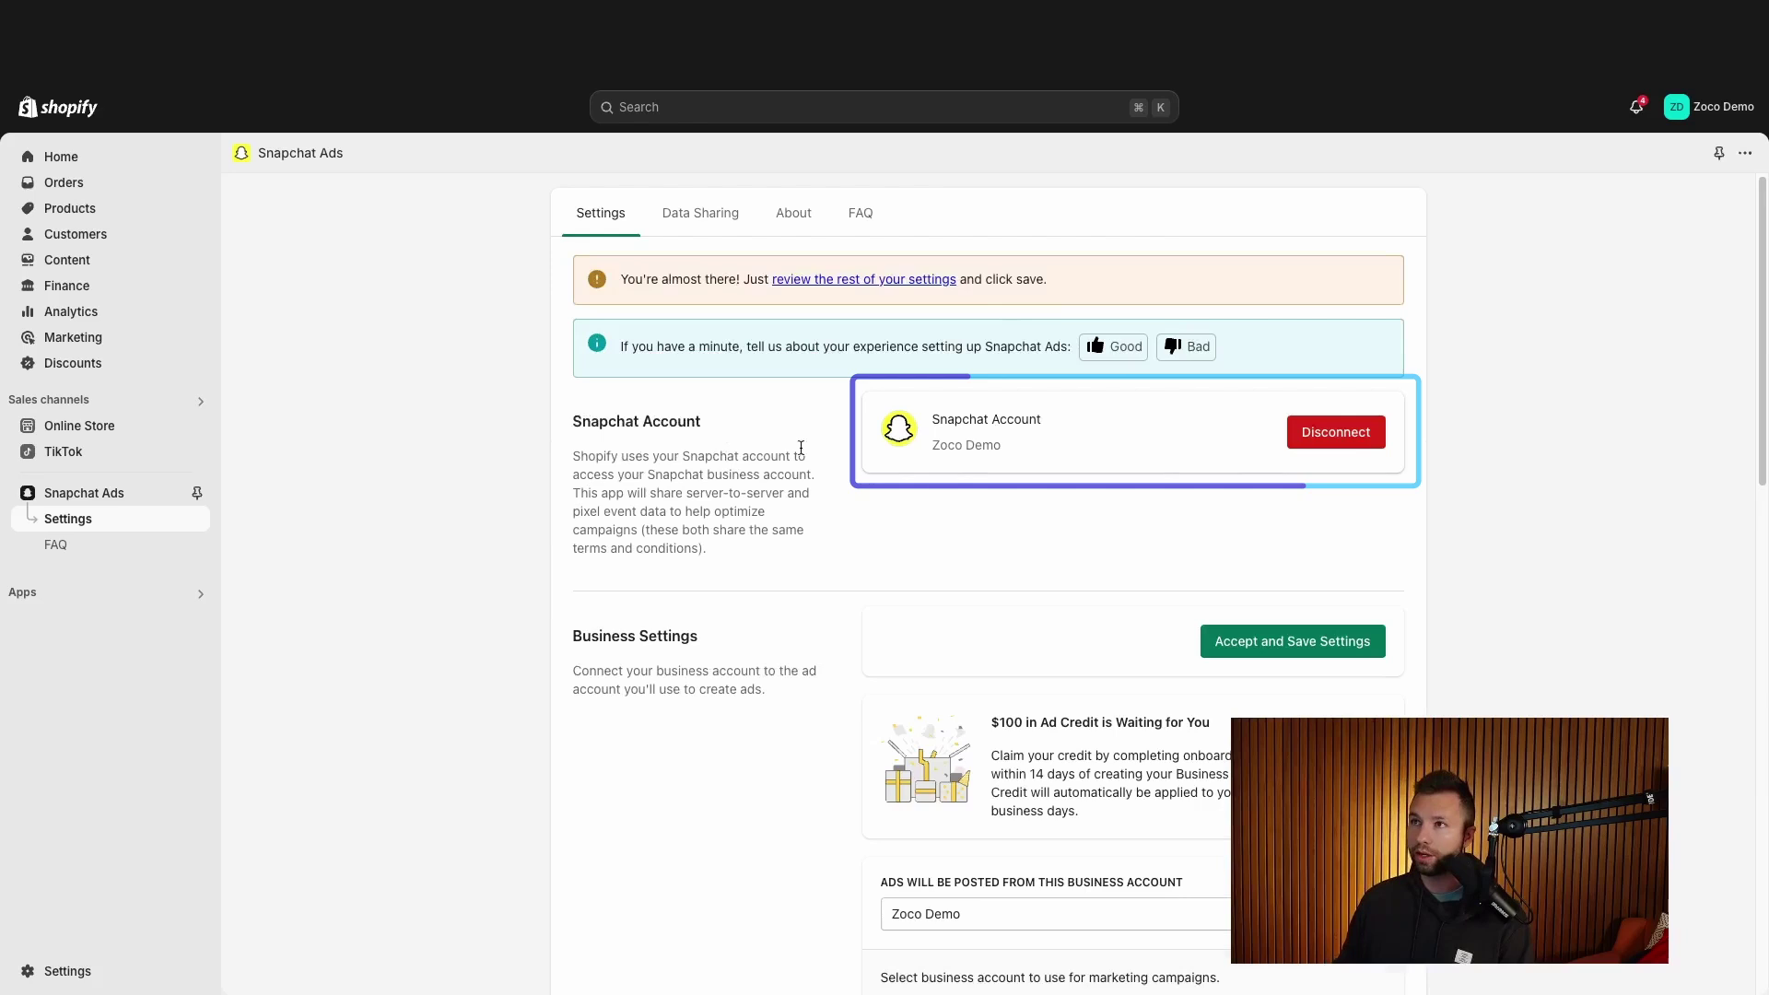
# Step: Accept and save the business settings, then check the saved settings and payment methods
pyautogui.scroll(-2, 983, 612)
pyautogui.click(1266, 500)
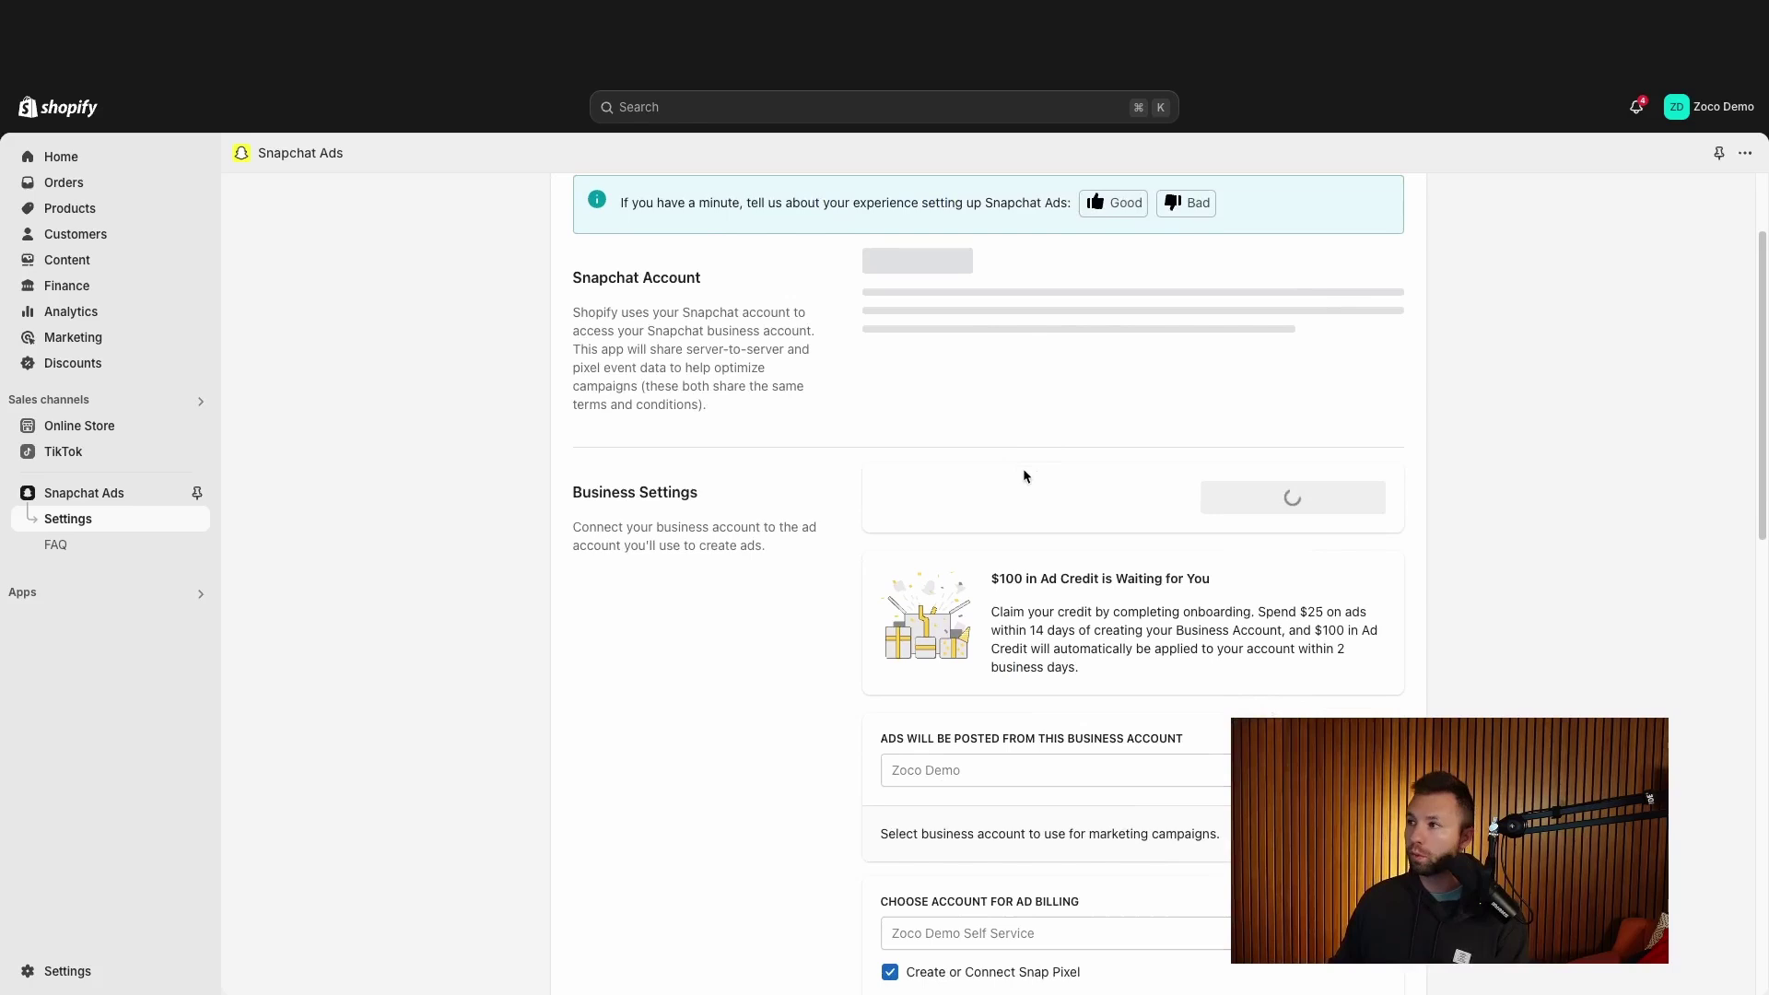
pyautogui.scroll(-10, 988, 580)
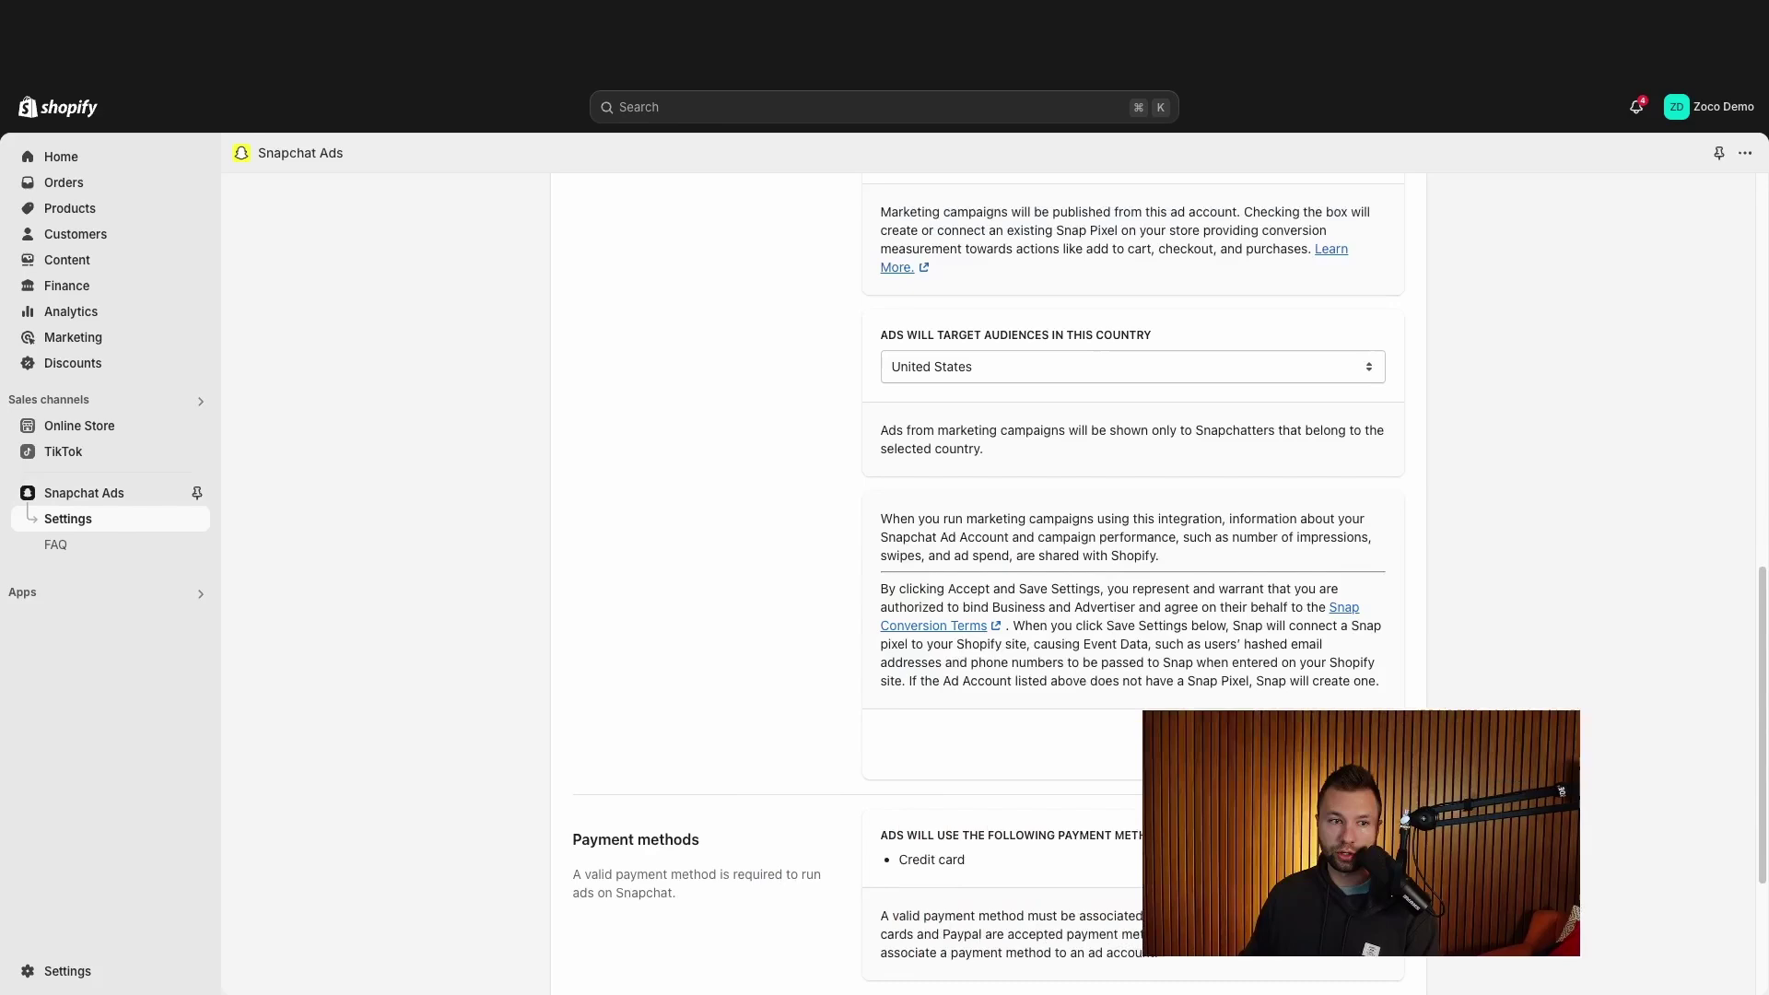
pyautogui.scroll(-3, 1179, 667)
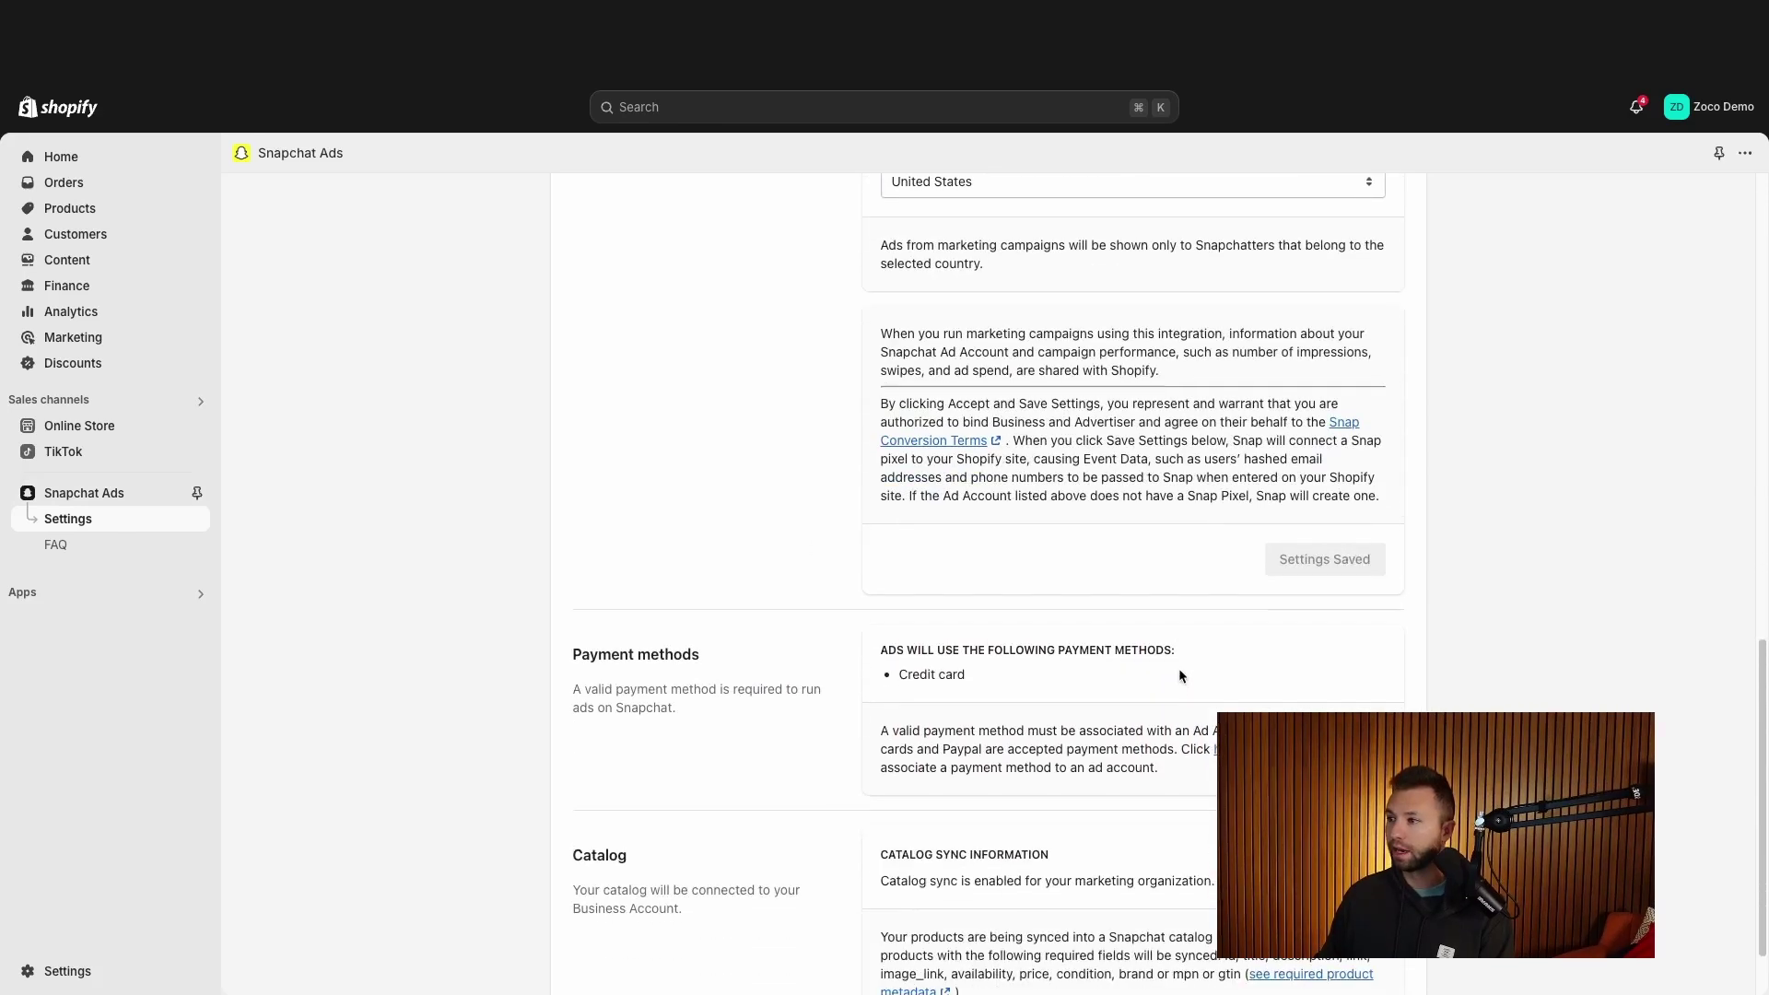
pyautogui.scroll(1, 1078, 534)
pyautogui.scroll(10, 1013, 469)
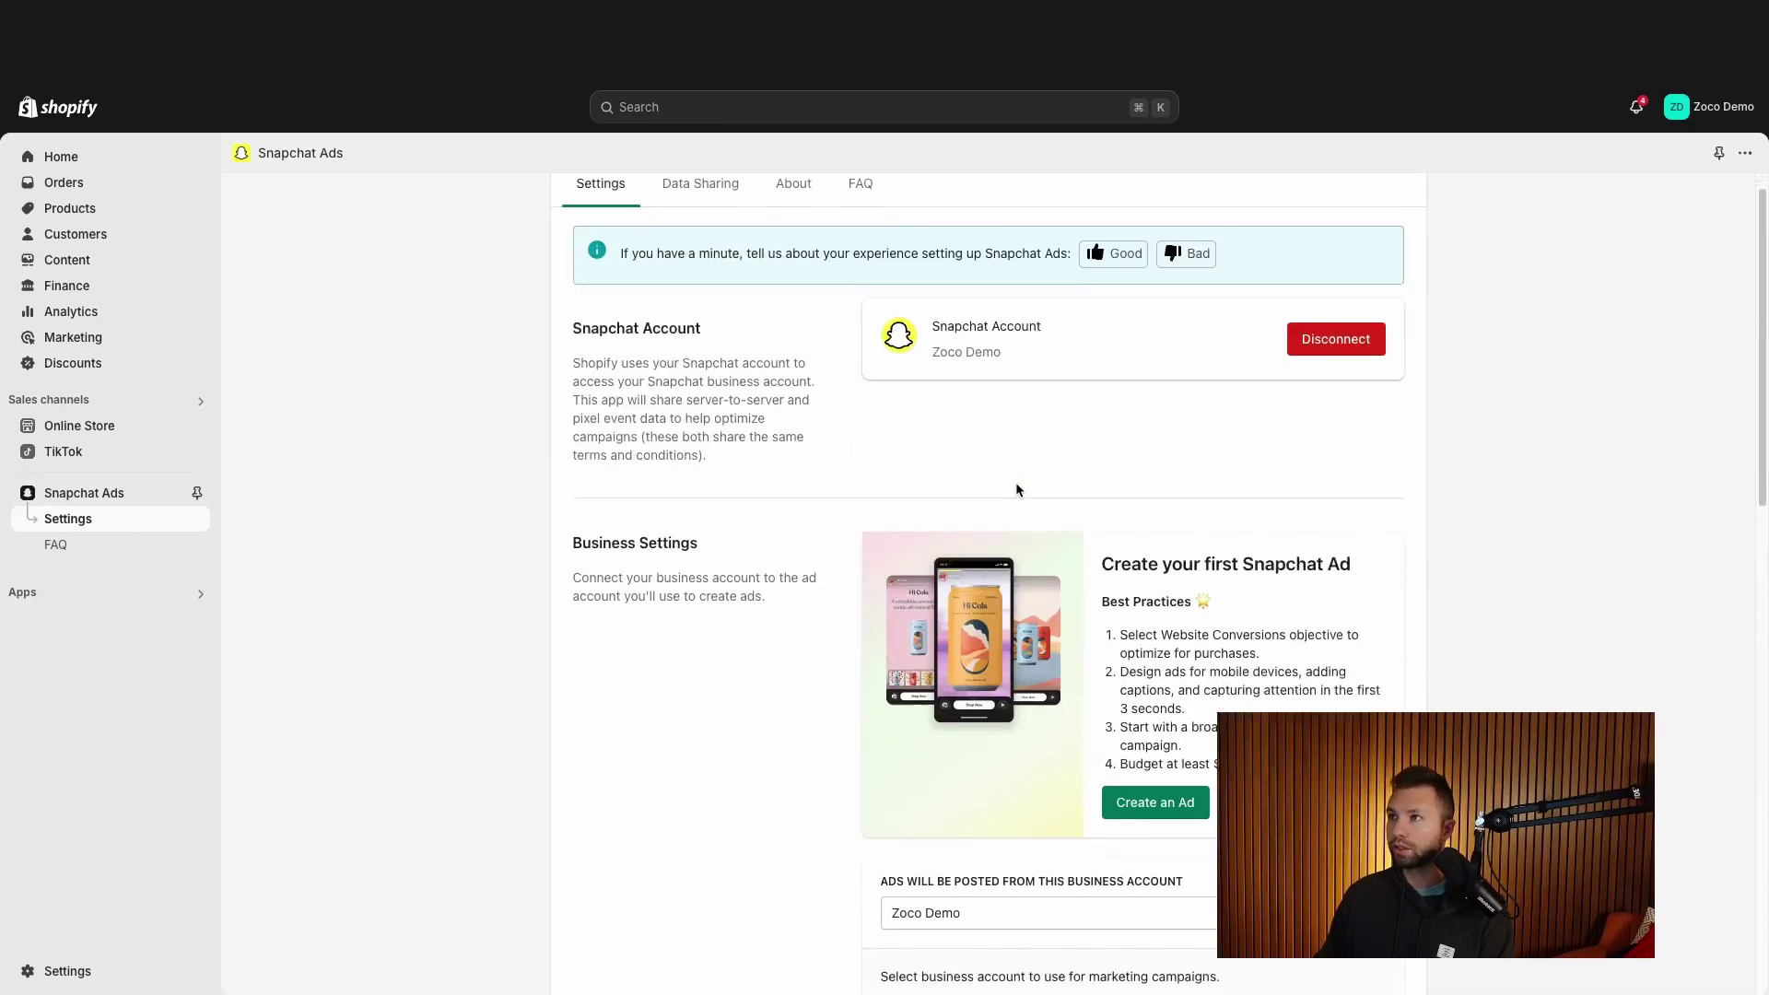
pyautogui.scroll(-1, 1014, 489)
pyautogui.scroll(1, 861, 468)
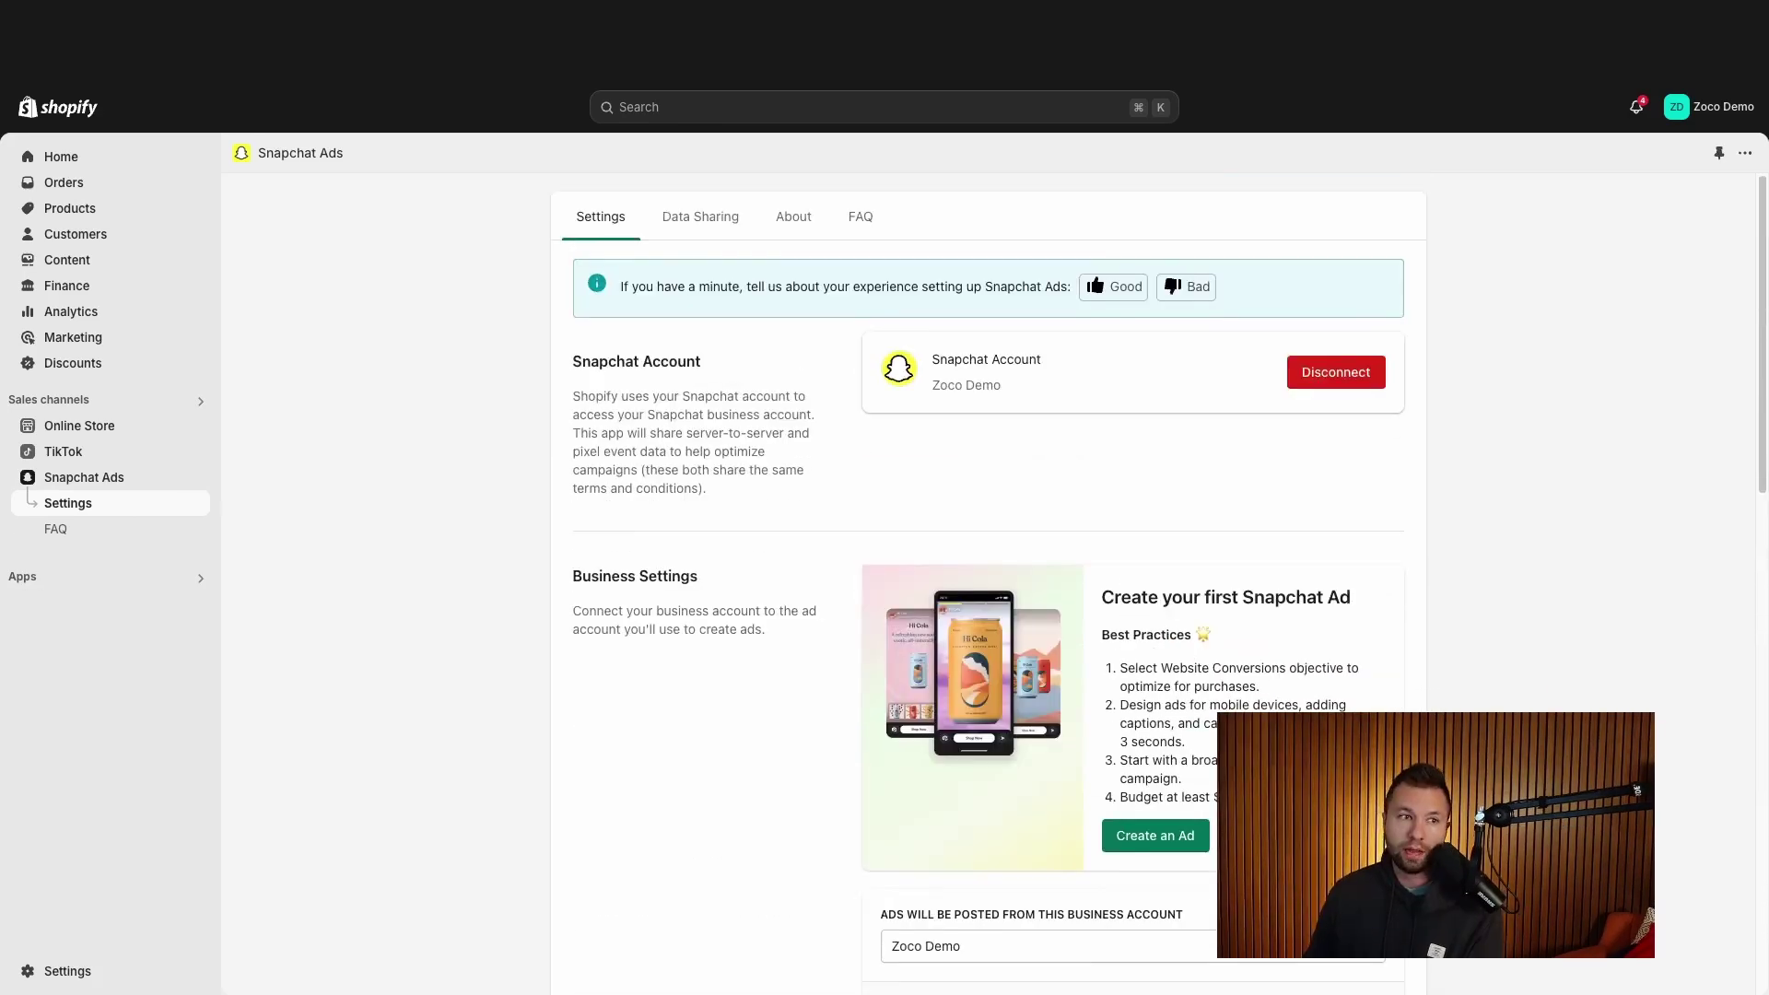
# Step: Check the Data Sharing tab's Pixel ID and its registered-pixel confirmation message
pyautogui.click(701, 226)
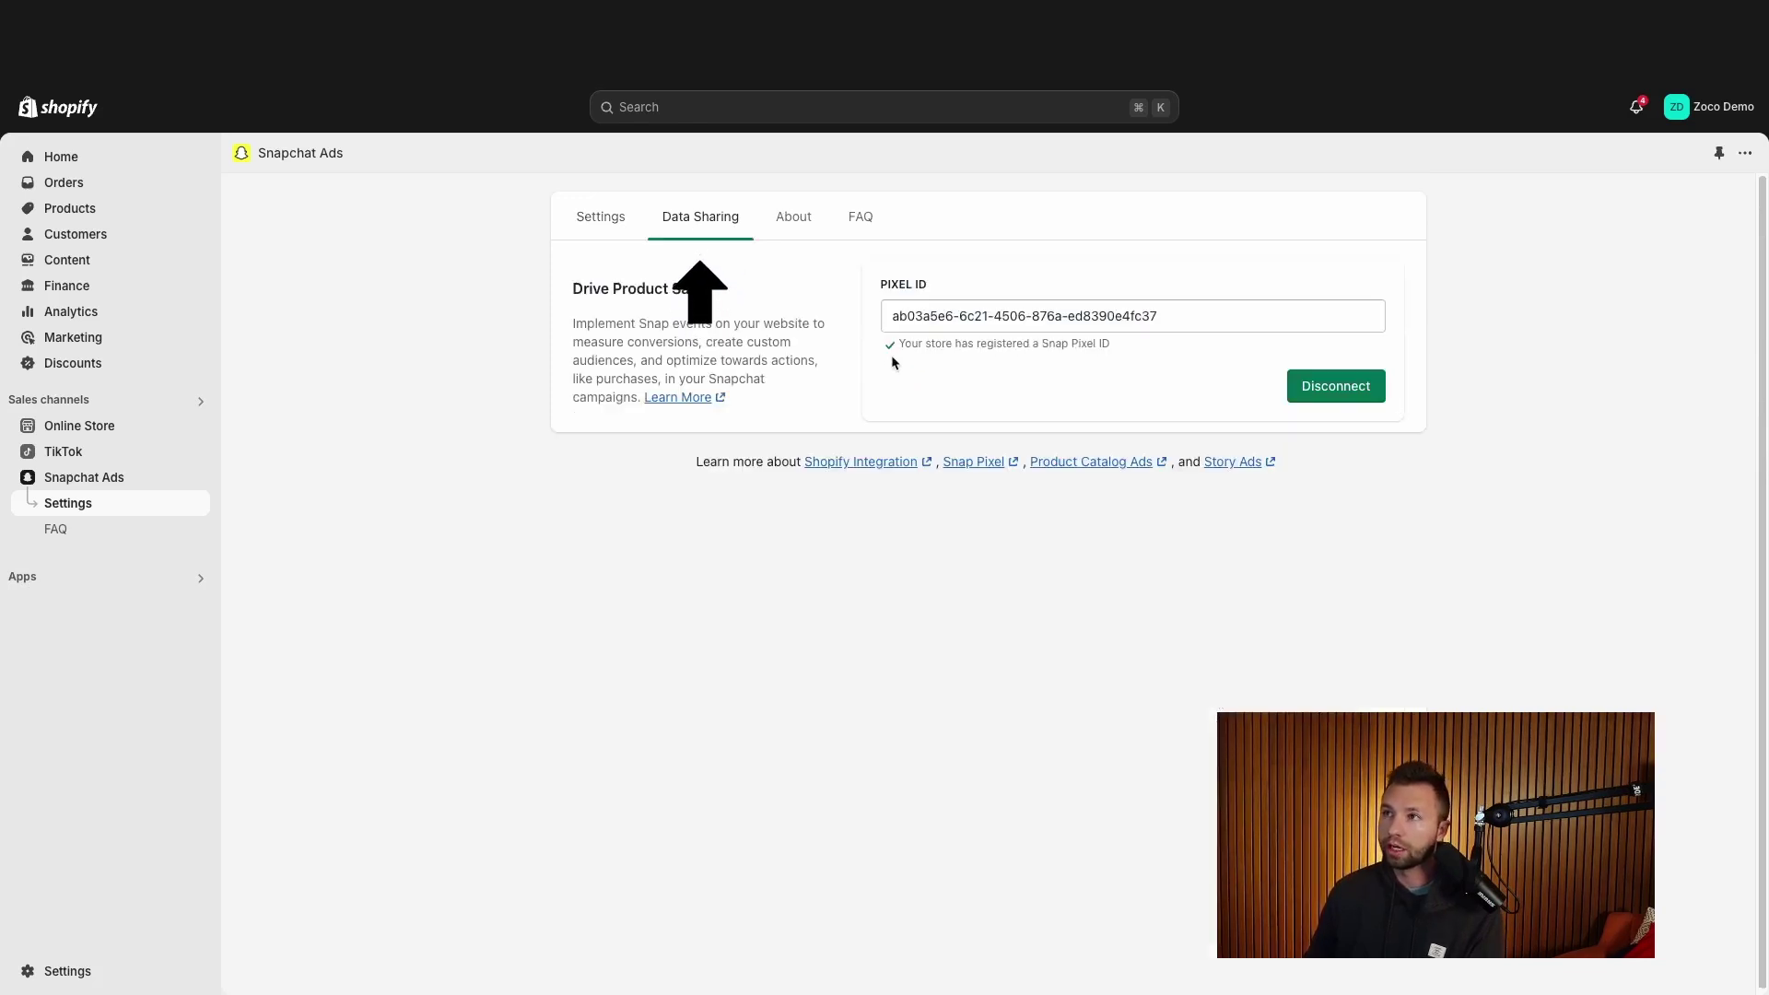
pyautogui.click(891, 277)
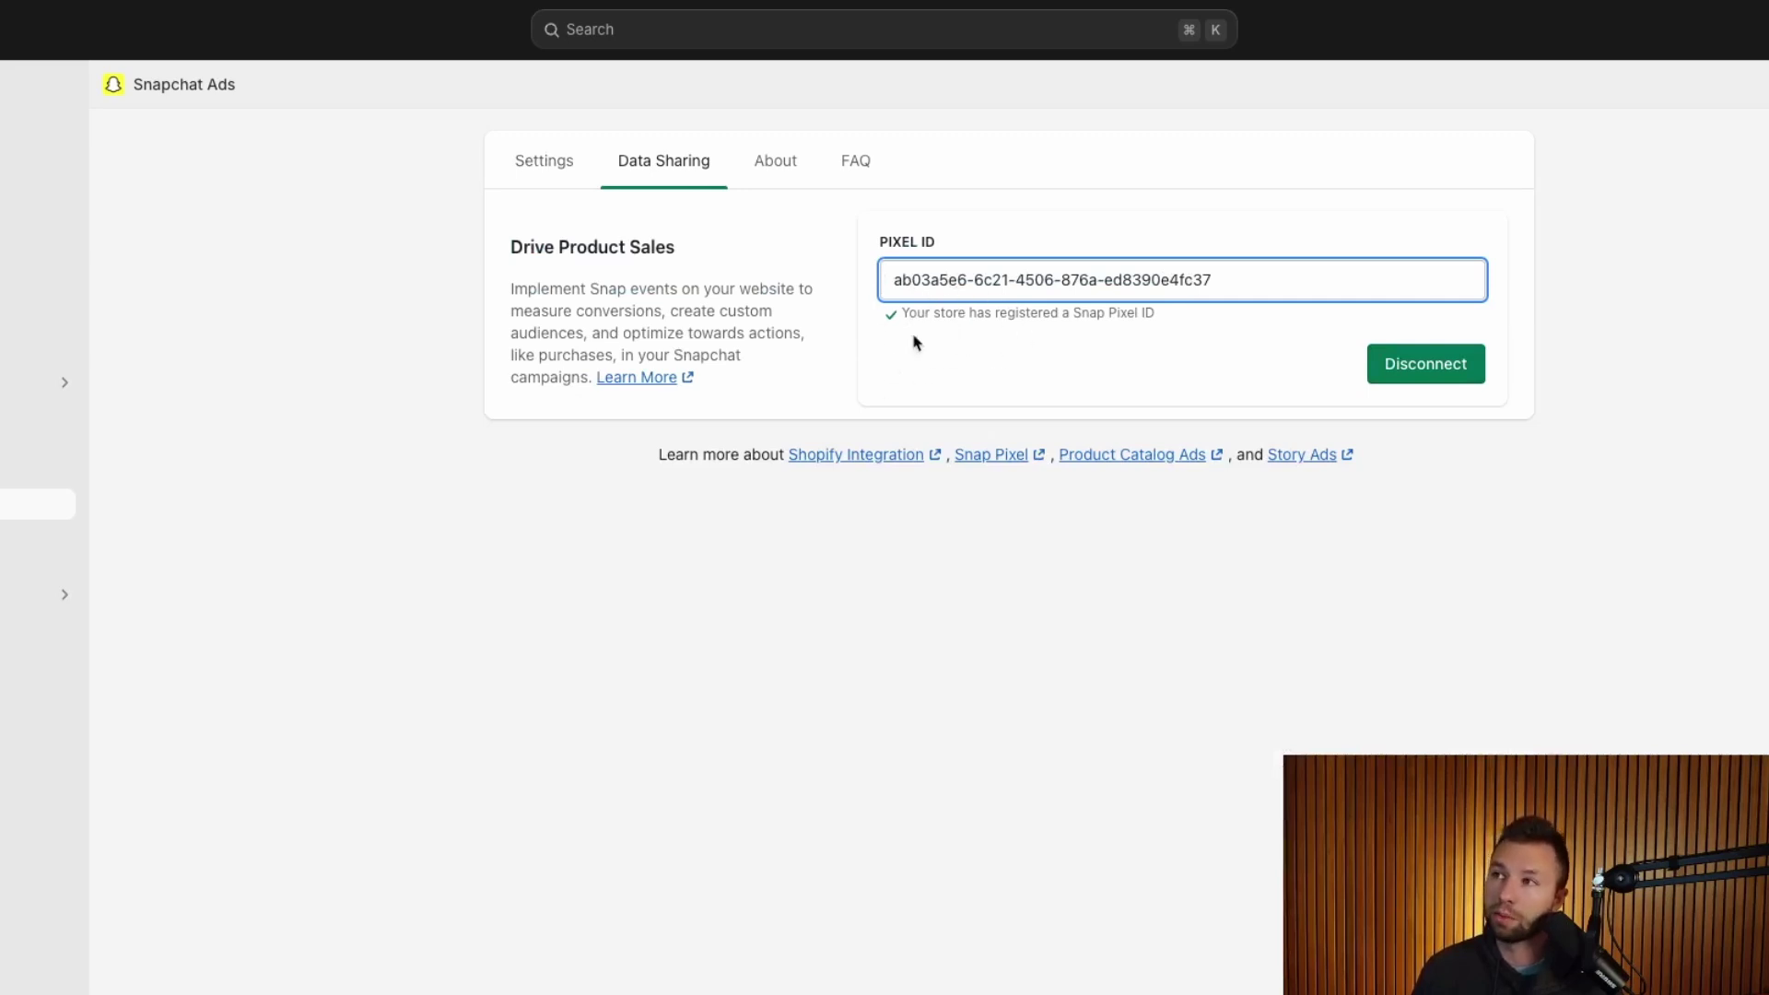
pyautogui.moveTo(913, 318); pyautogui.dragTo(1155, 318)
pyautogui.click(1180, 324)
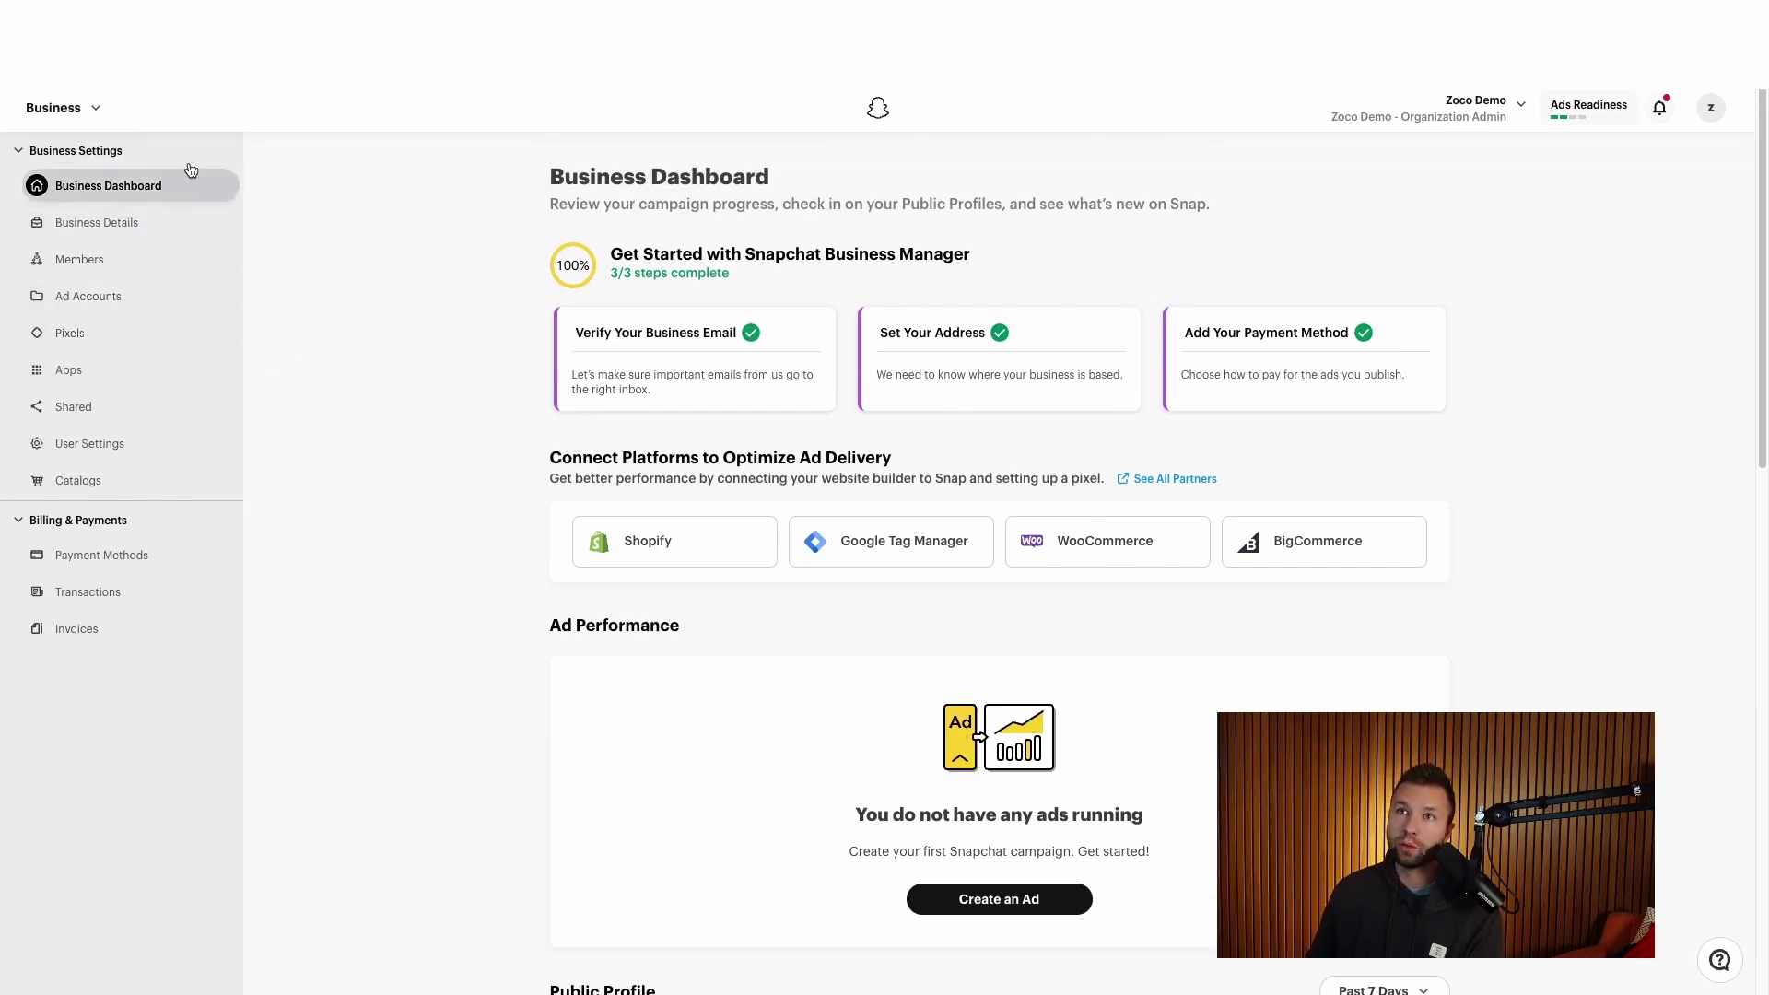
# Step: From Business > Pixels, open the Snap Pixel's details and select its Pixel ID for copying
pyautogui.click(101, 113)
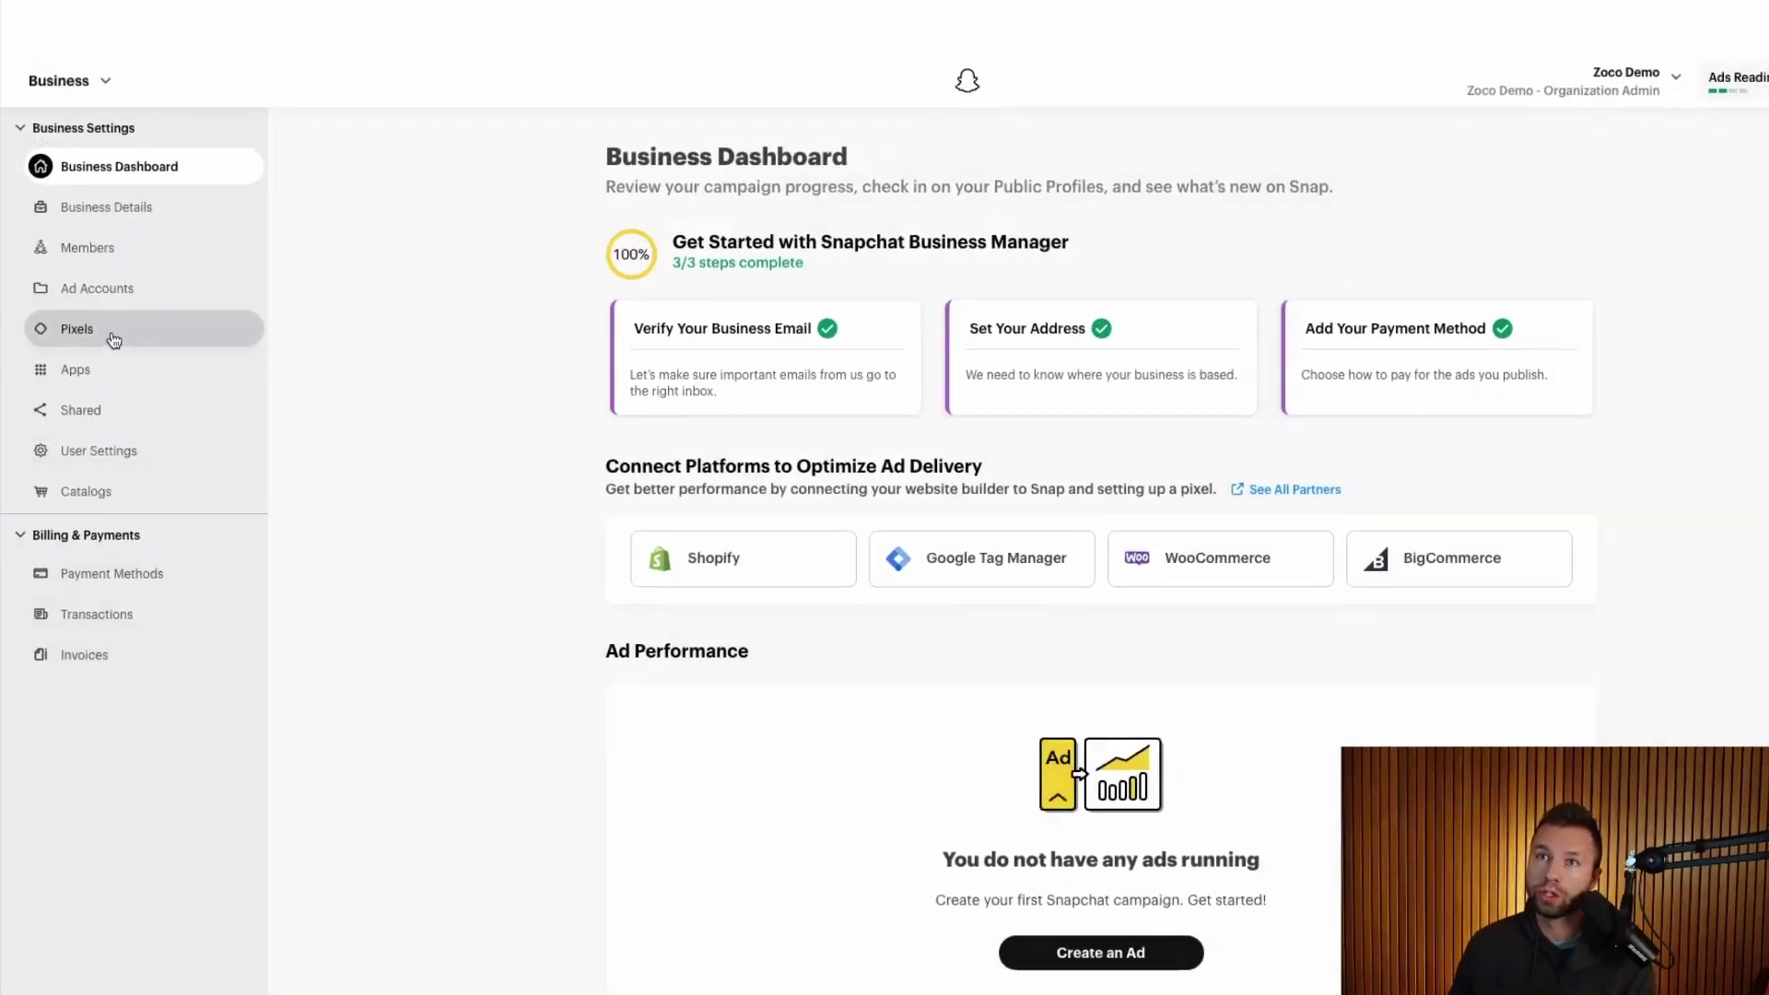
pyautogui.click(102, 331)
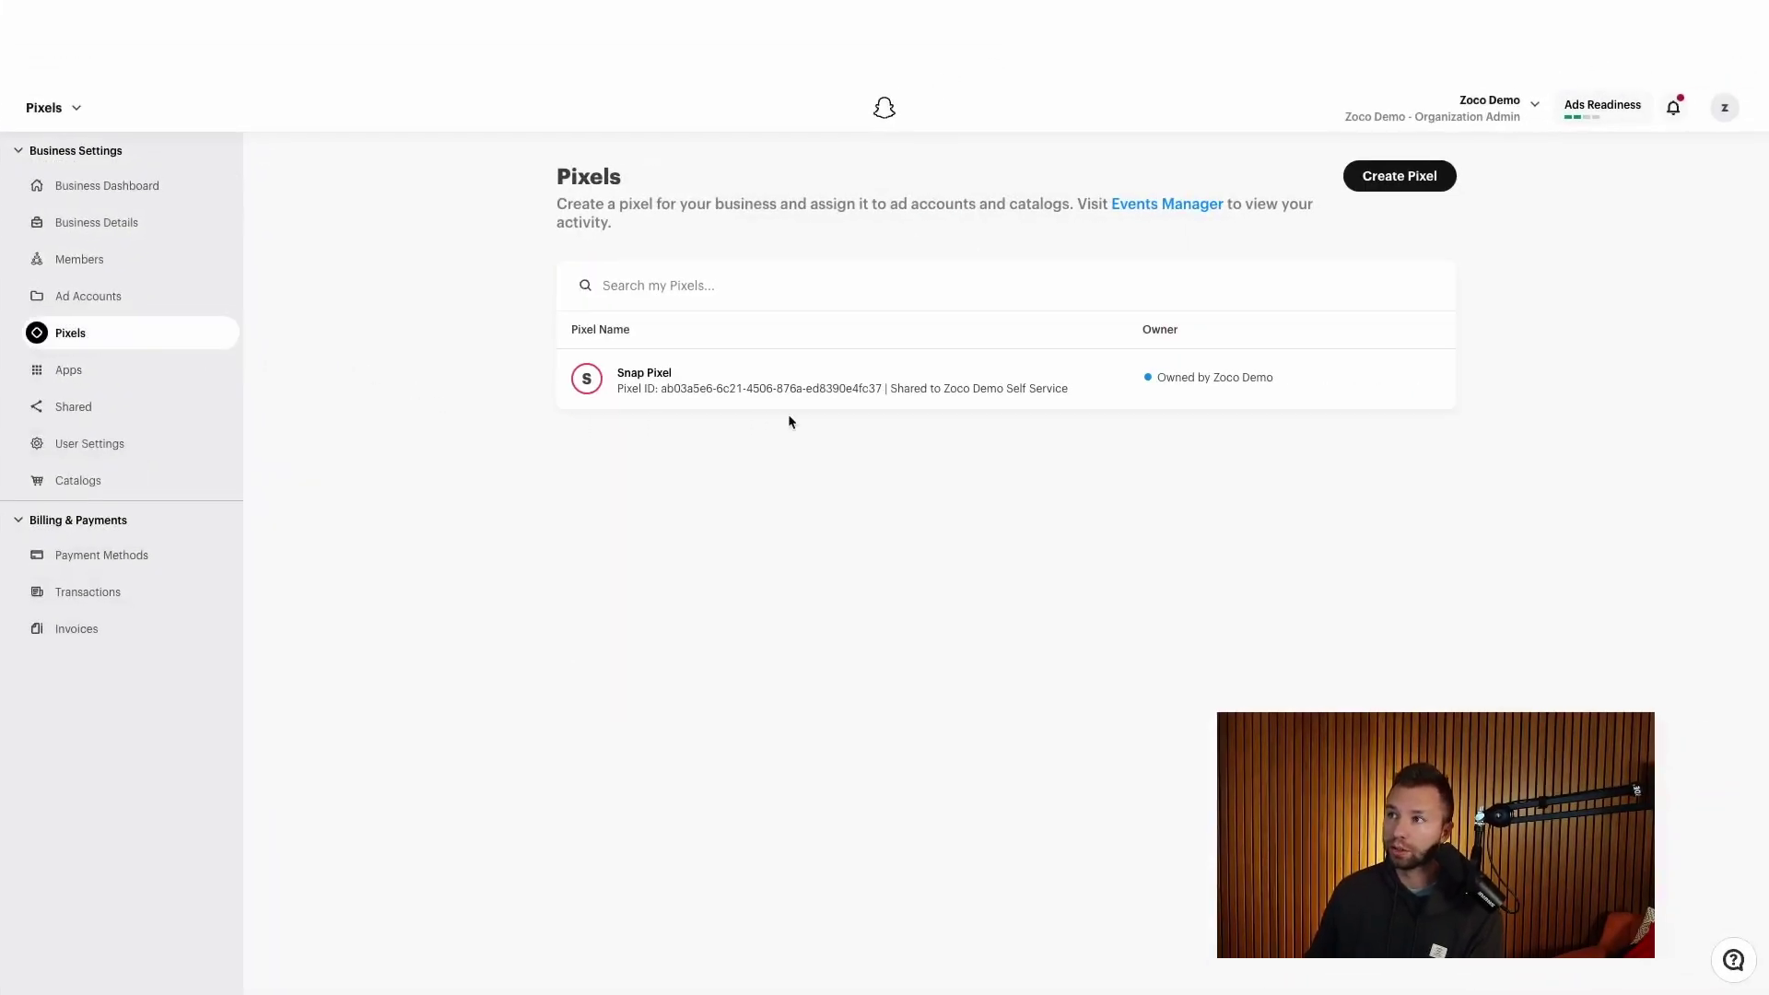
pyautogui.click(865, 391)
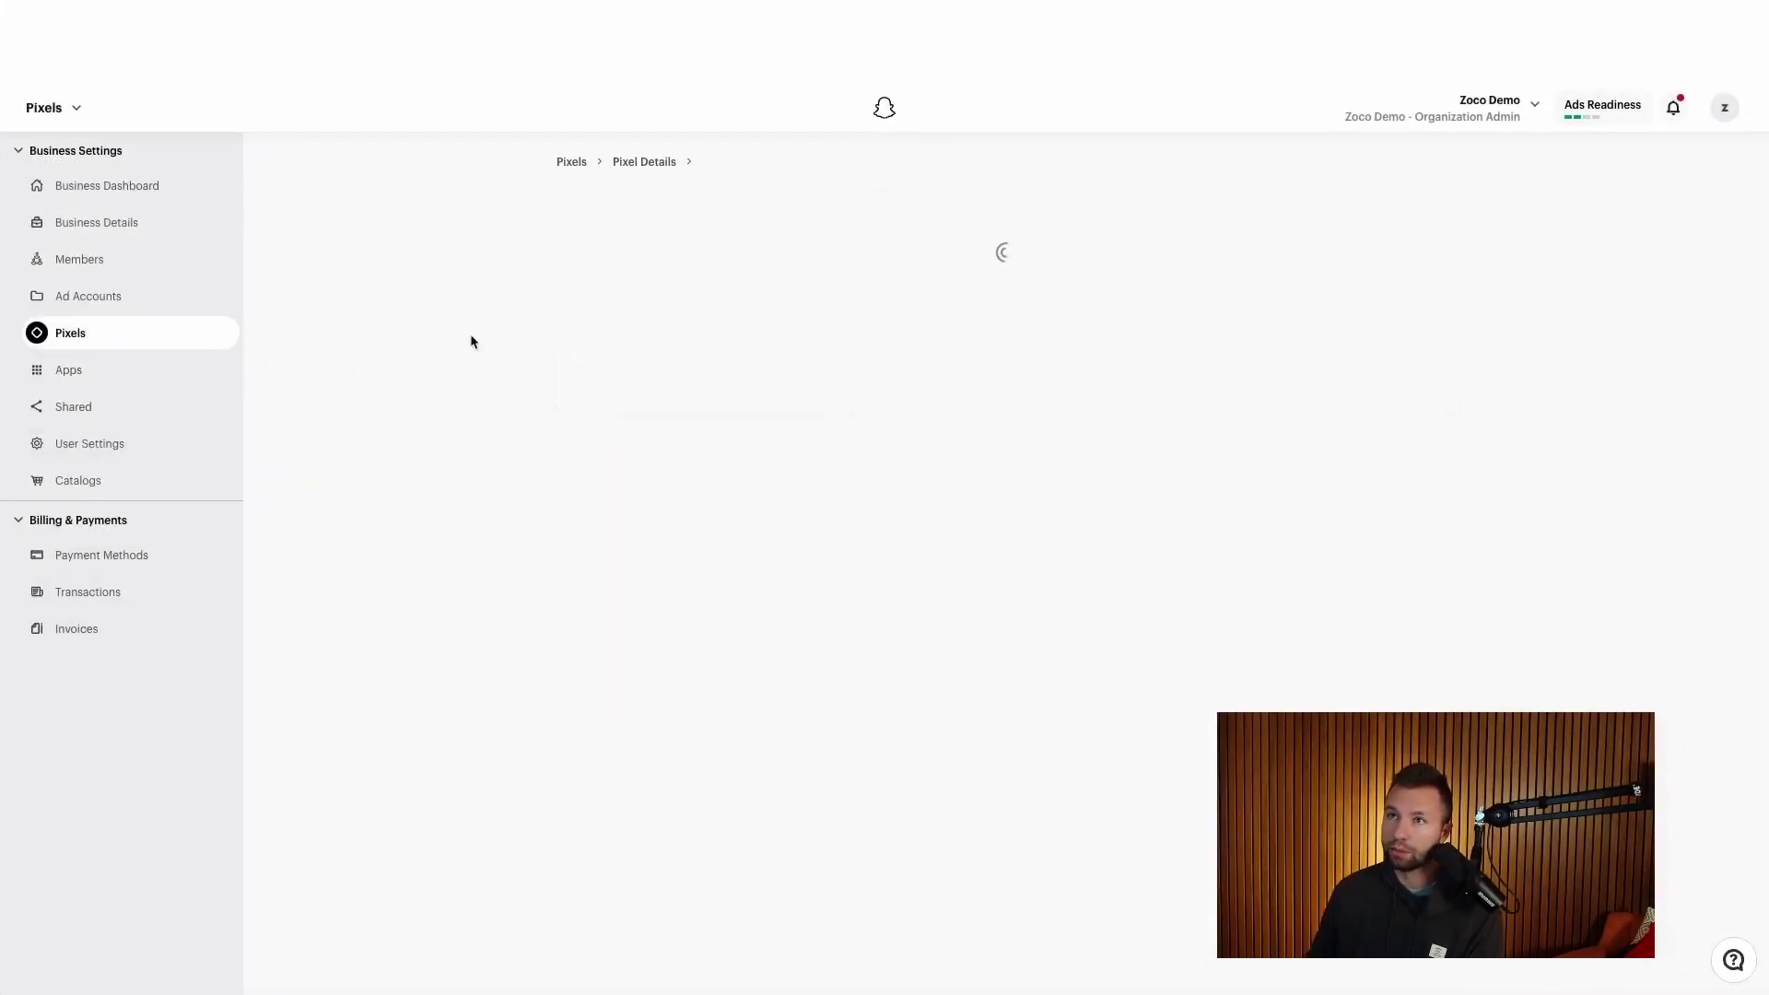
pyautogui.moveTo(873, 219); pyautogui.dragTo(905, 231)
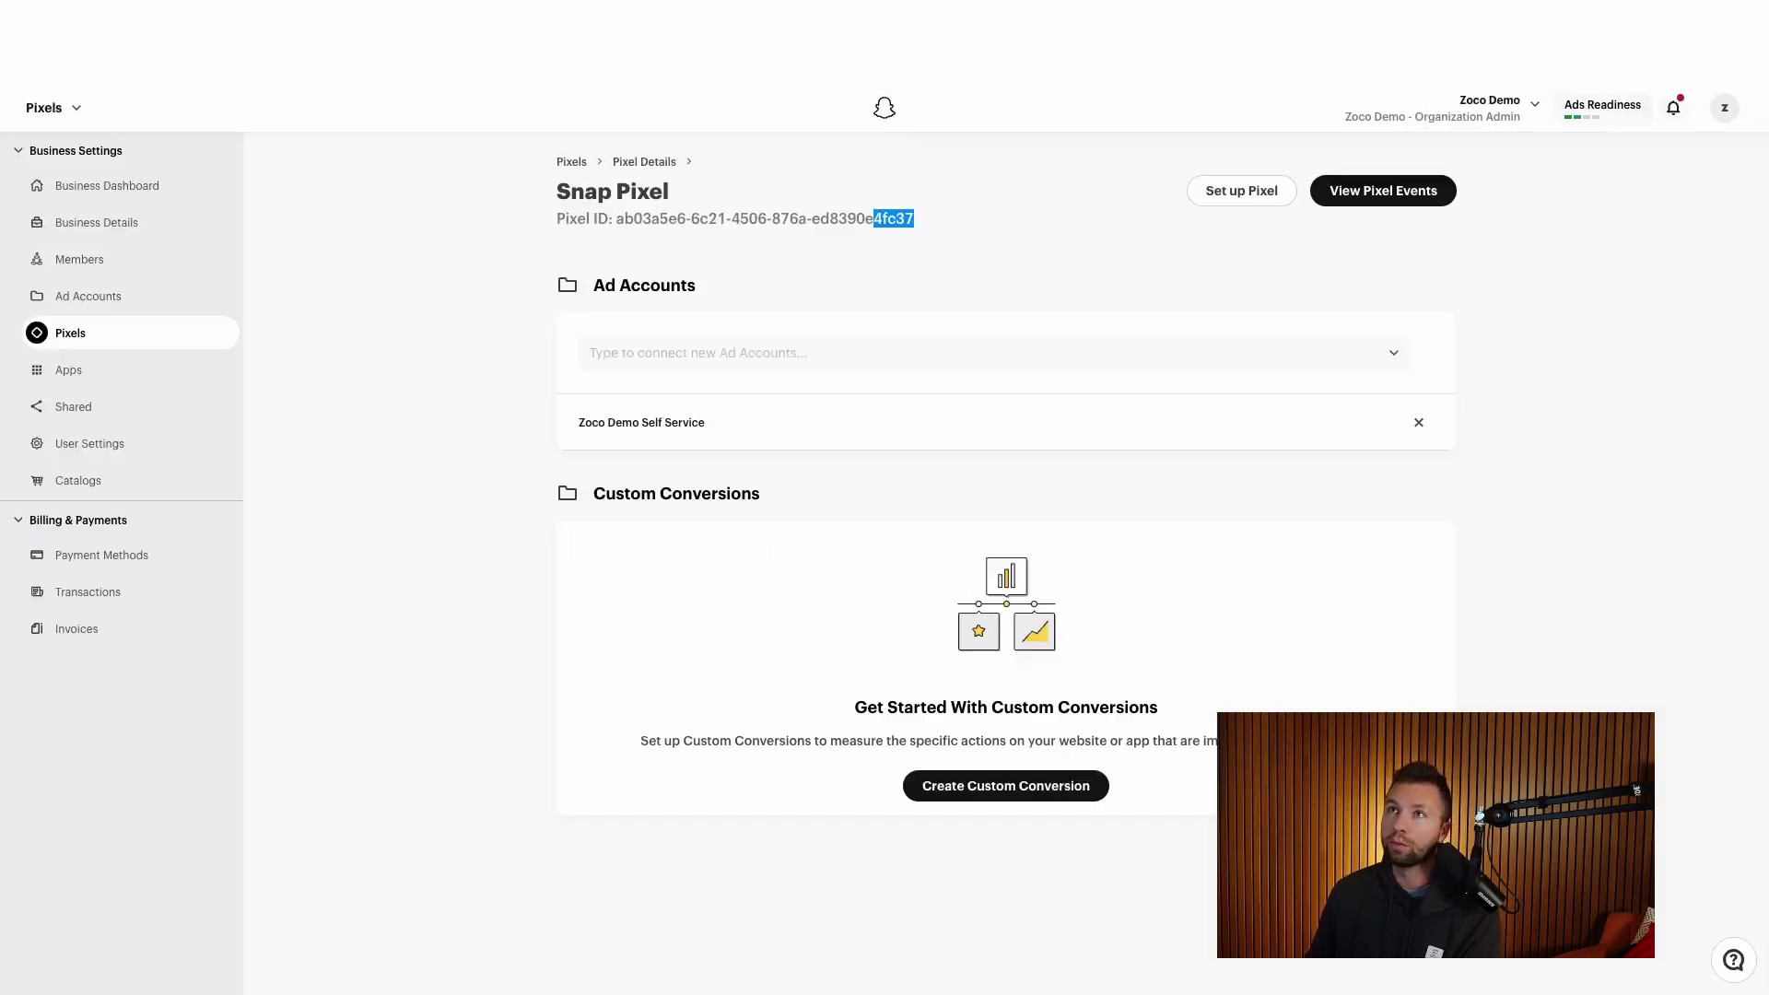
# Step: Back on the Business Dashboard, check the Ads Readiness checklist and open the Public Profile for editing
pyautogui.click(109, 187)
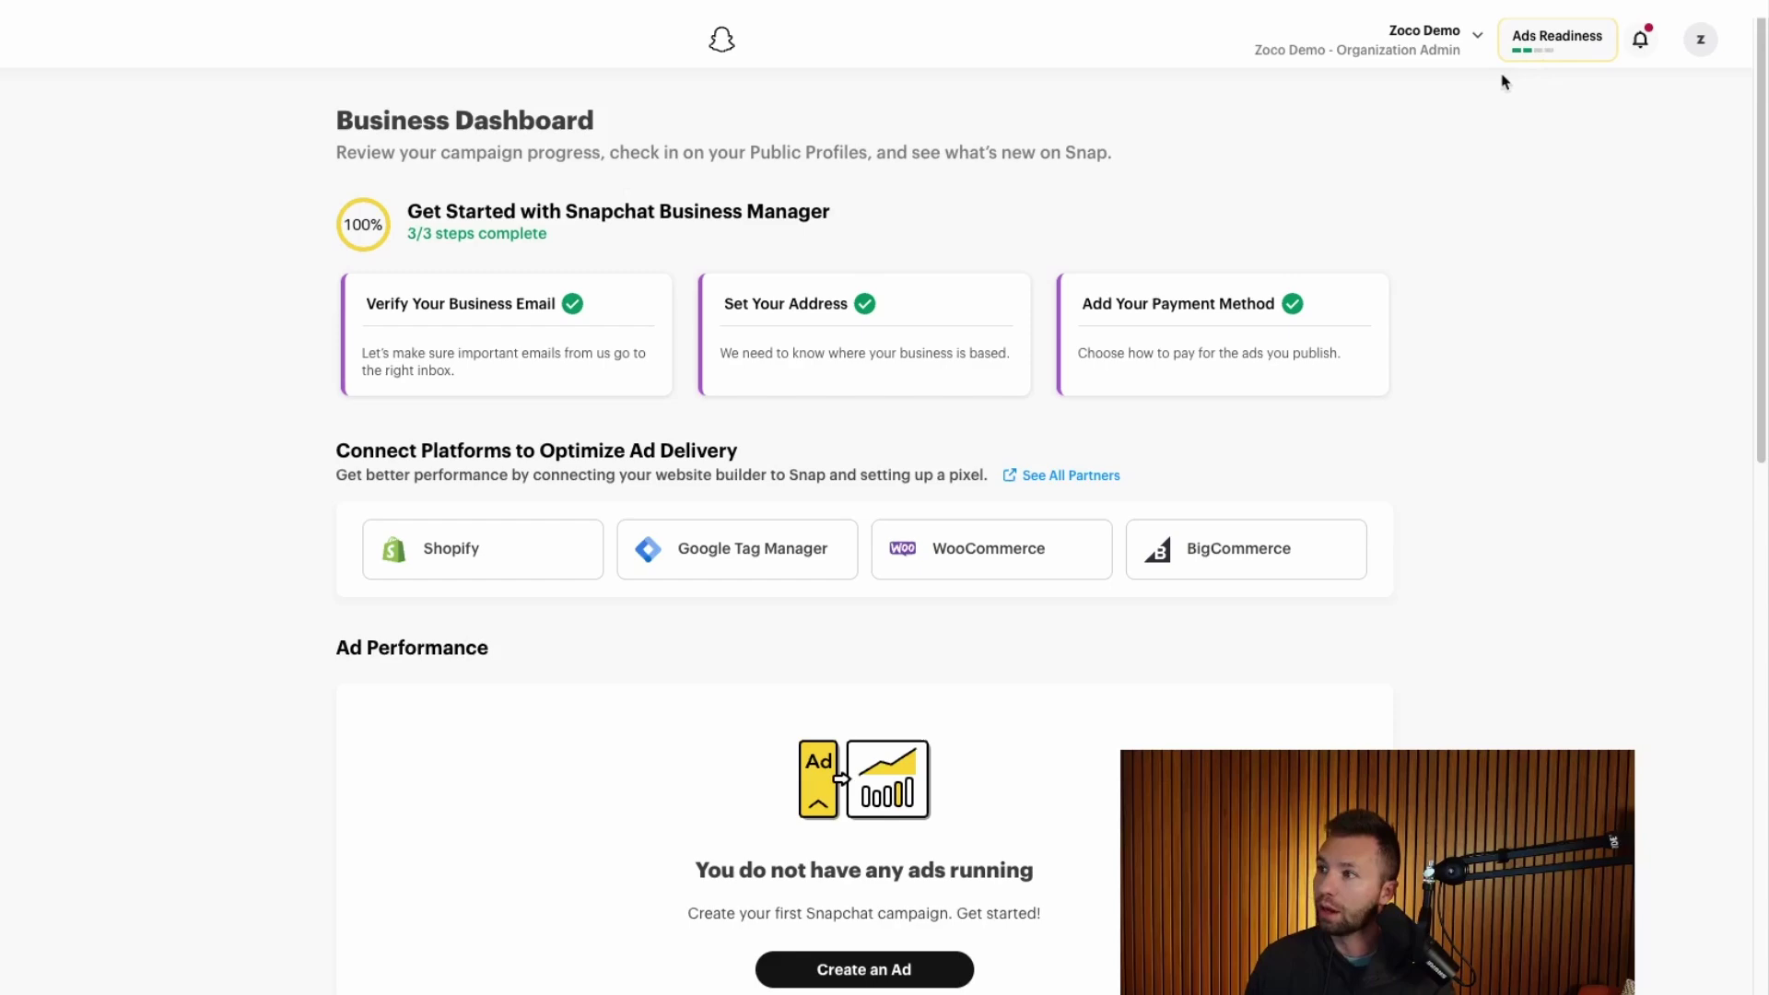
pyautogui.click(1577, 46)
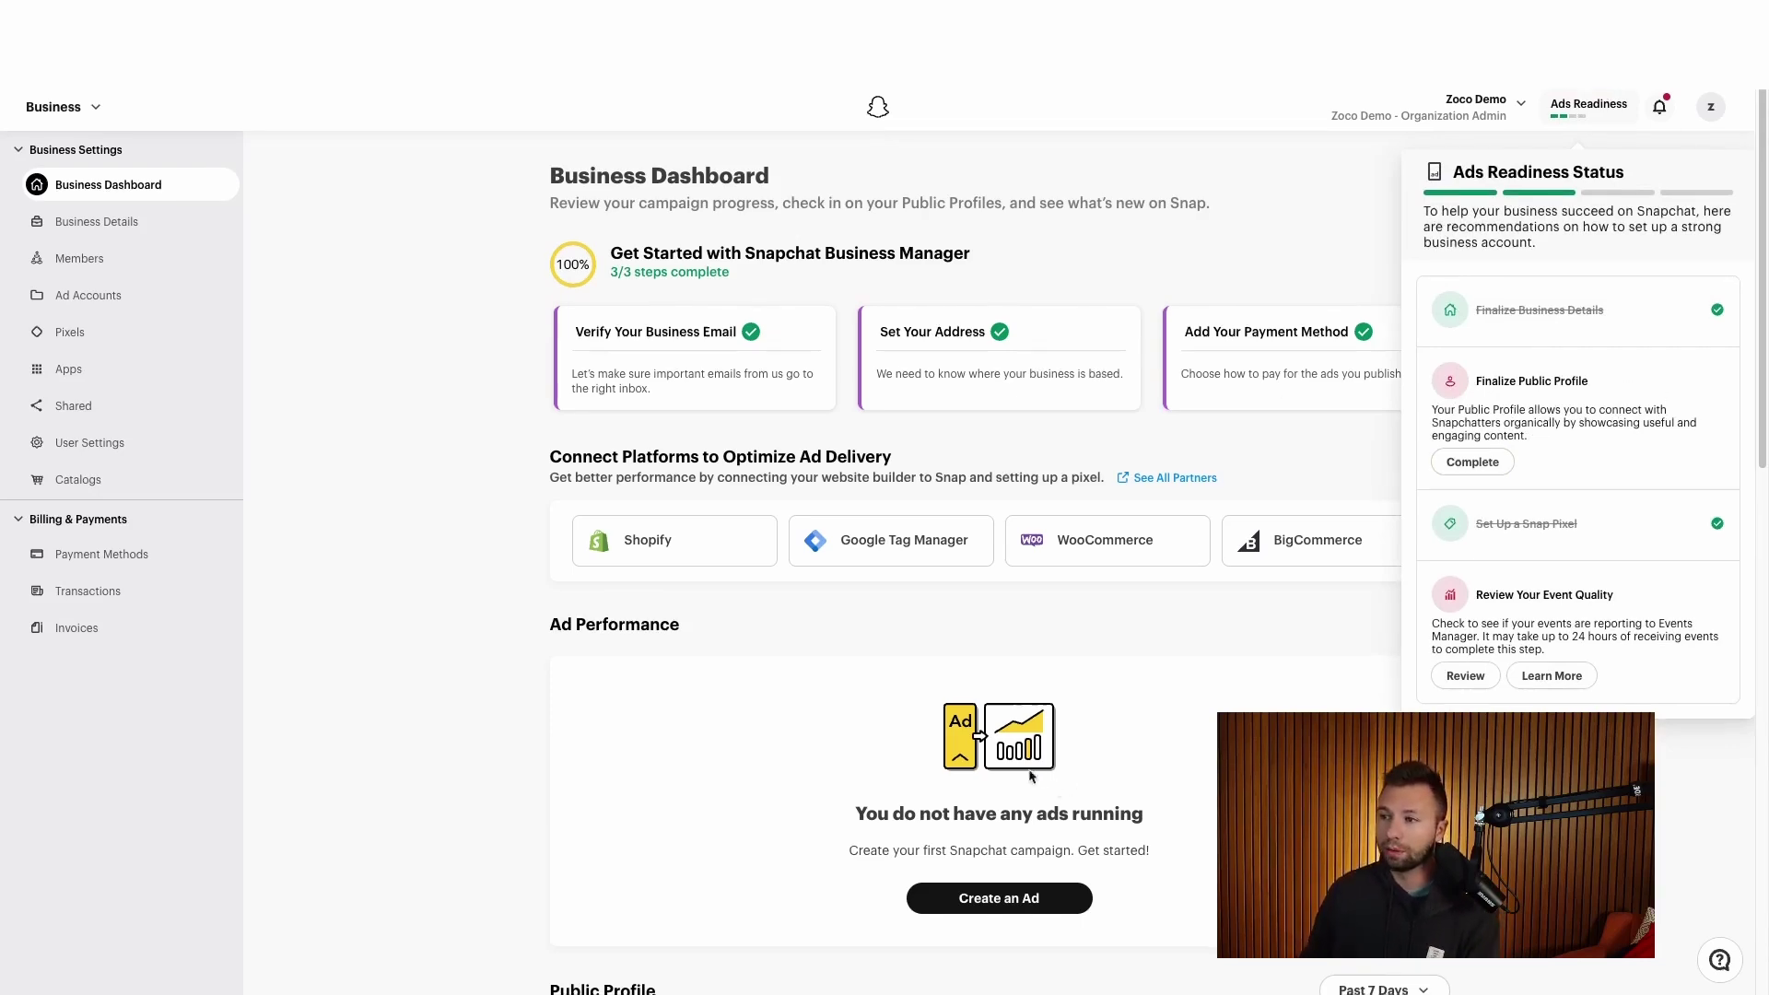
pyautogui.scroll(-7, 991, 704)
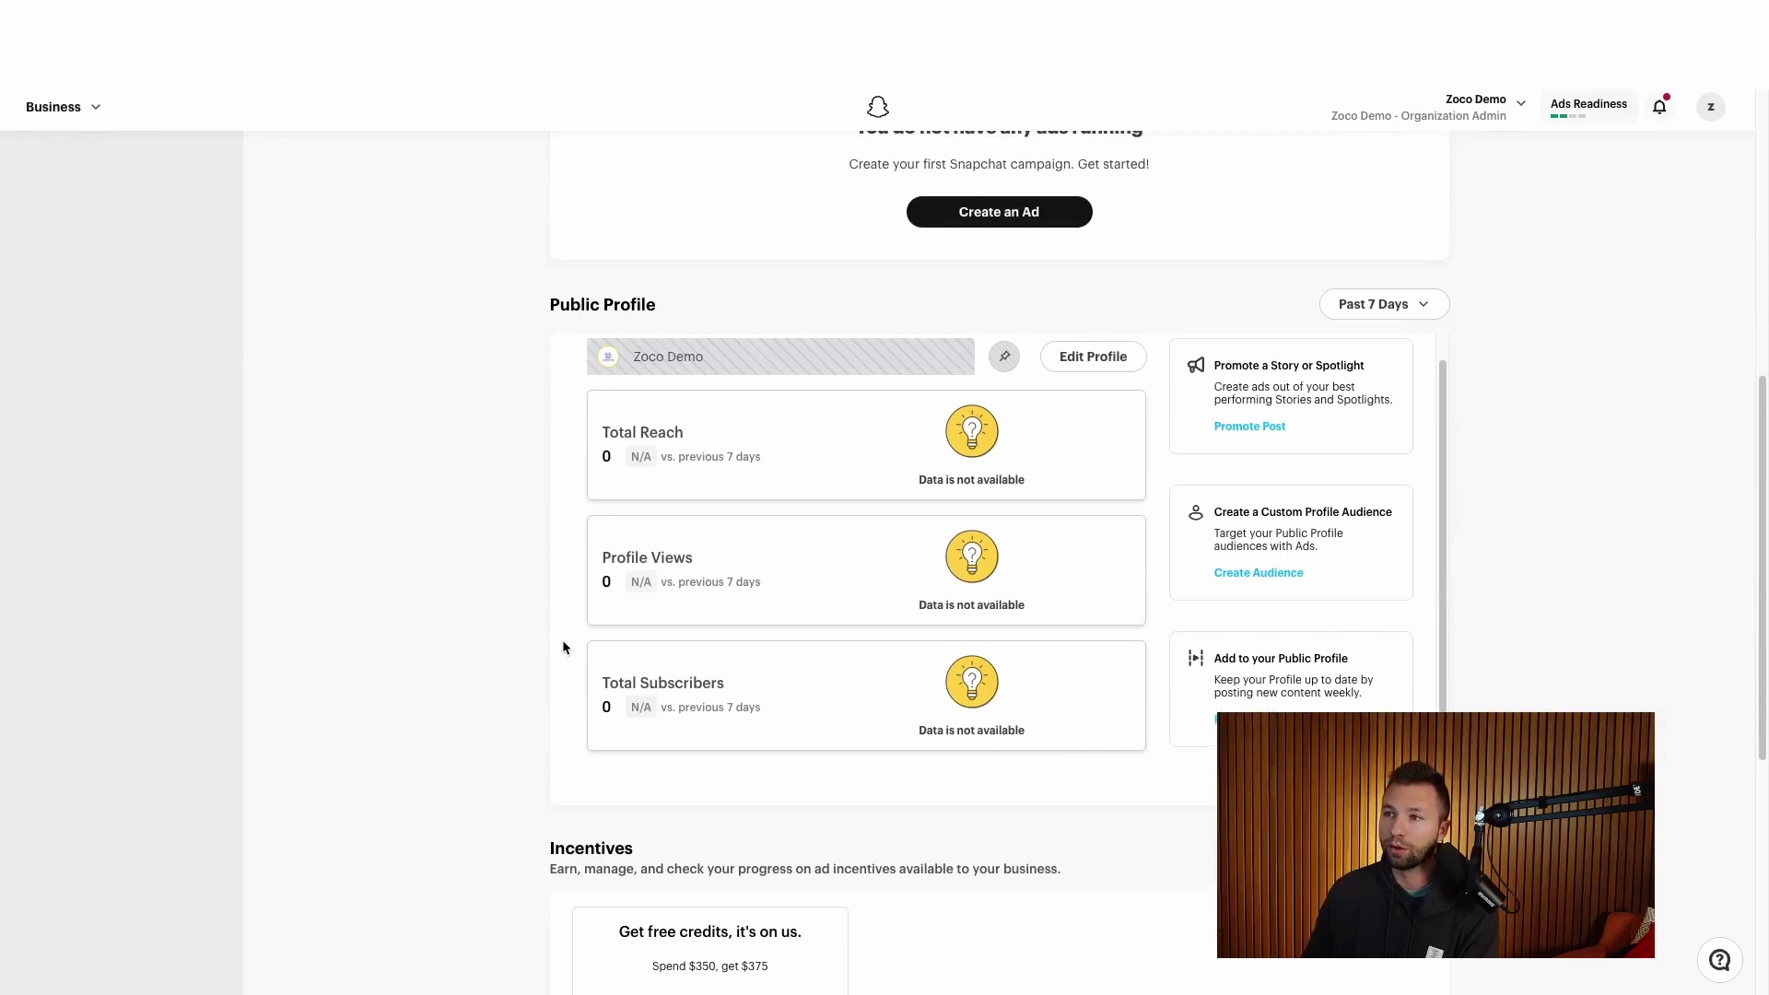
pyautogui.scroll(2, 562, 640)
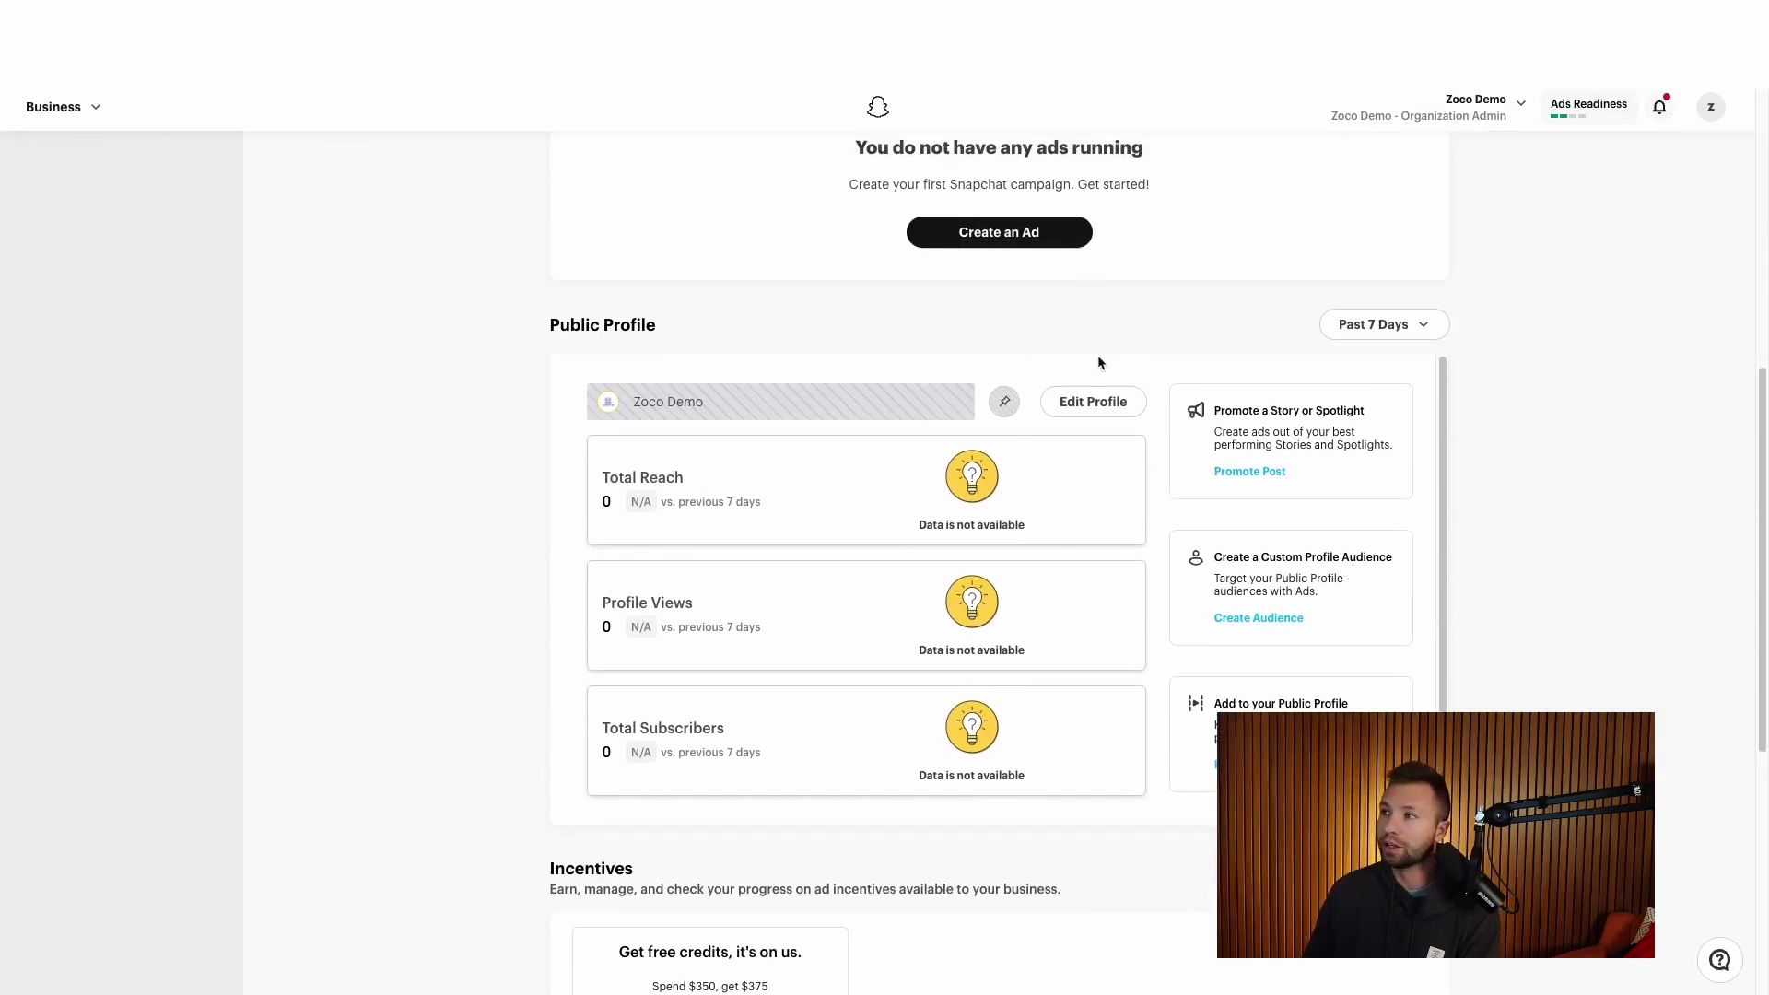
pyautogui.click(1087, 402)
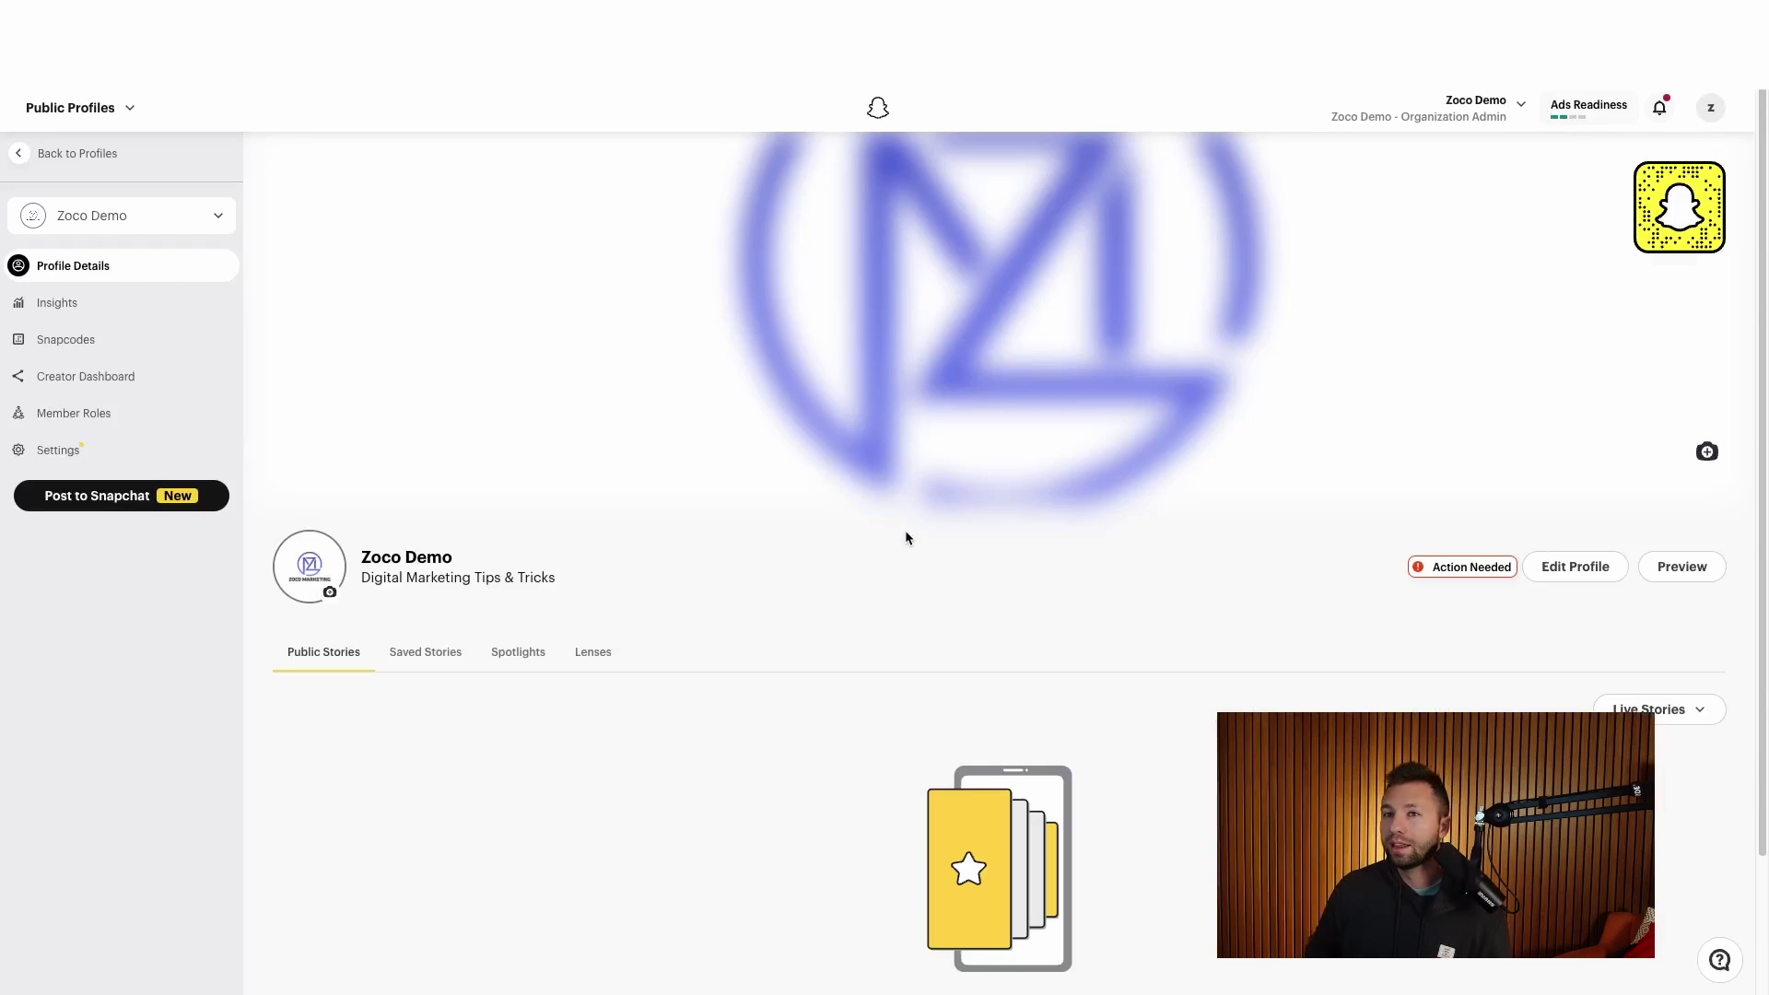
# Step: Look over the Zoco Demo profile, then highlight Review Your Event Quality in the Ads Readiness checklist
pyautogui.scroll(-3, 848, 498)
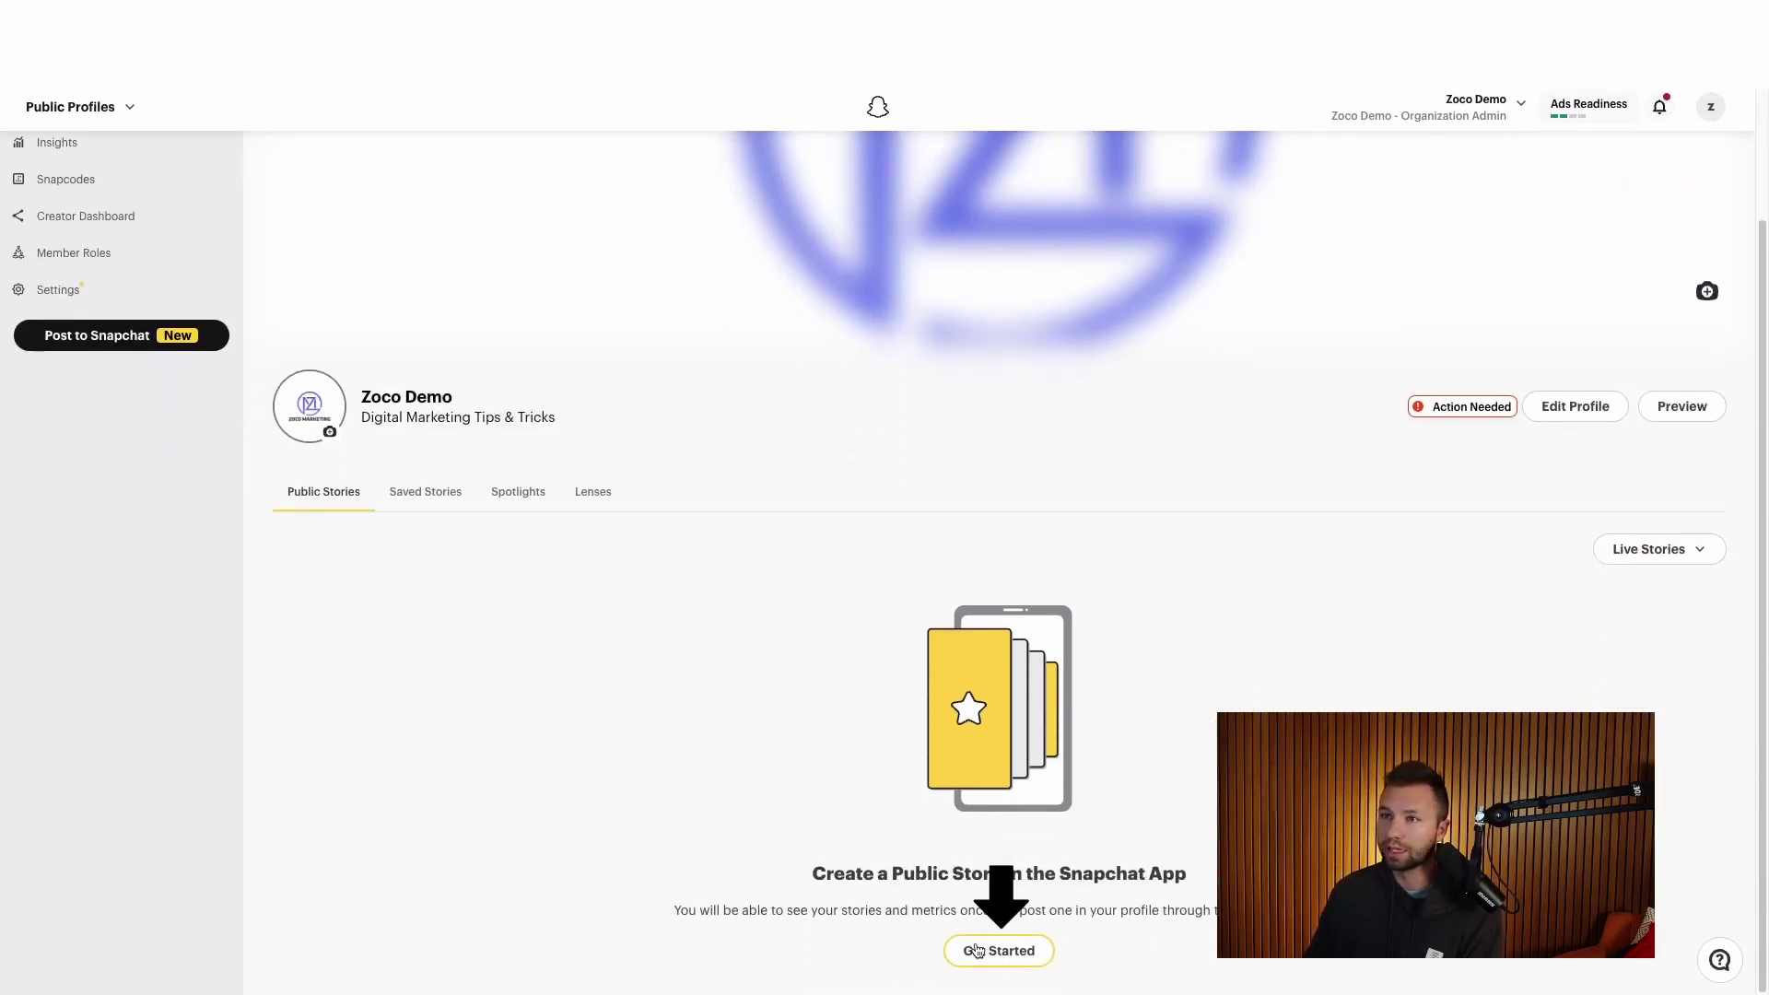
pyautogui.scroll(2, 485, 487)
pyautogui.scroll(2, 485, 487)
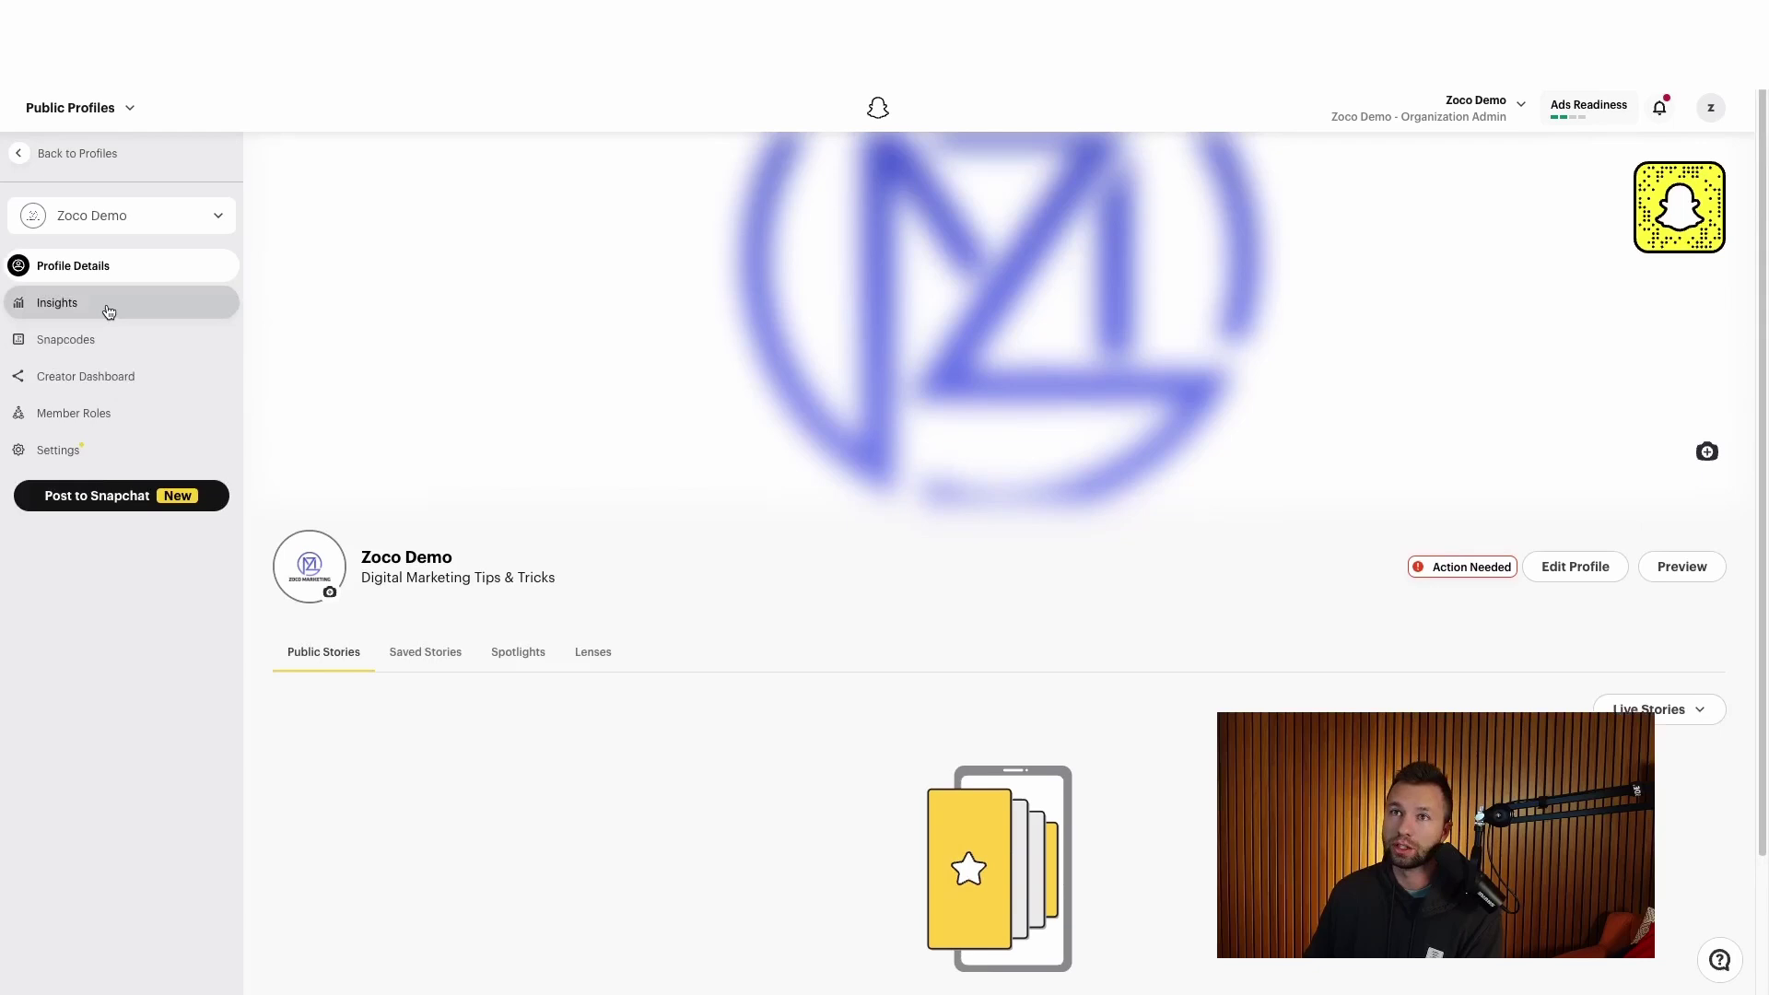
pyautogui.click(1588, 105)
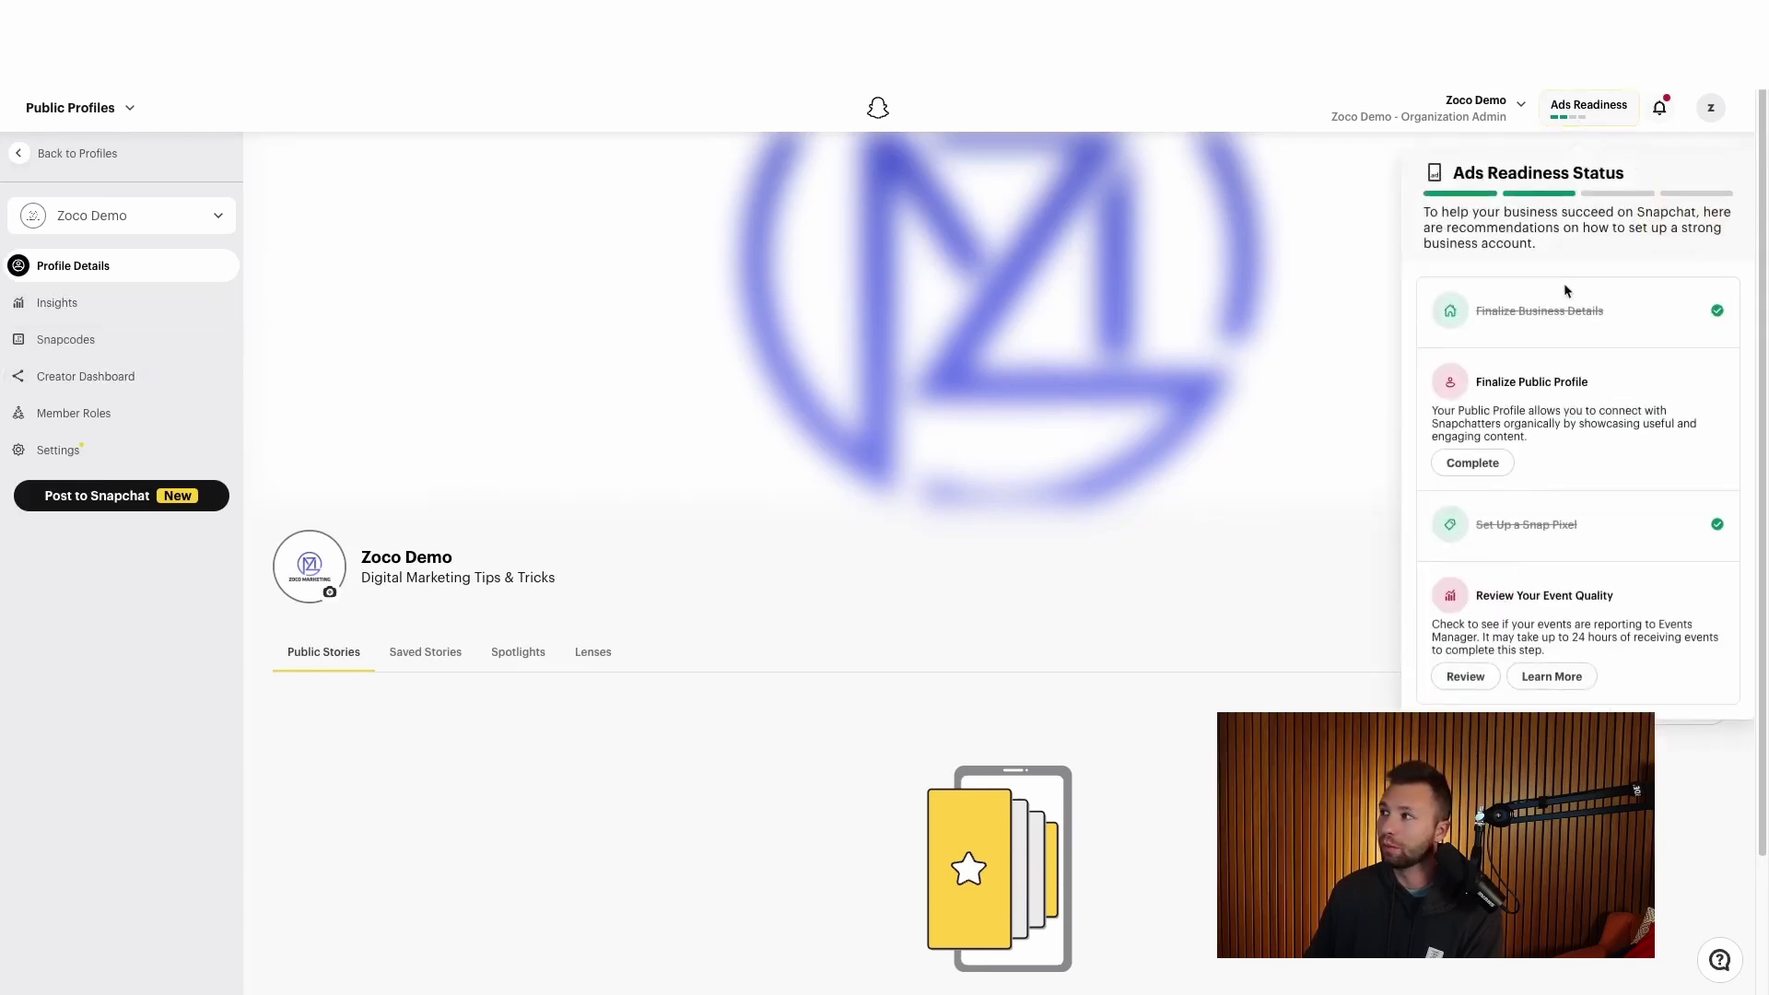
pyautogui.scroll(-3, 1517, 677)
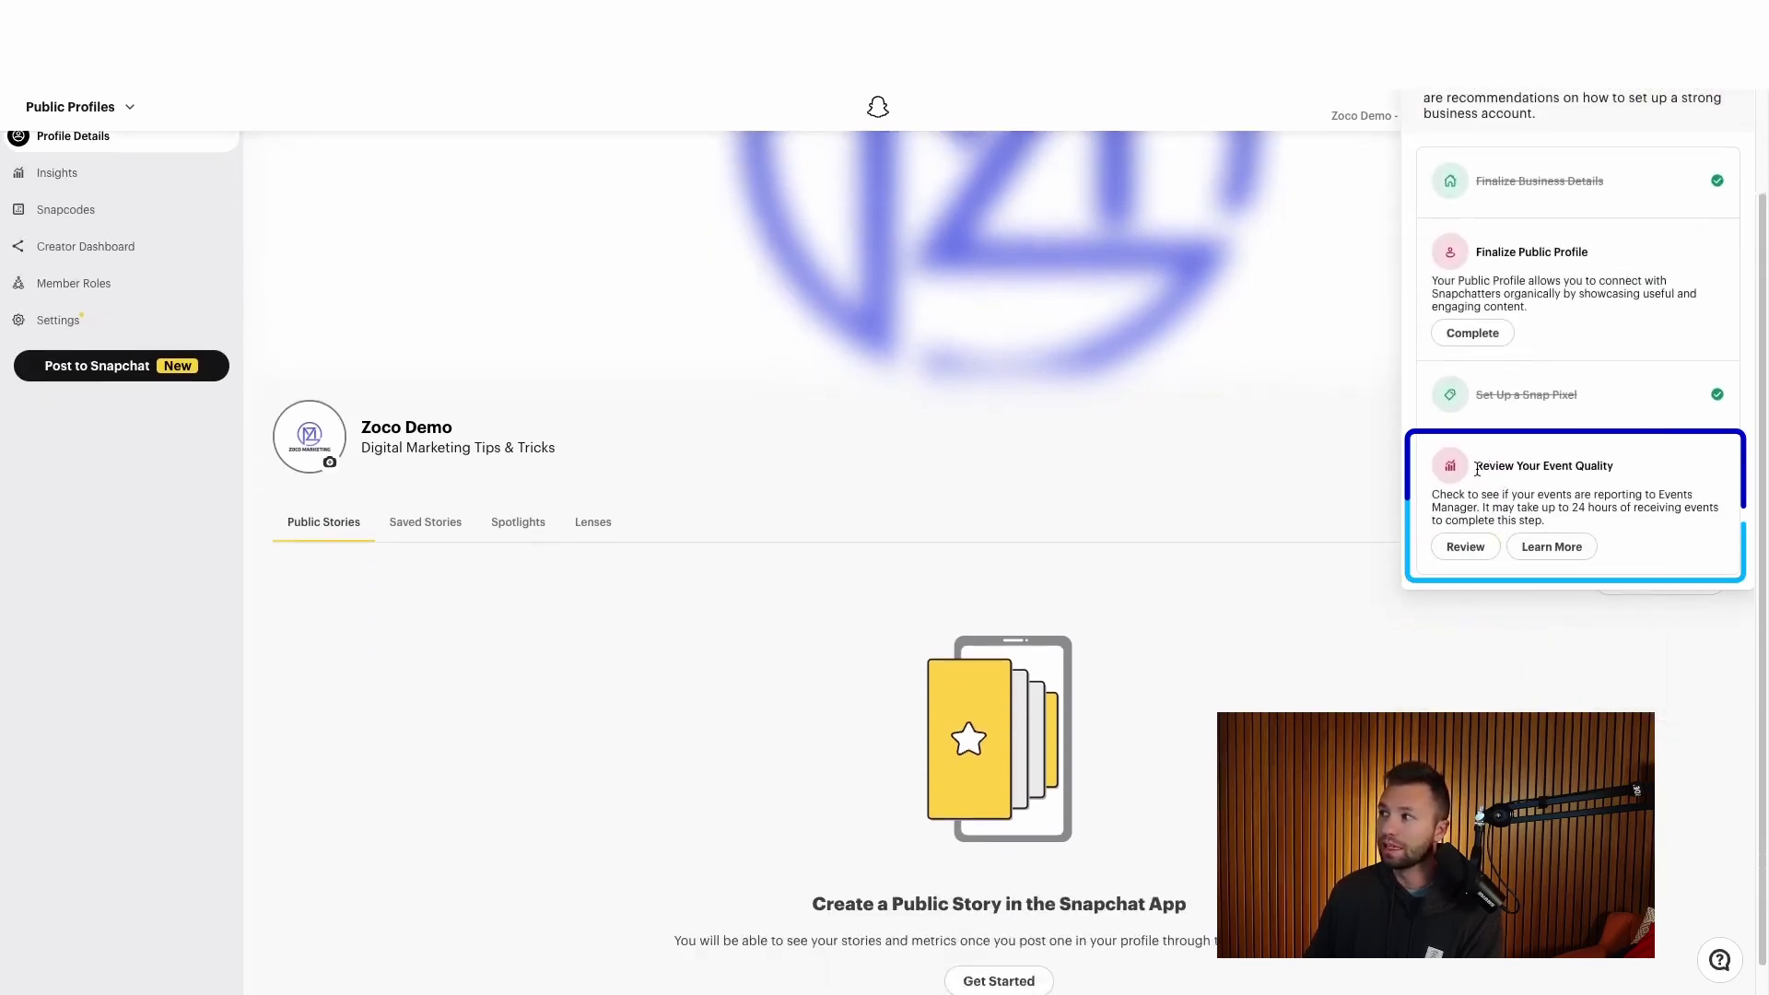
pyautogui.moveTo(1609, 466); pyautogui.dragTo(1475, 466)
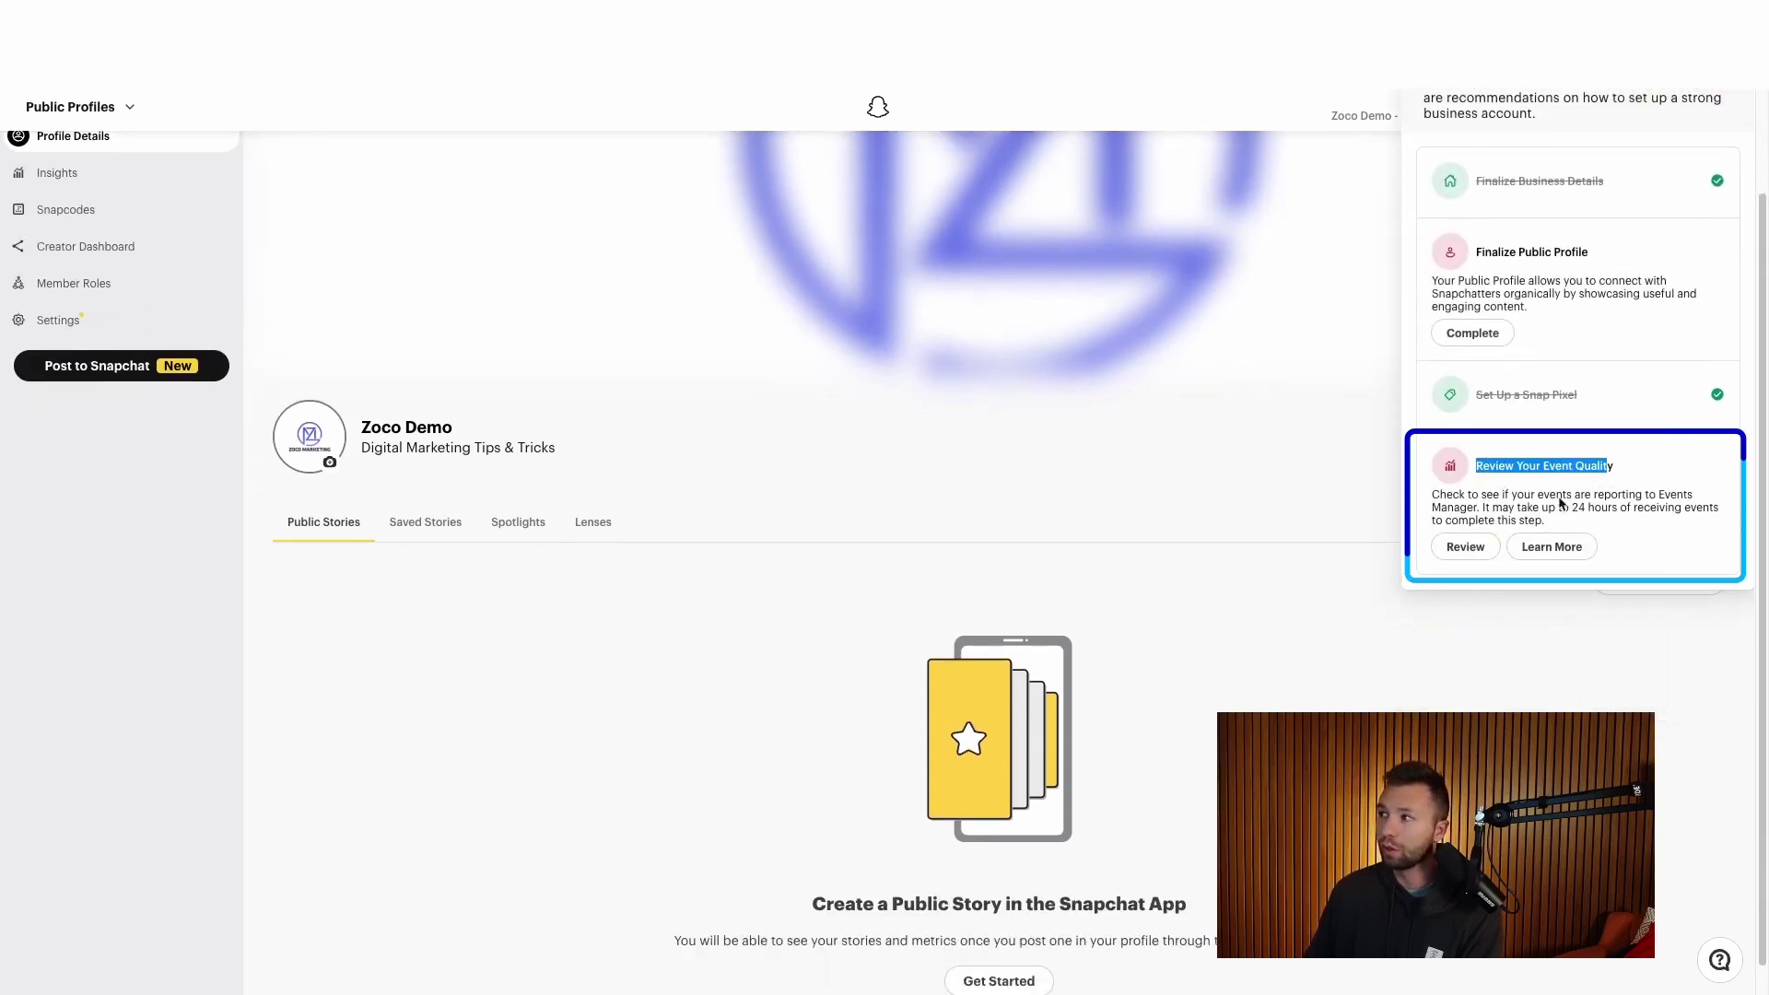
# Step: Open the Event Quality review in Events Manager, then reopen and close the Ads Readiness panel
pyautogui.click(1466, 548)
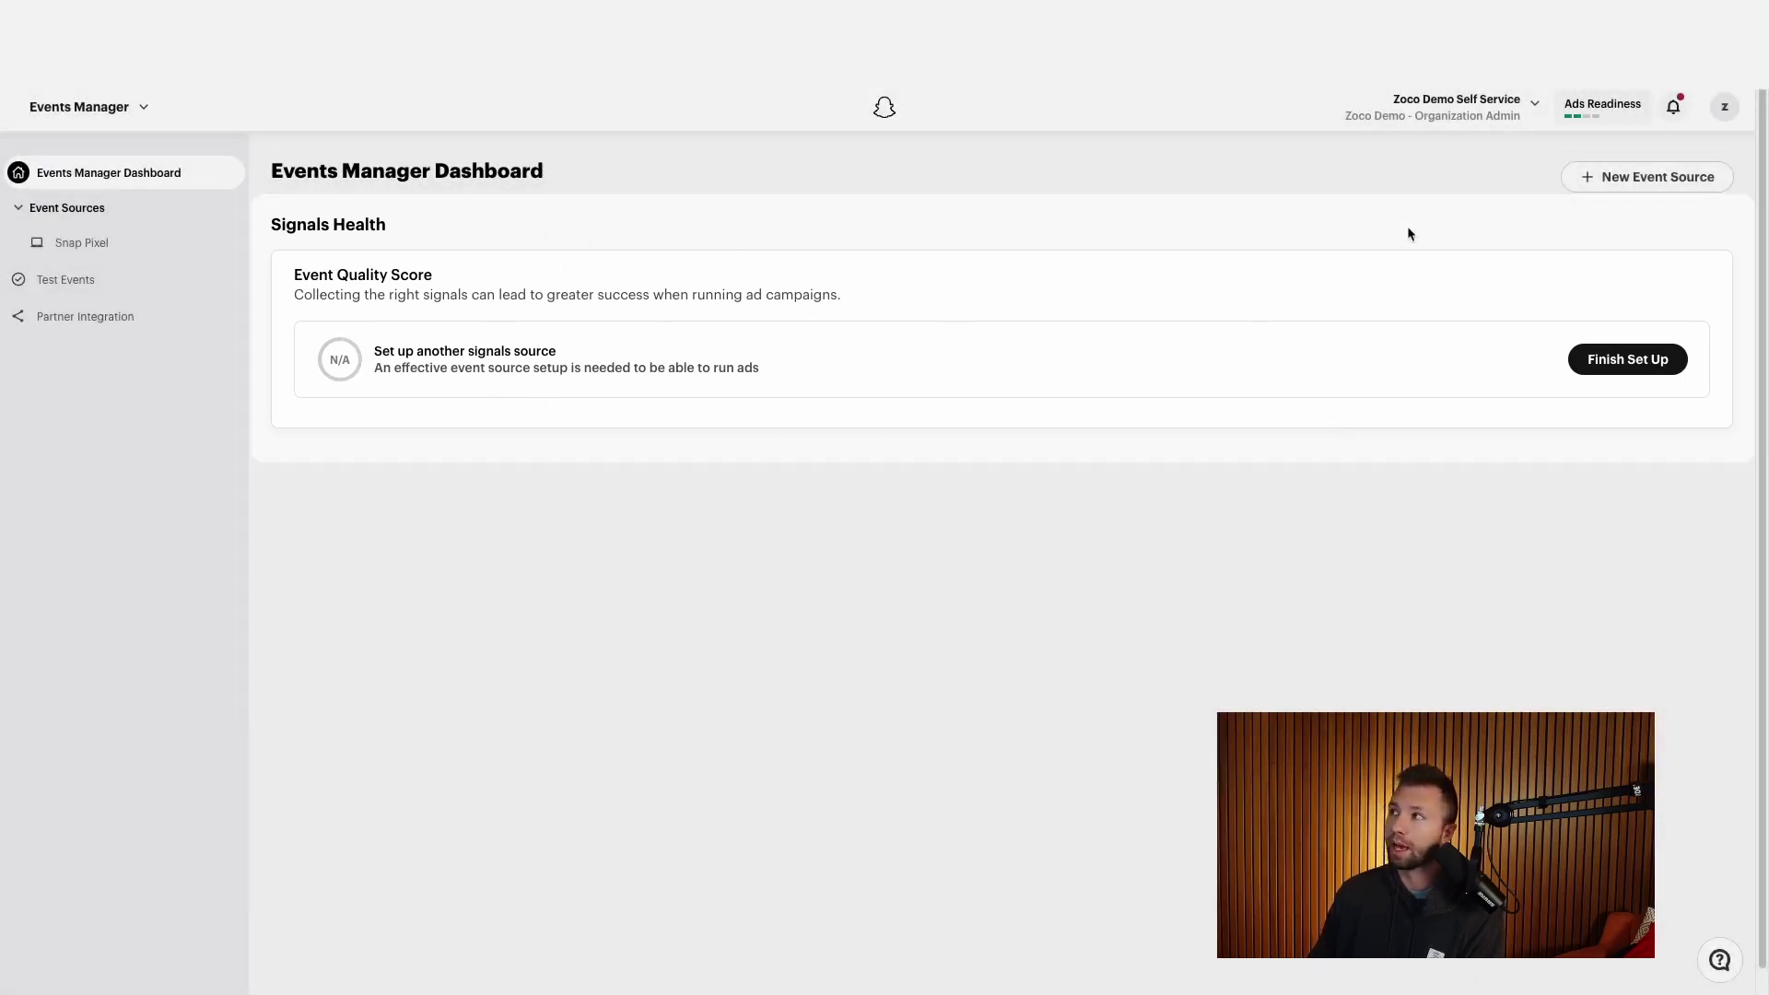
pyautogui.click(1602, 104)
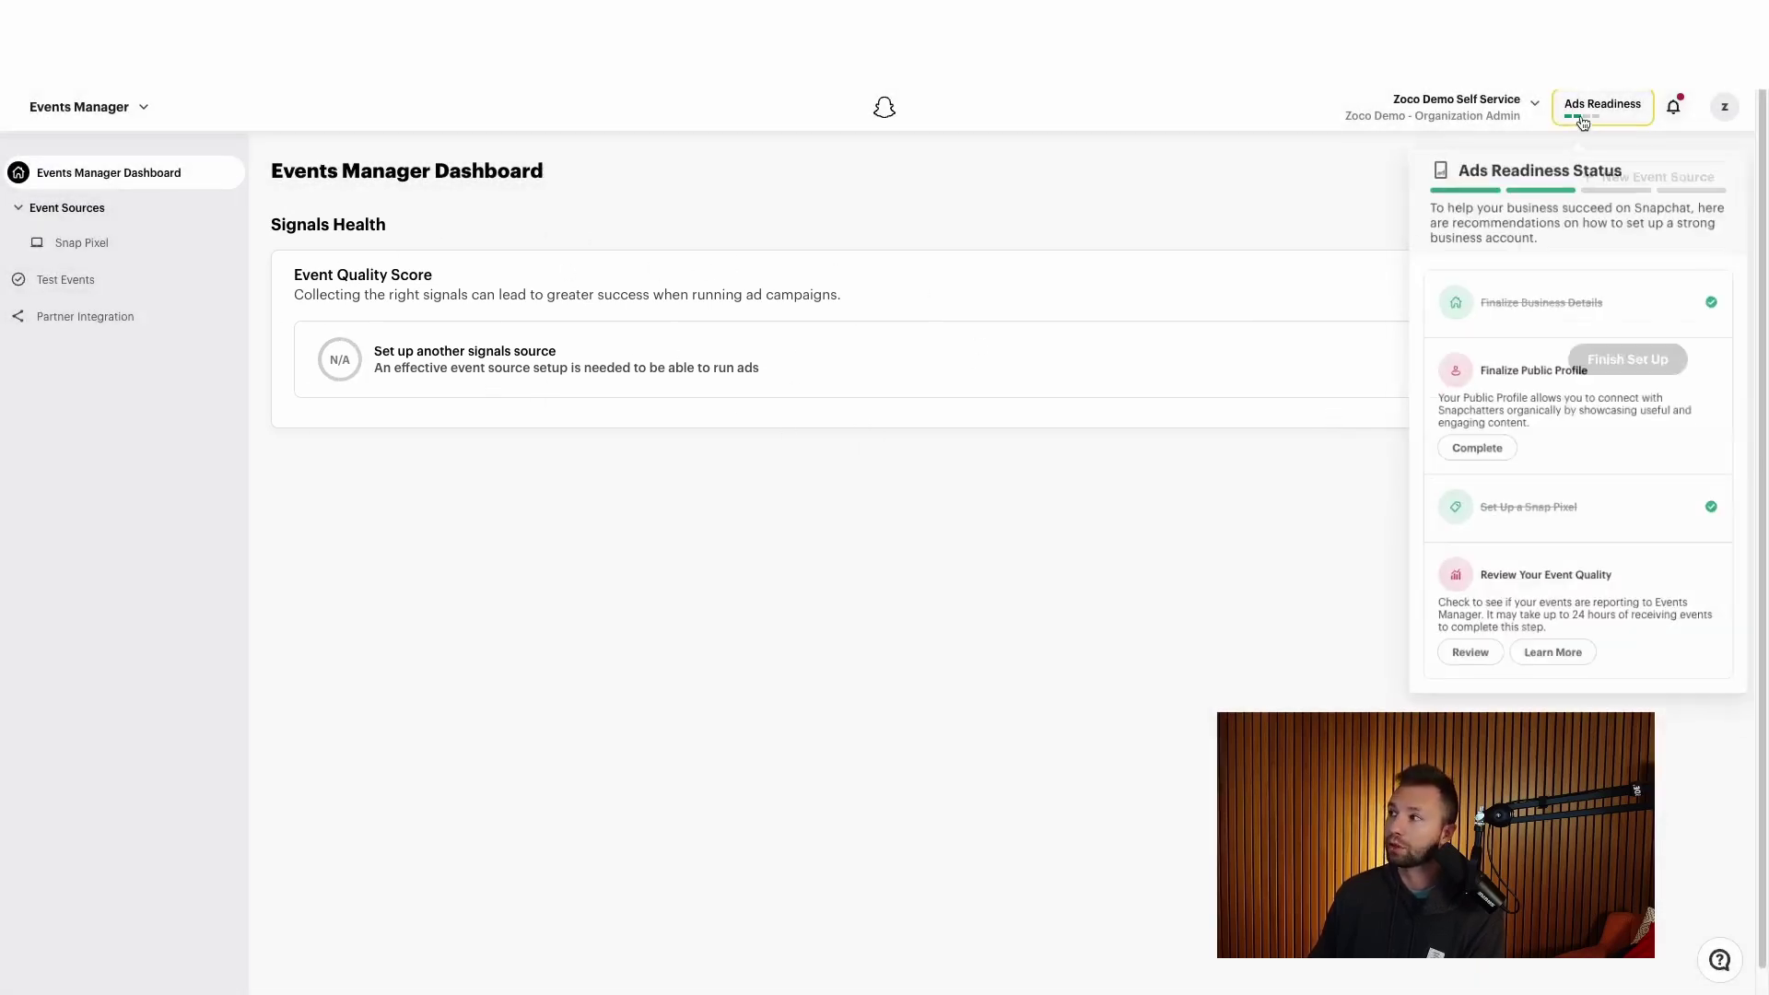
pyautogui.click(426, 421)
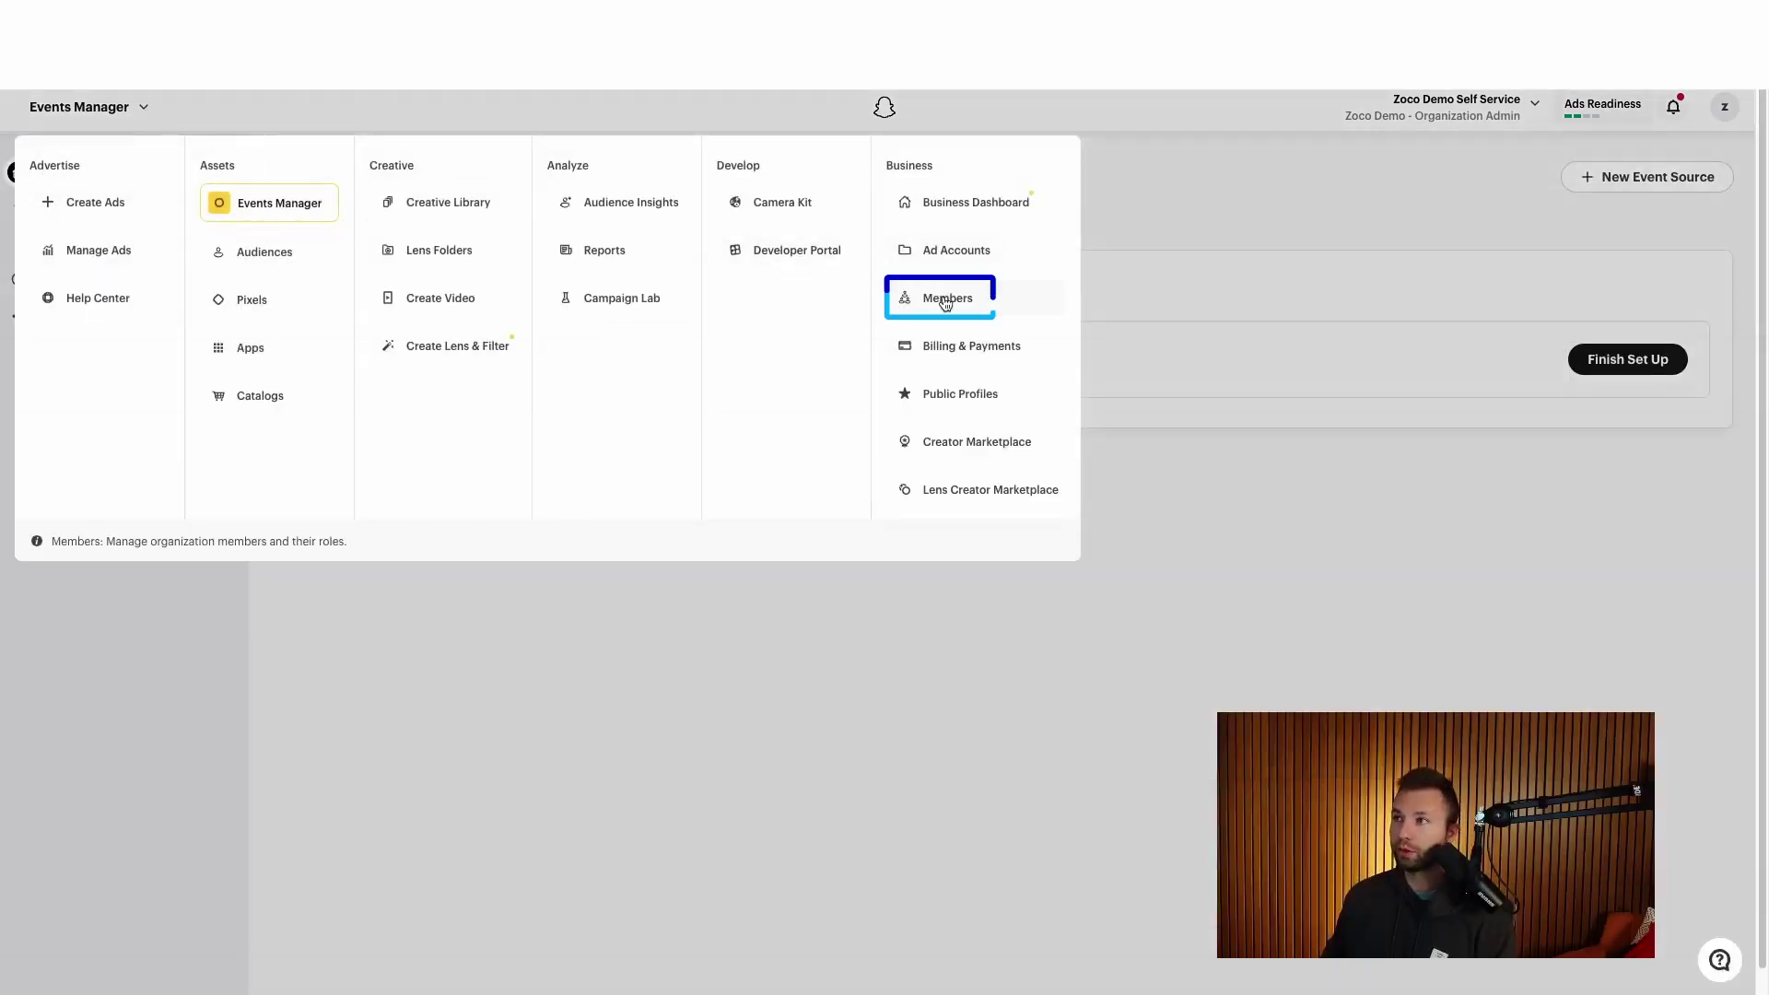
# Step: On the Members page, review the roles offered for a new invite, then cancel without inviting
pyautogui.click(947, 298)
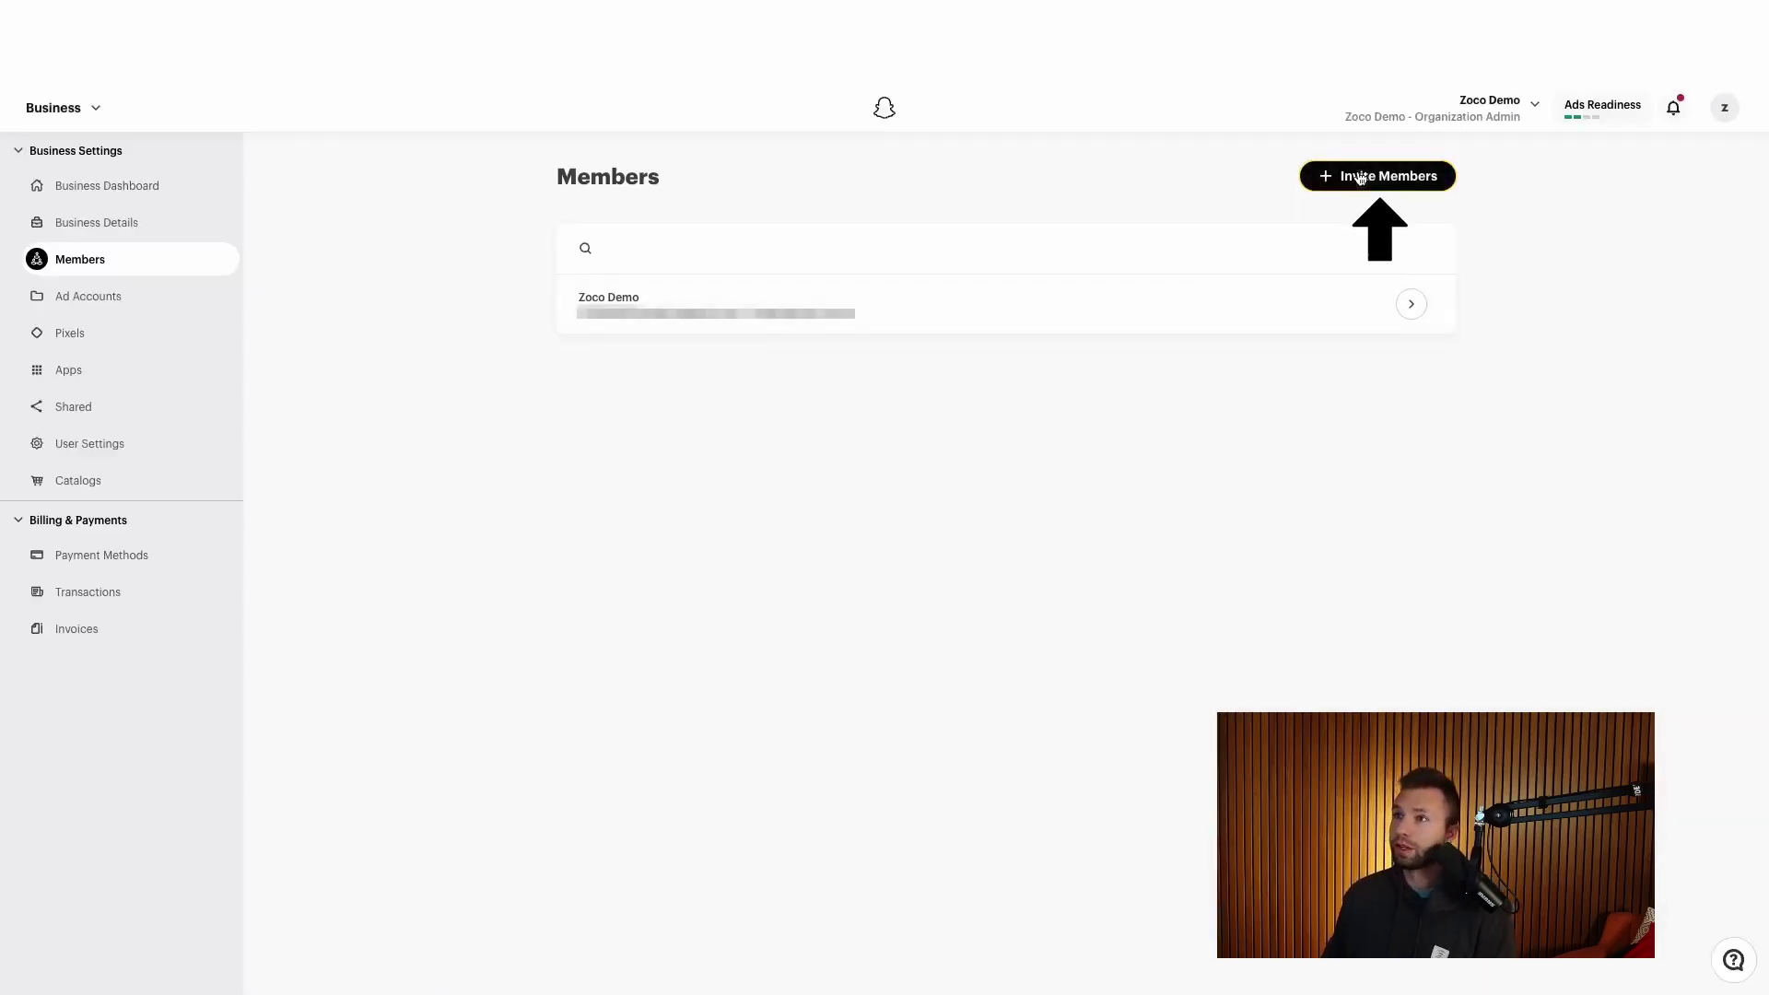
pyautogui.click(1360, 178)
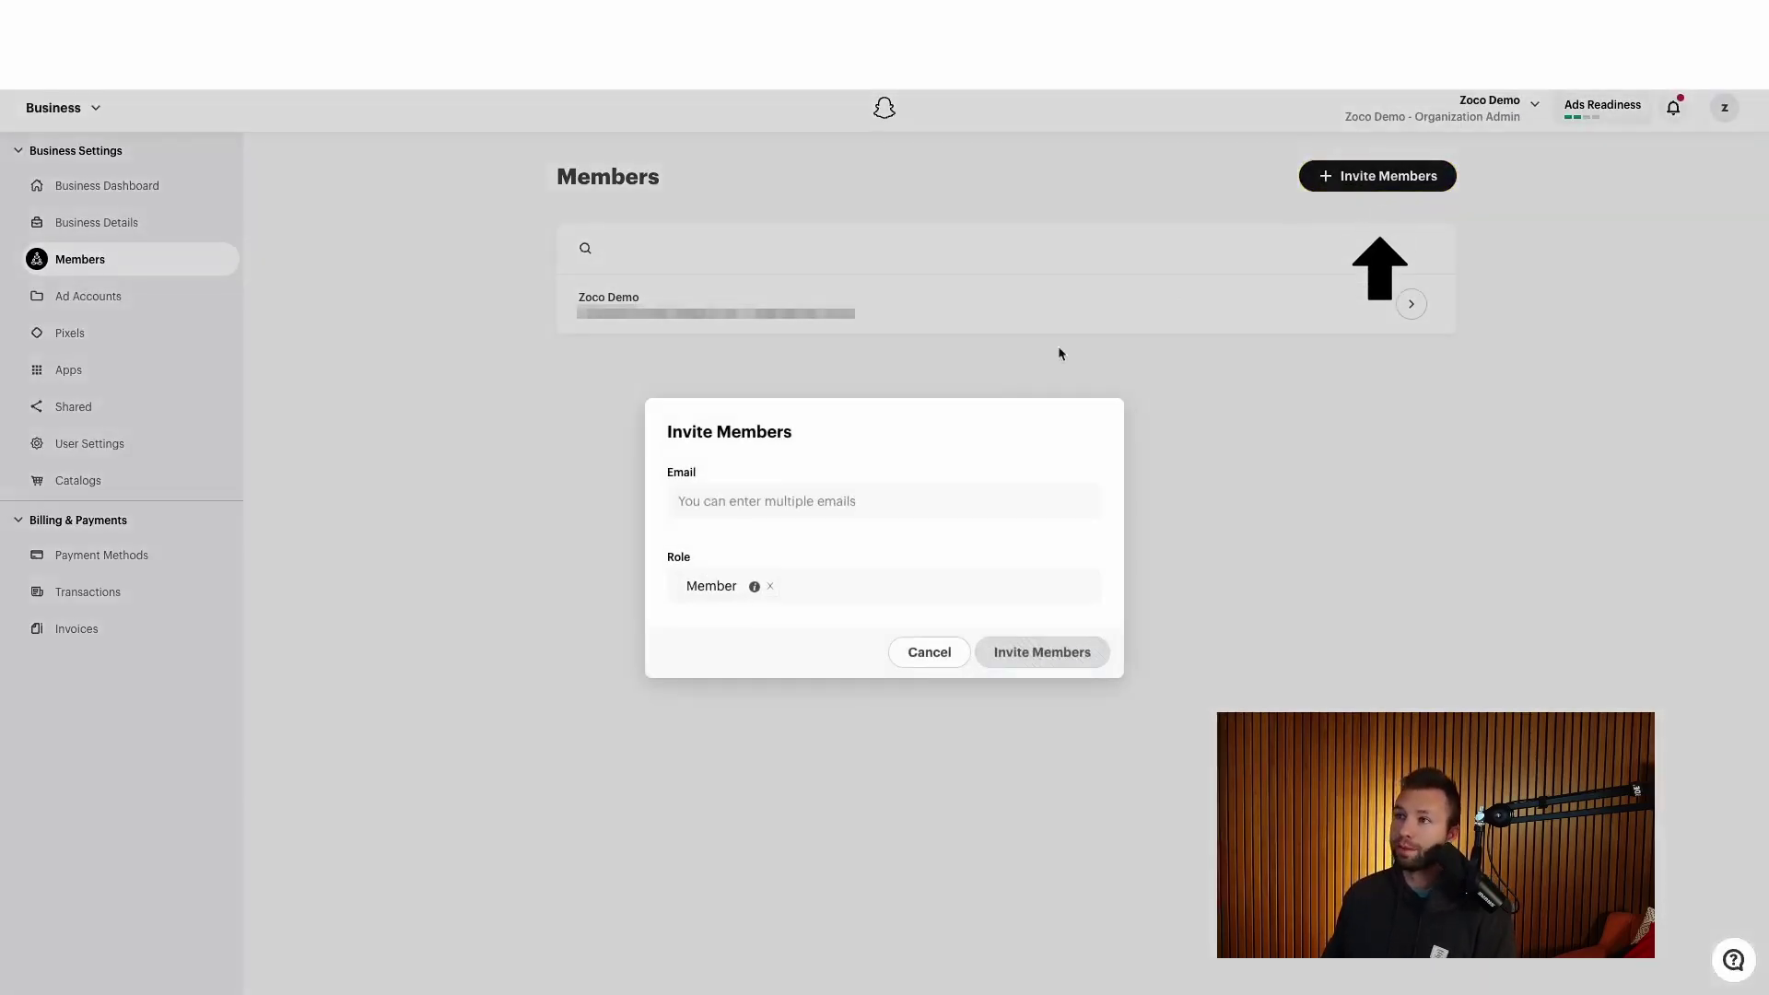
pyautogui.click(823, 594)
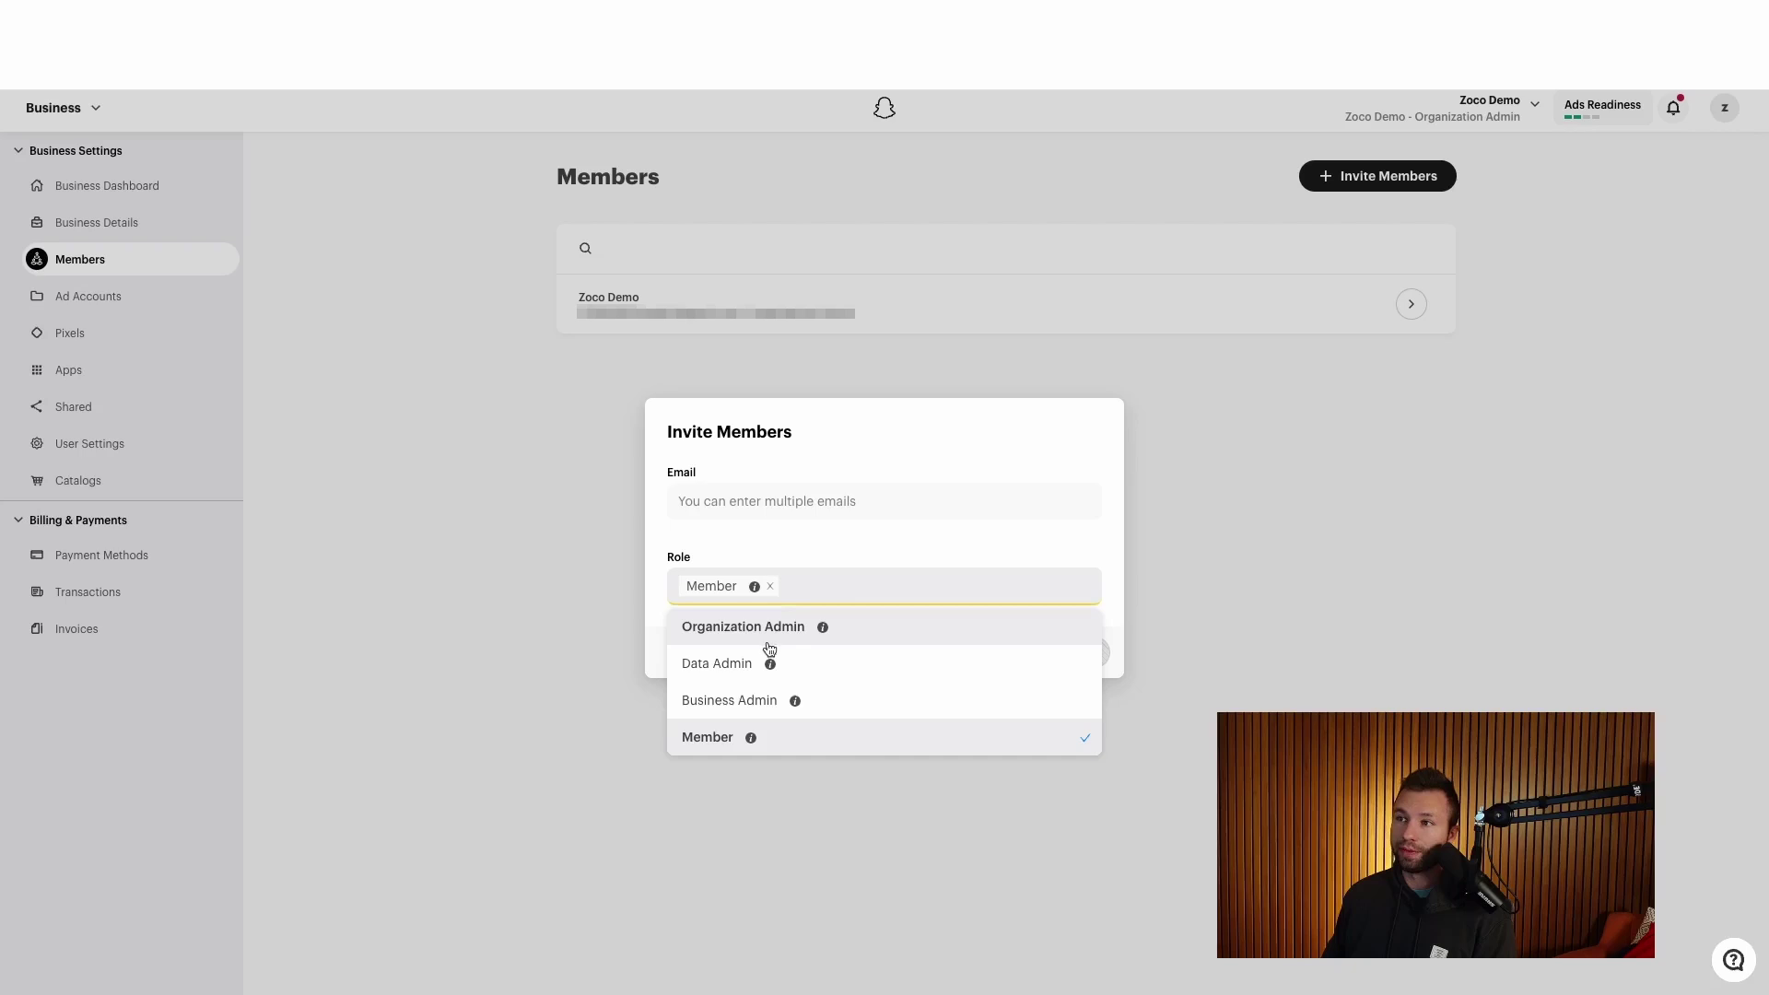
pyautogui.moveTo(825, 630)
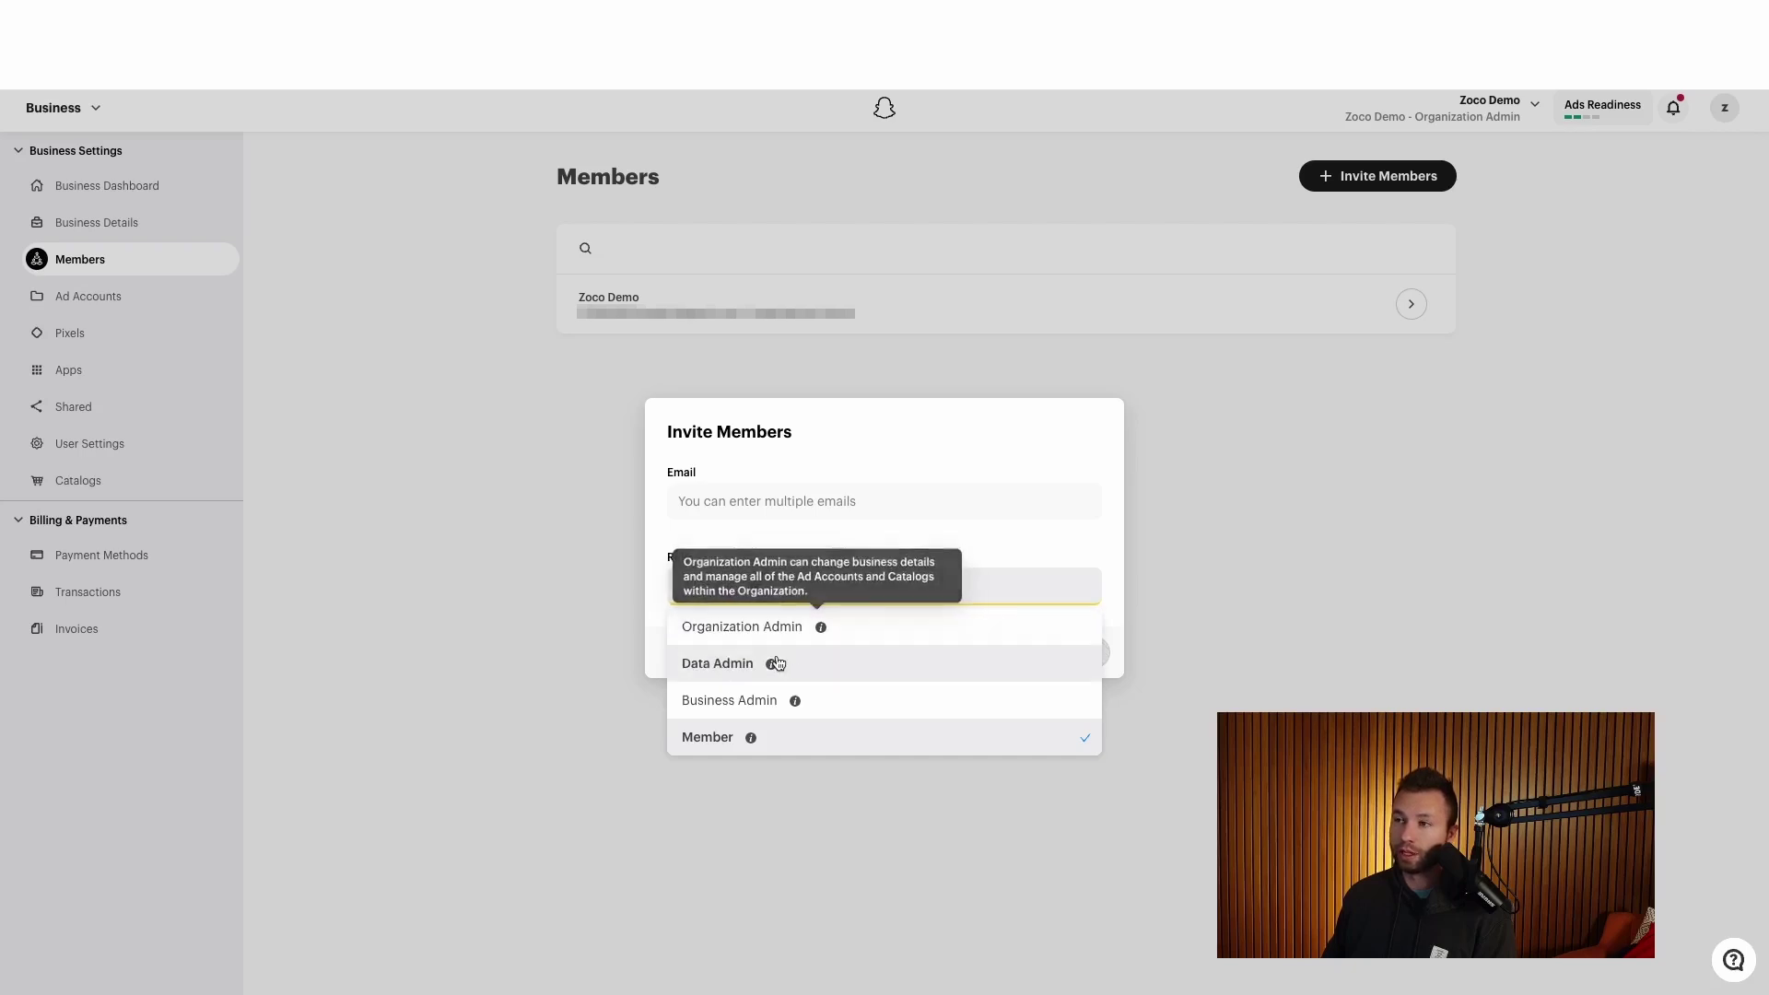
pyautogui.moveTo(751, 742)
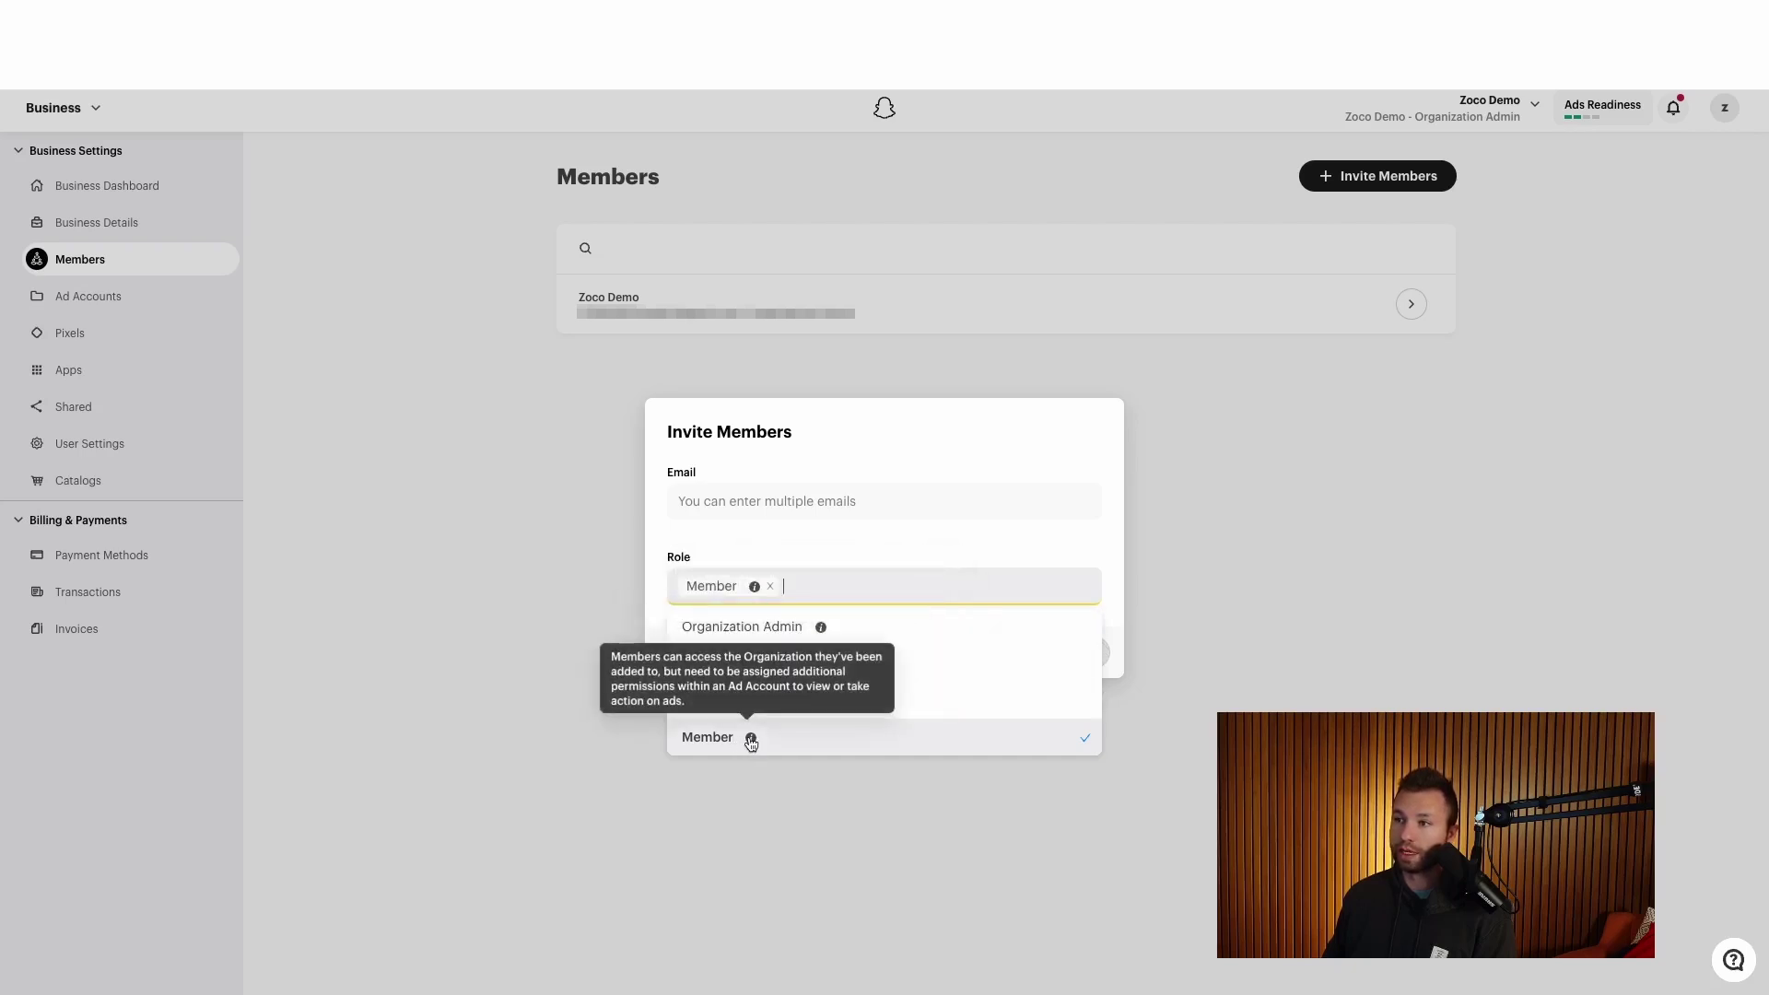
pyautogui.click(551, 614)
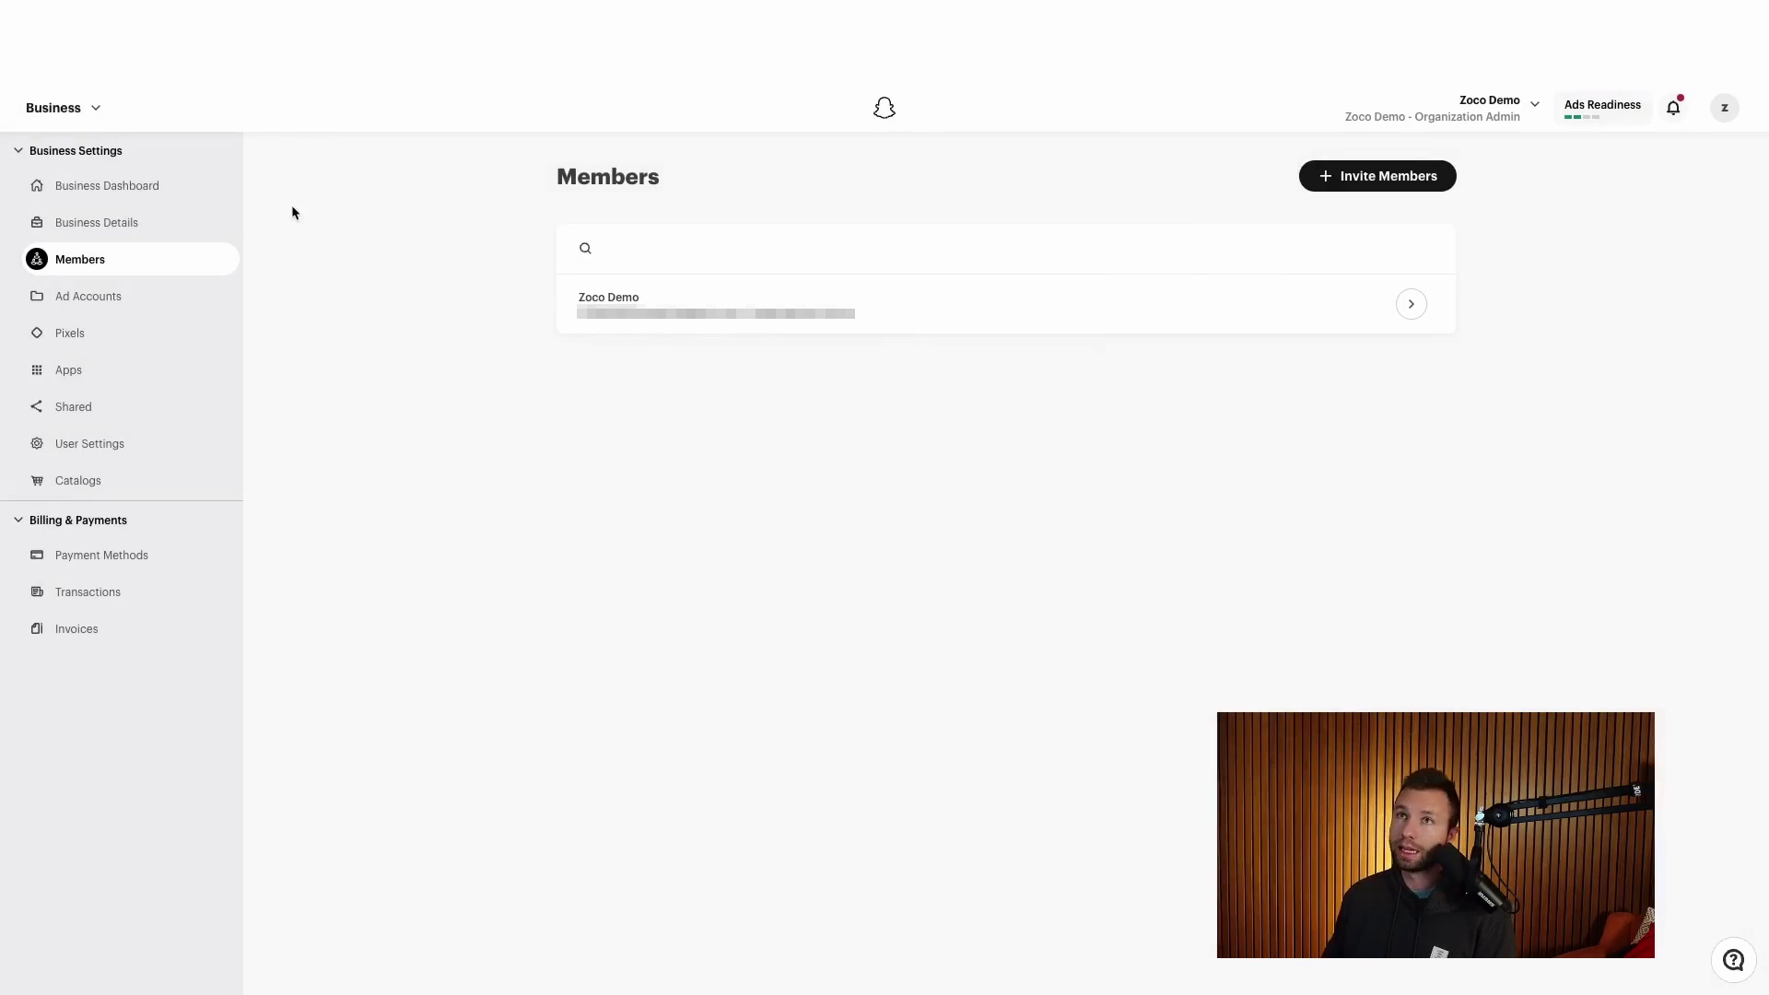
# Step: Open the Business navigation menu to reach Create Ads
pyautogui.click(110, 121)
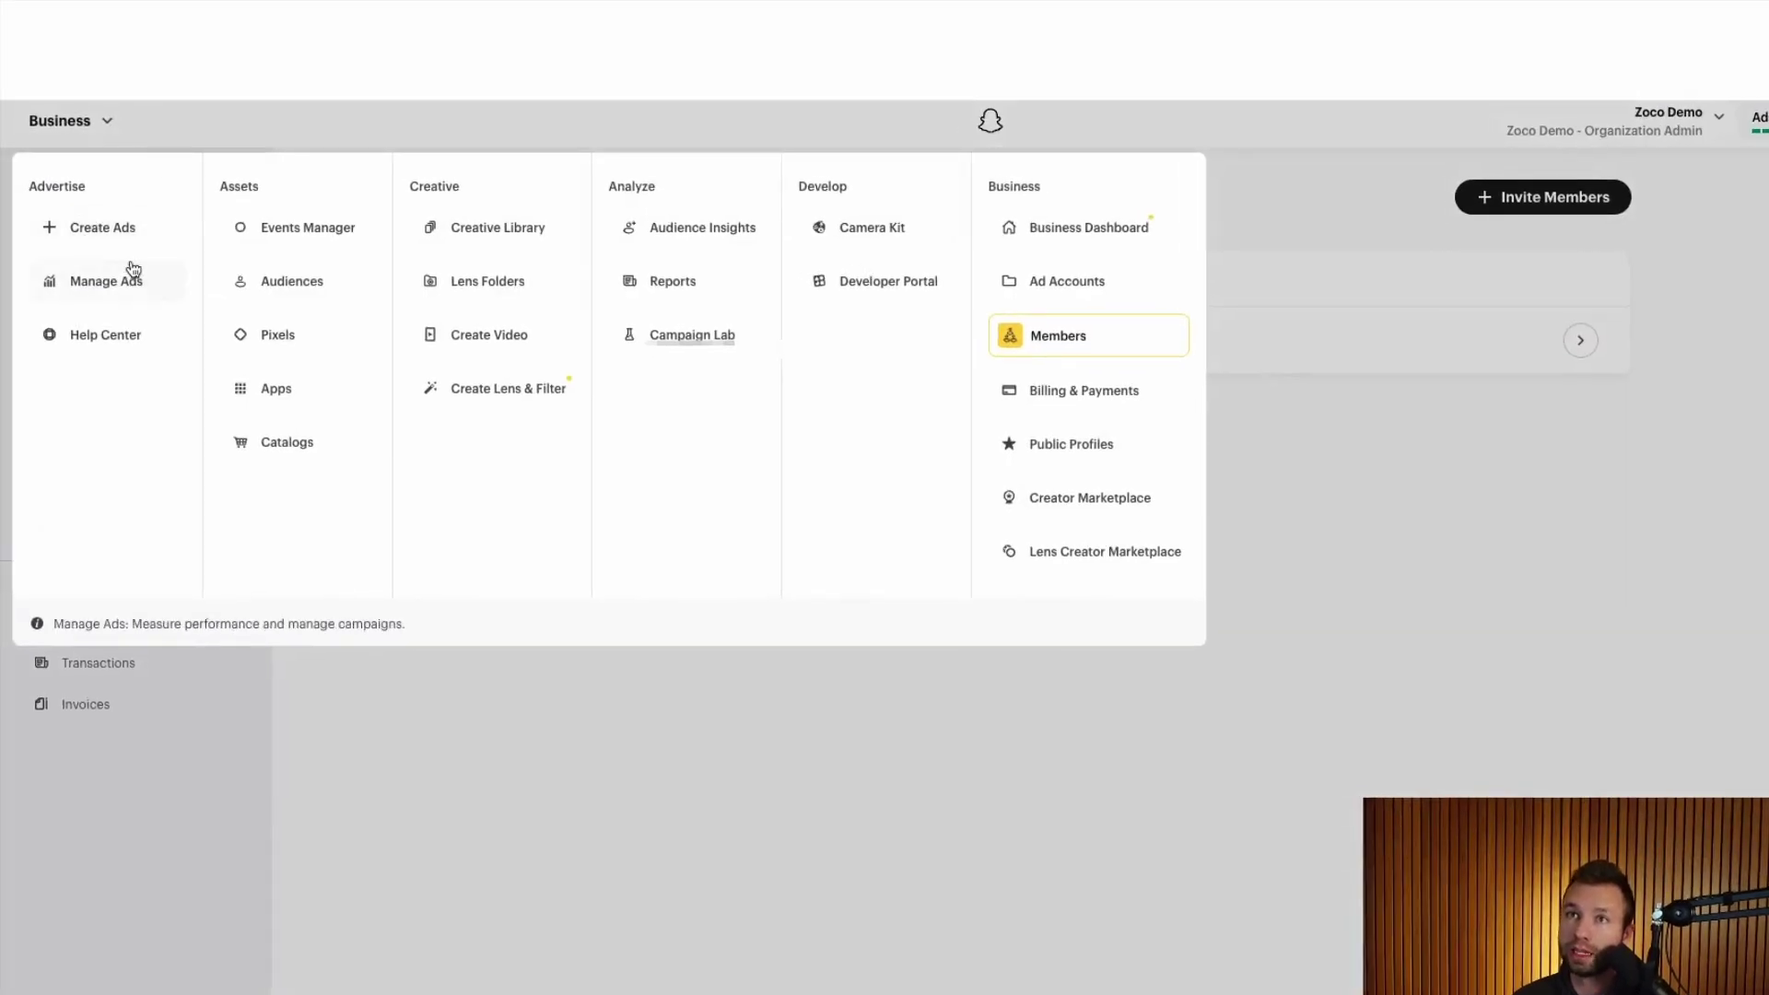